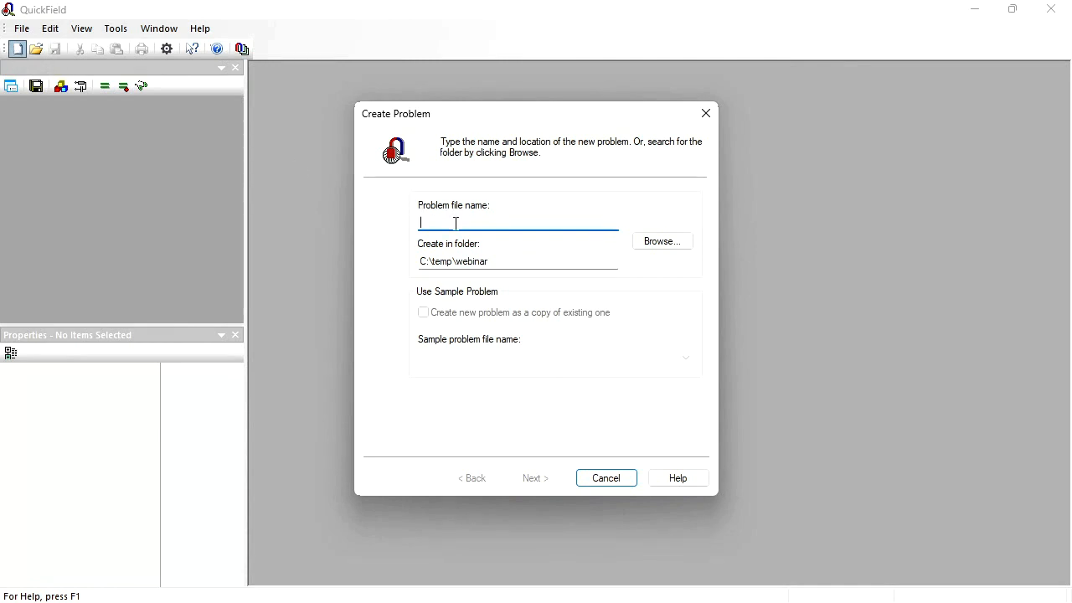
Create a new problem named conductor as a plane-parallel DC Conduction analysis with a Z length of 1 mm
type("conductor")
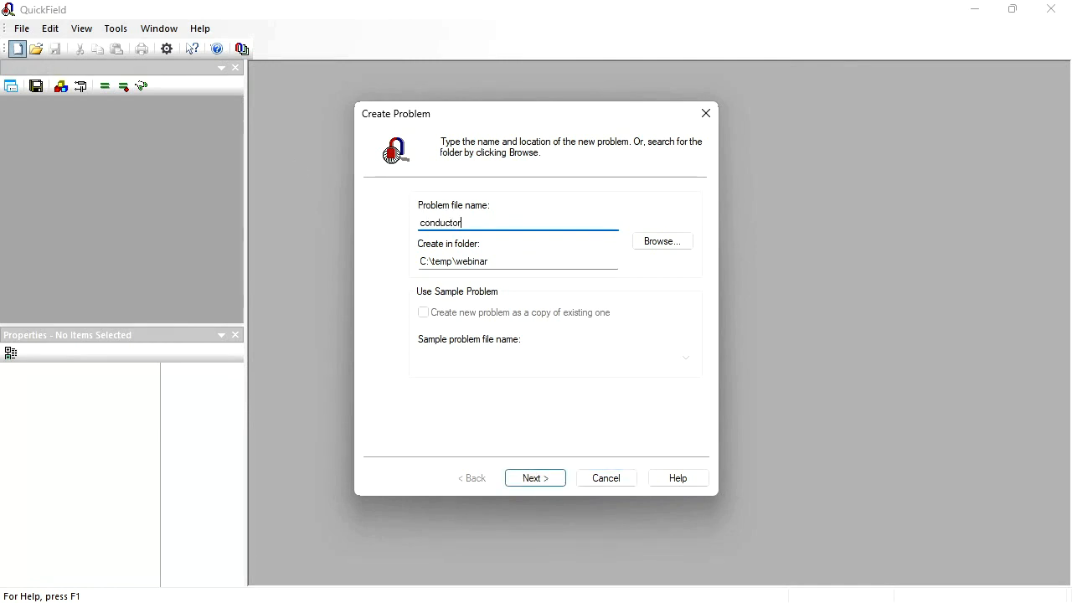
left_click(540, 484)
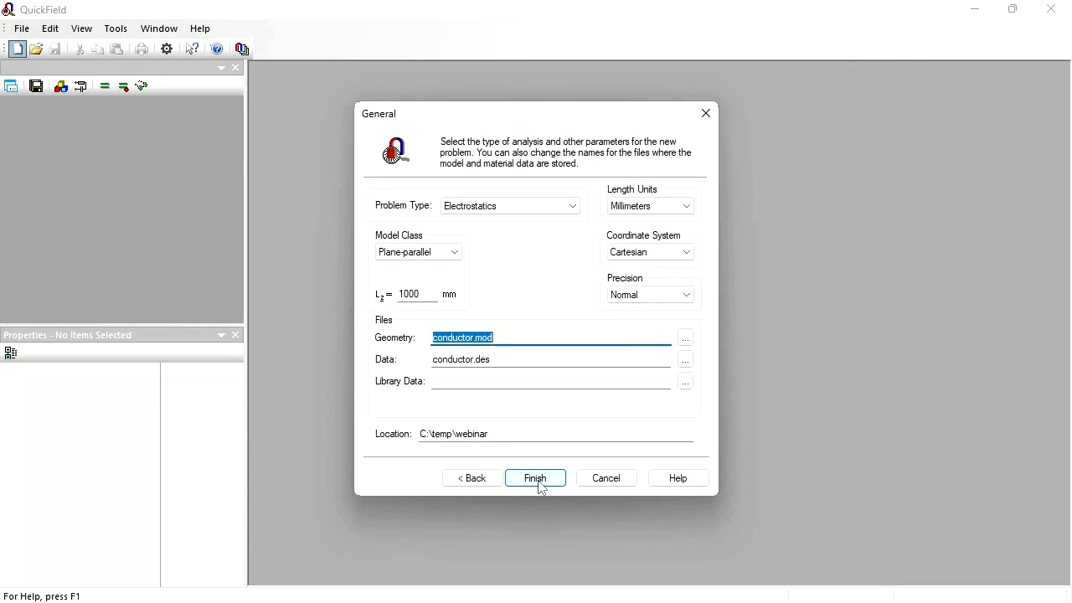
left_click(574, 211)
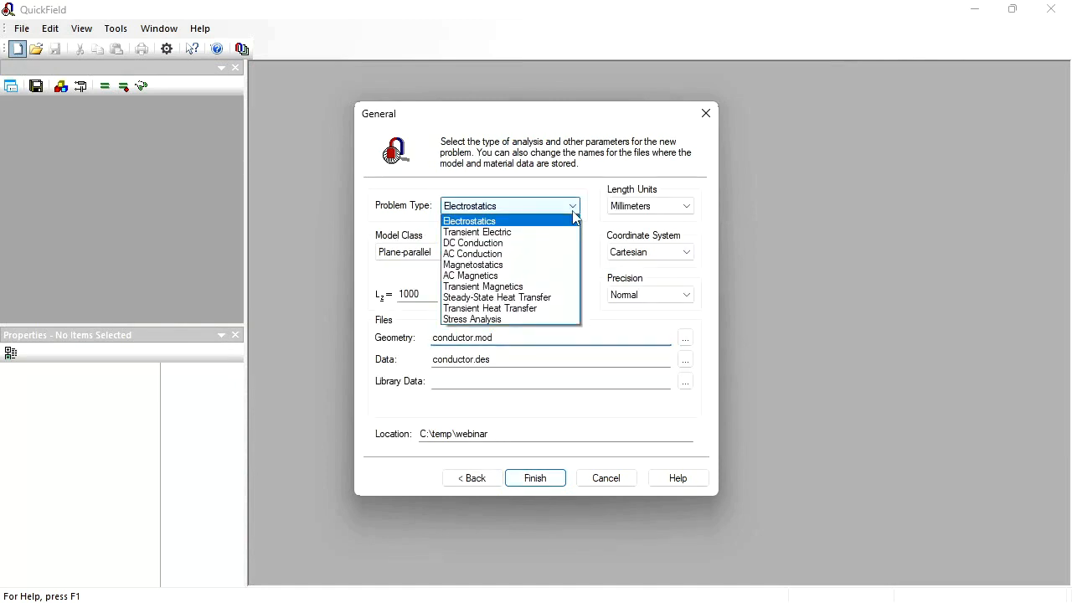
left_click(486, 243)
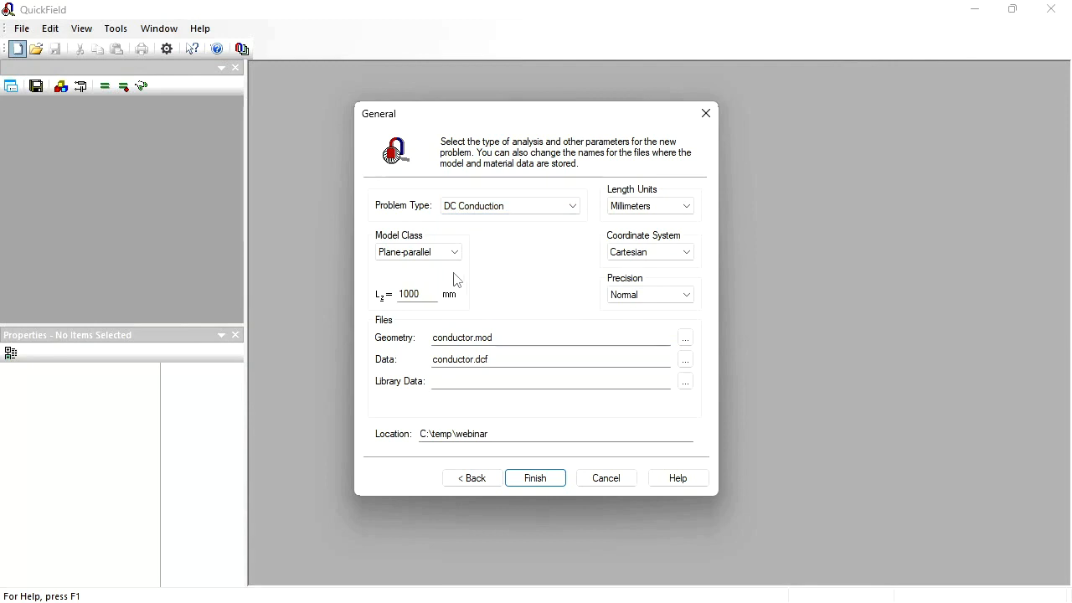
left_click_drag(433, 289, 382, 293)
type("1")
left_click(535, 479)
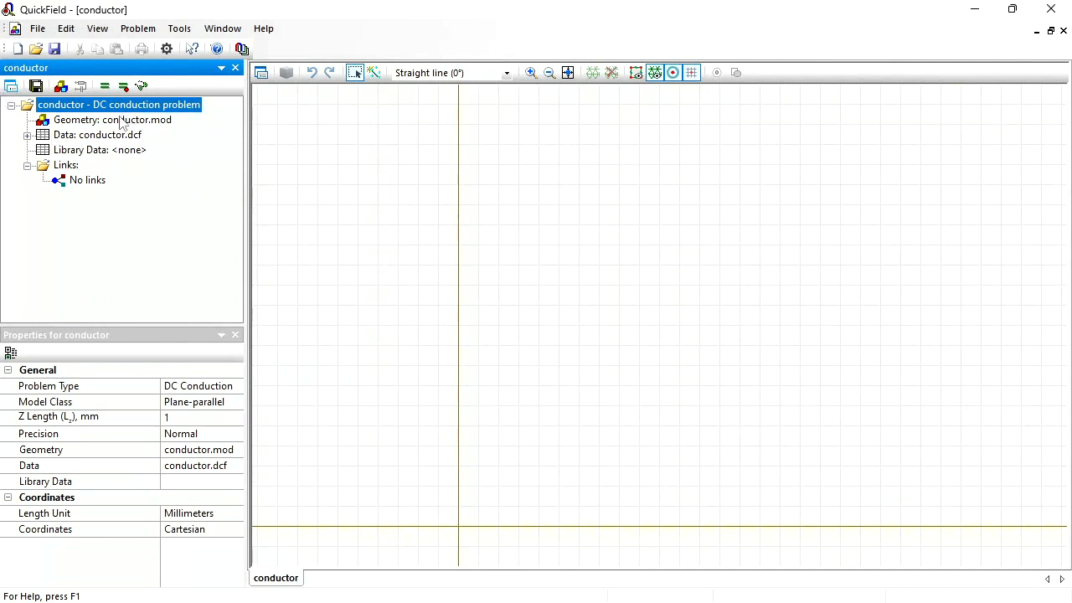
left_click(473, 230)
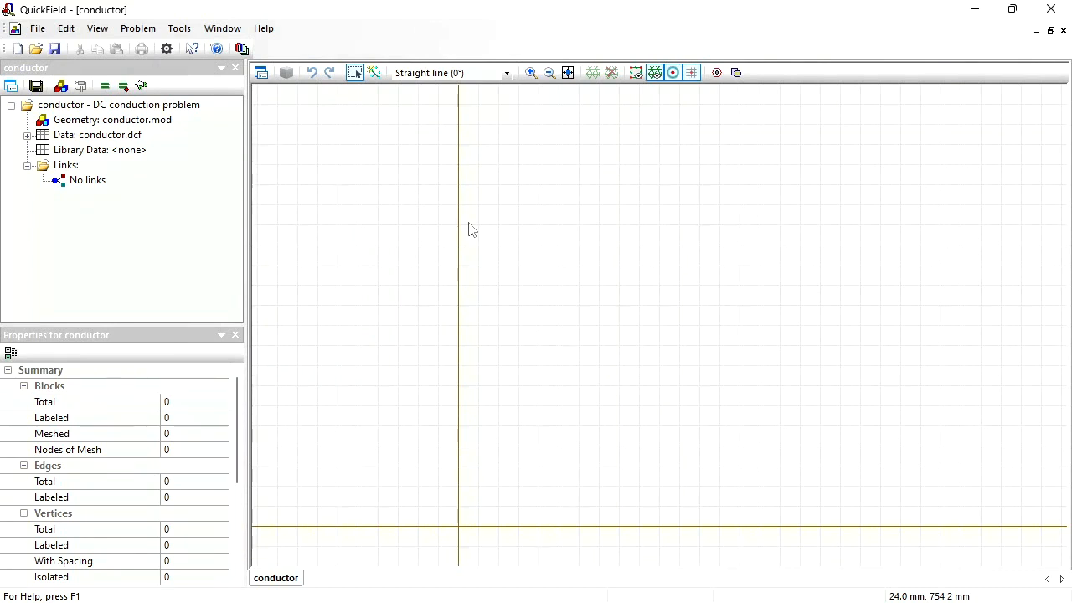
left_click(38, 28)
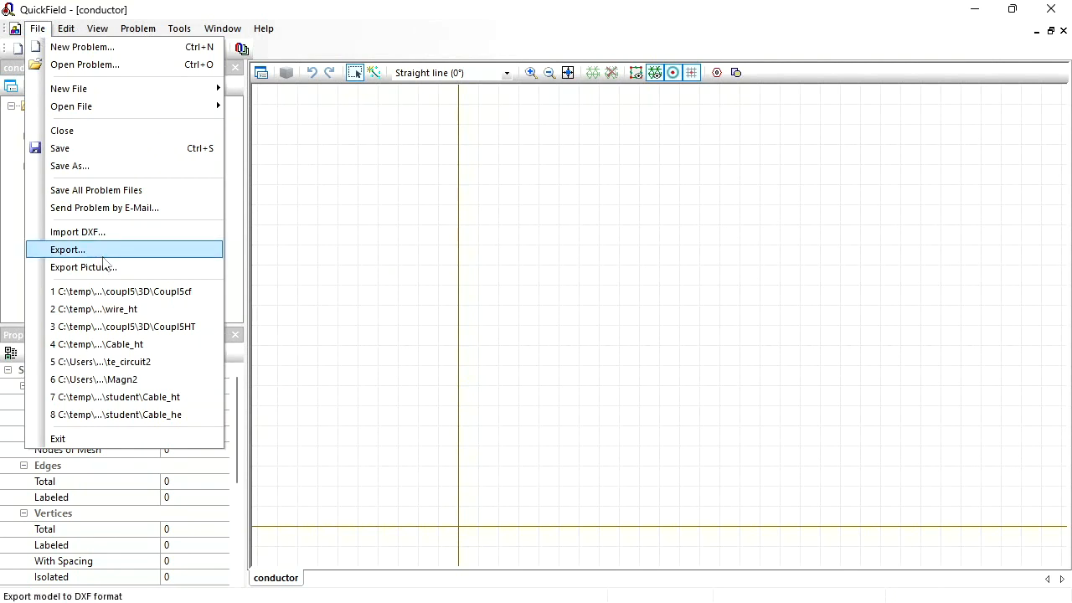
left_click(427, 289)
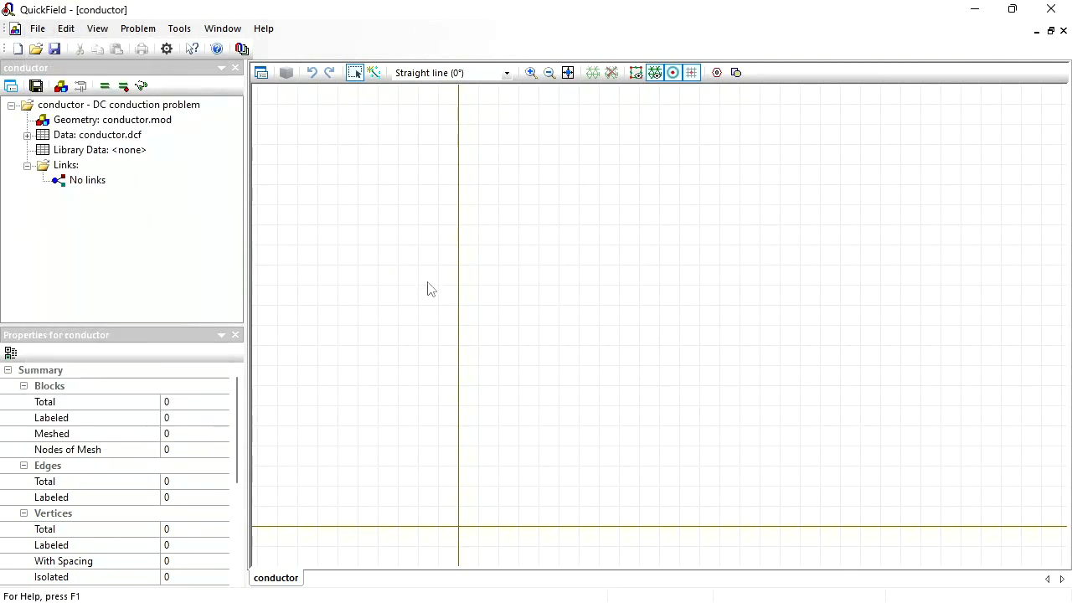
Insert a rectangle 70 mm wide and 40 mm high with its lower-left corner at the origin
left_click(735, 74)
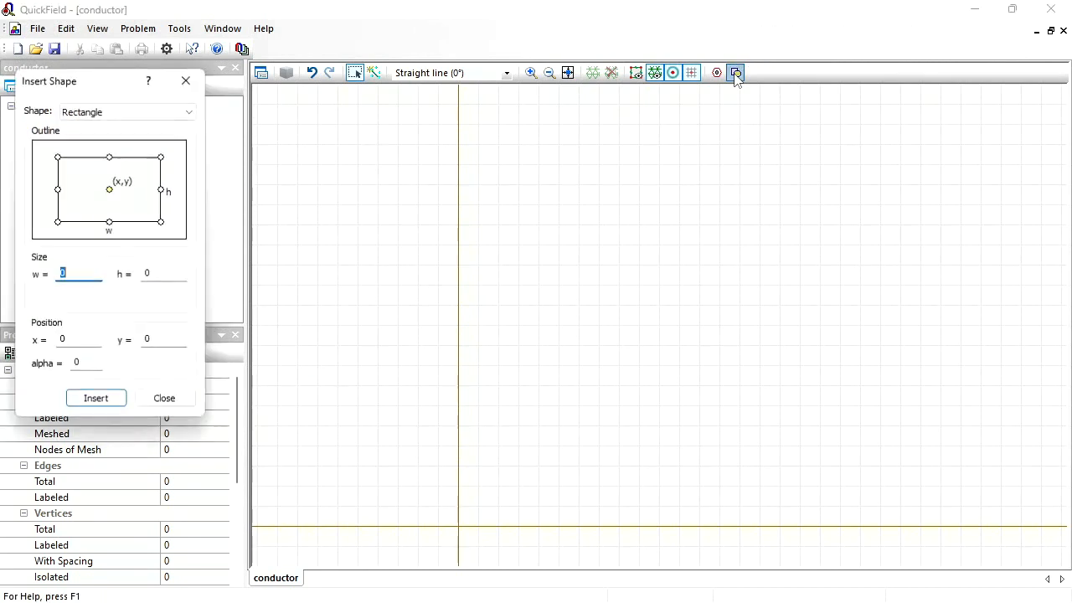
left_click(58, 274)
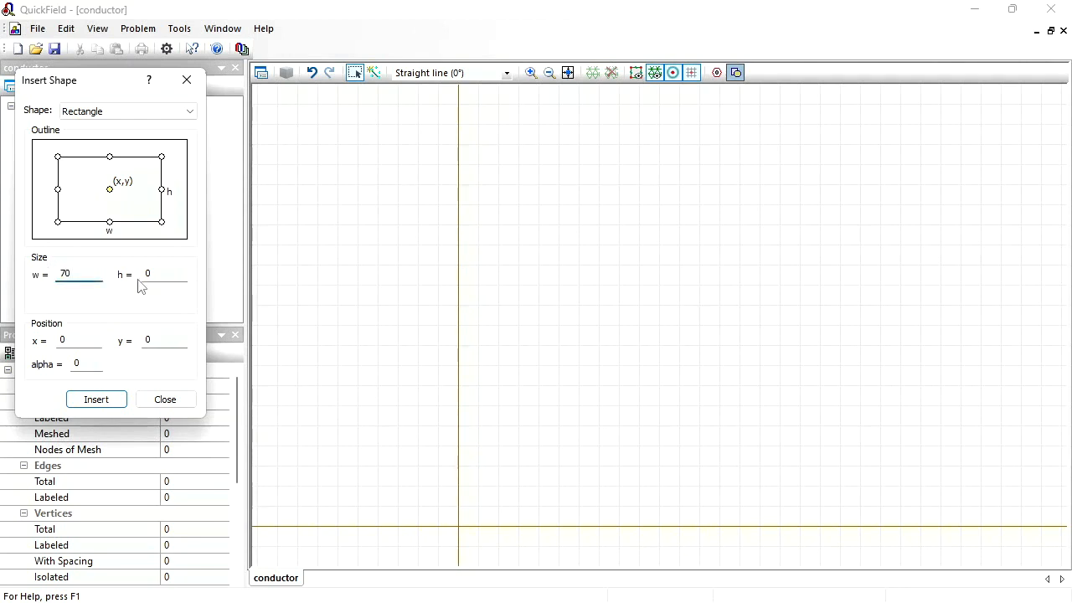
left_click(166, 274)
type("40")
left_click(58, 222)
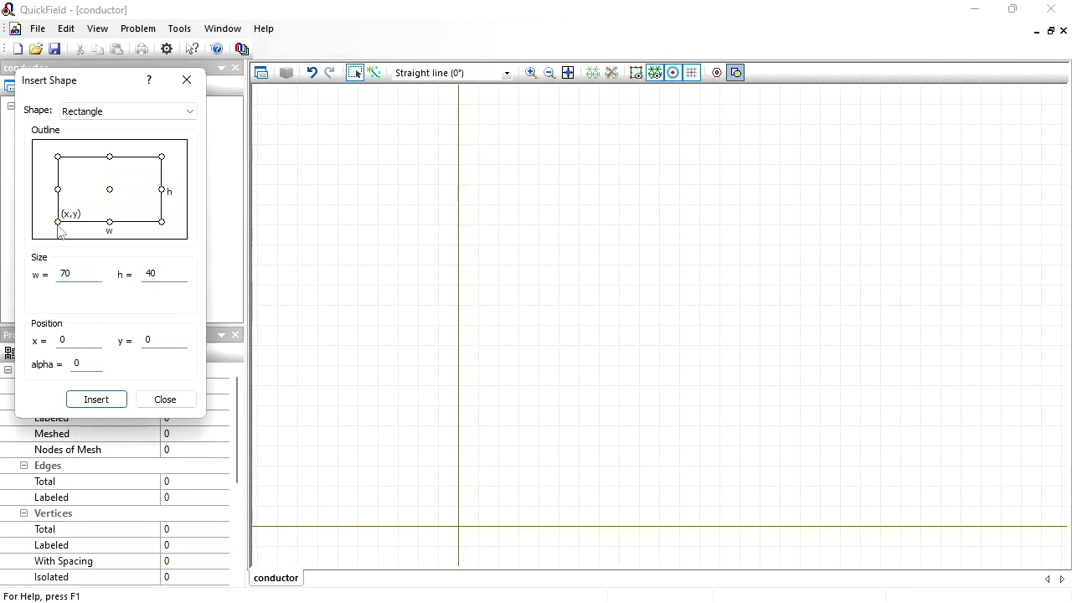
left_click(96, 400)
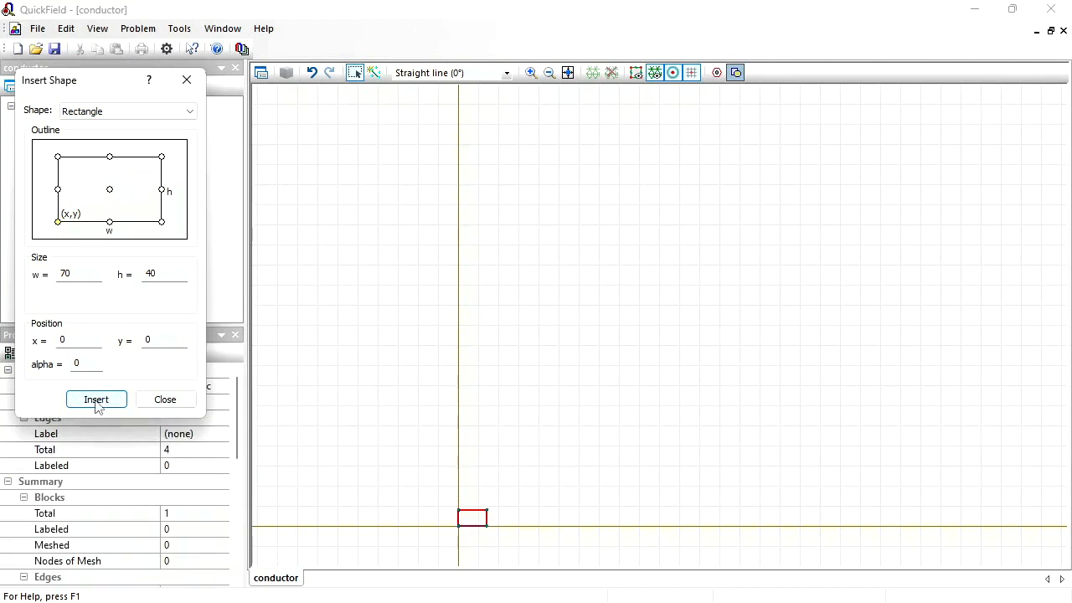
Insert a second rectangle 30 mm wide and 20 mm high with its lower-left corner at the origin
double_click(71, 274)
type("30")
double_click(163, 271)
type("2")
left_click(106, 400)
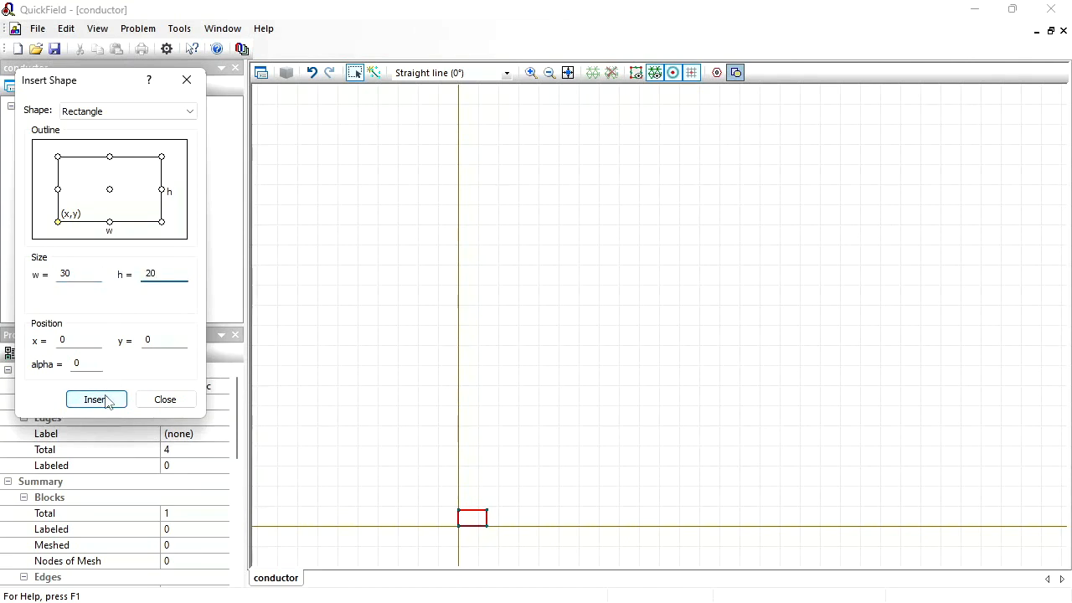
left_click(180, 401)
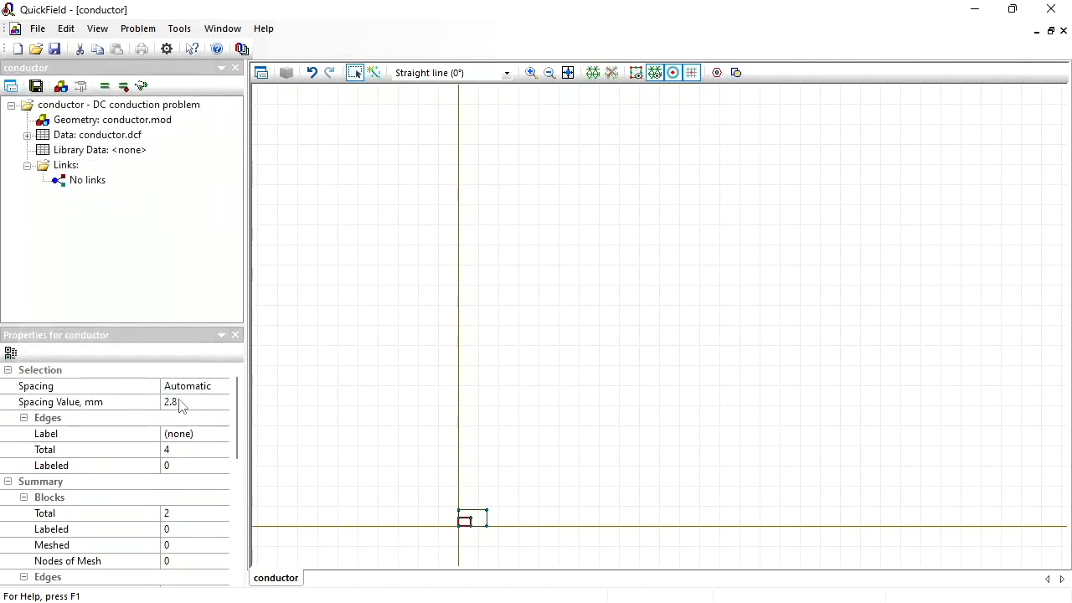
Switch to inserting vertices and edges, with Quarter arc (90°) as the edge shape
left_click(568, 73)
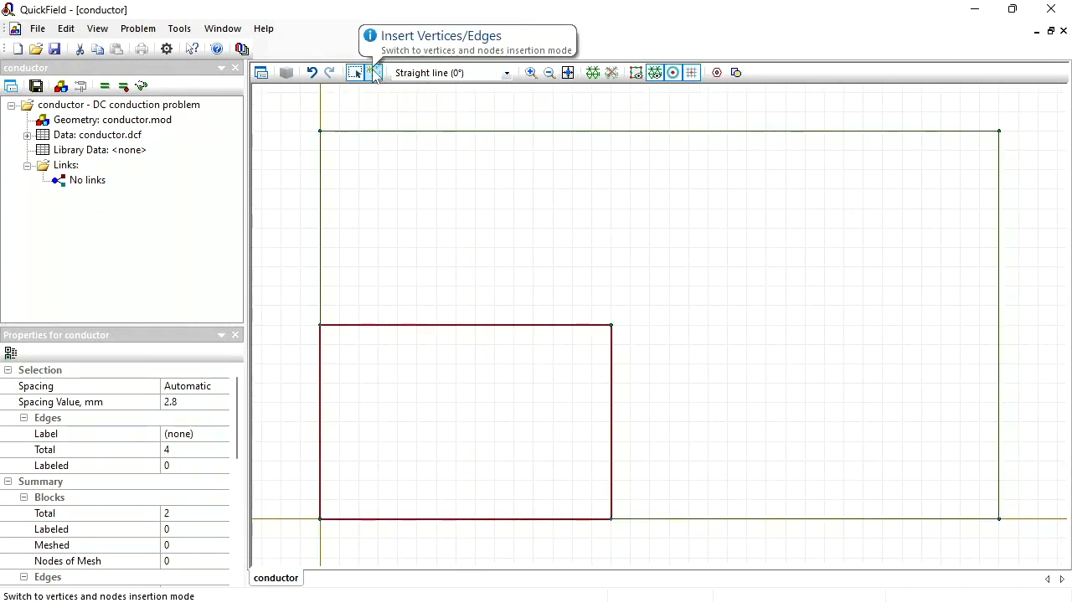
left_click(374, 74)
left_click(507, 73)
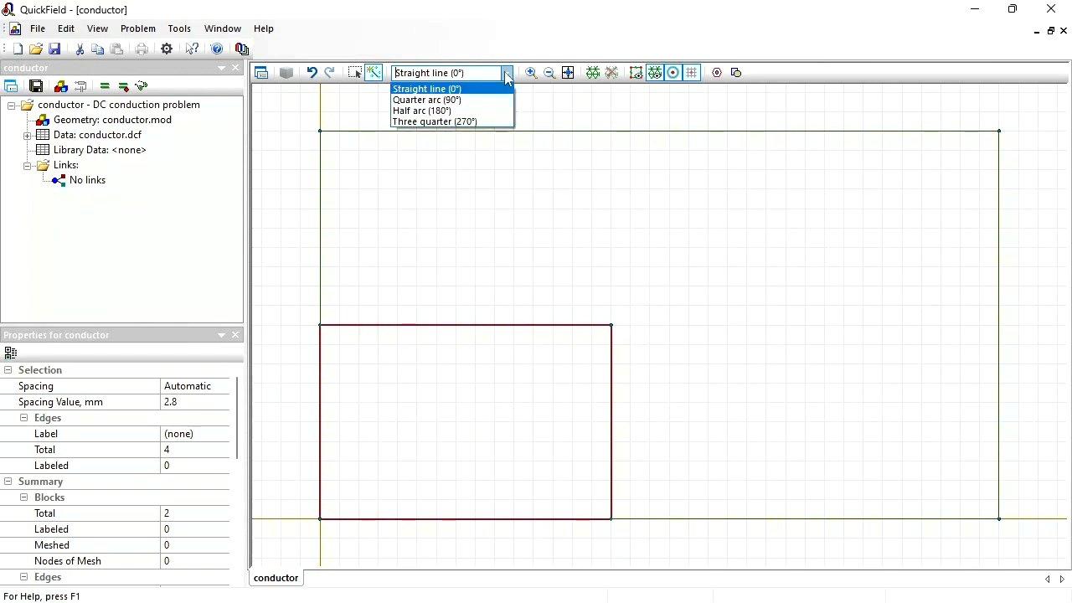
left_click(457, 99)
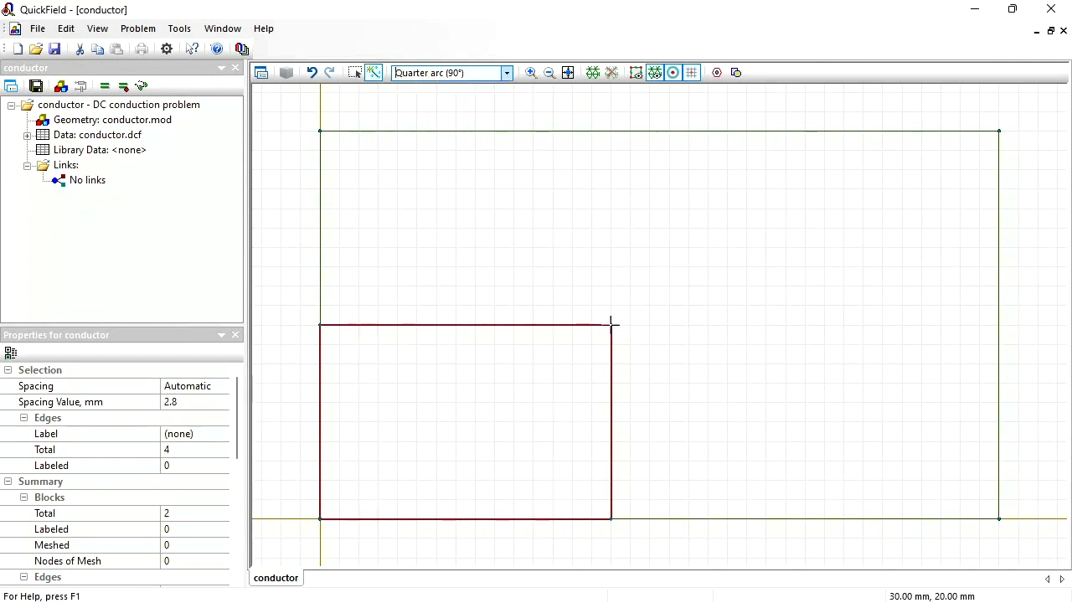
Set the model grid spacing to 10 mm
left_click(104, 37)
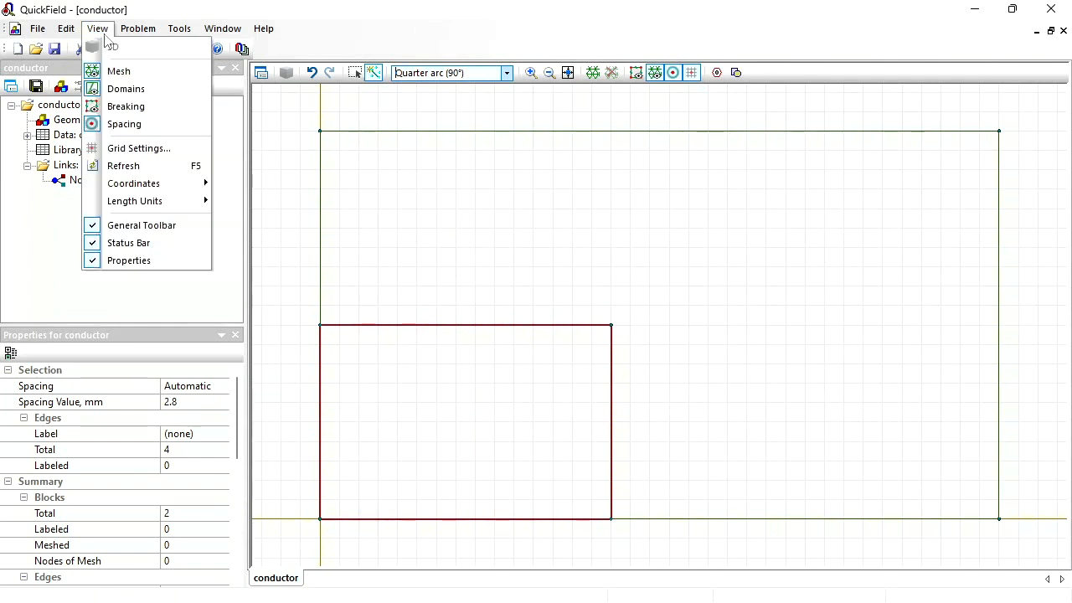
left_click(131, 151)
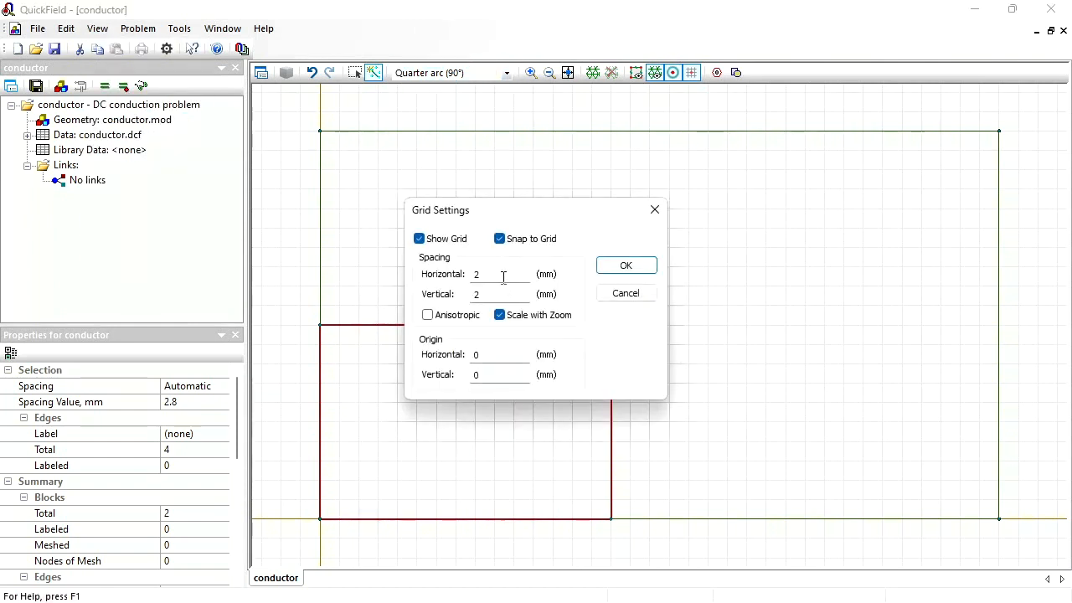
double_click(503, 277)
type("10")
key("Return")
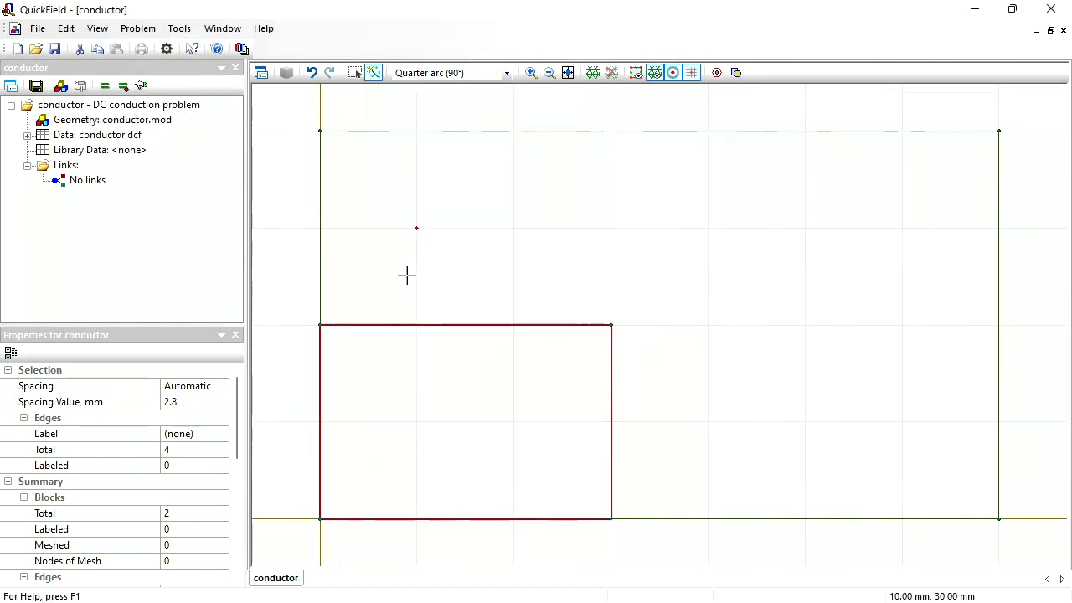
Draw two quarter arcs forming an S-curve, from (30, 20) to (40, 30) mm and from (50, 40) to (40, 30) mm
left_click_drag(623, 321, 708, 228)
left_click_drag(804, 131, 710, 226)
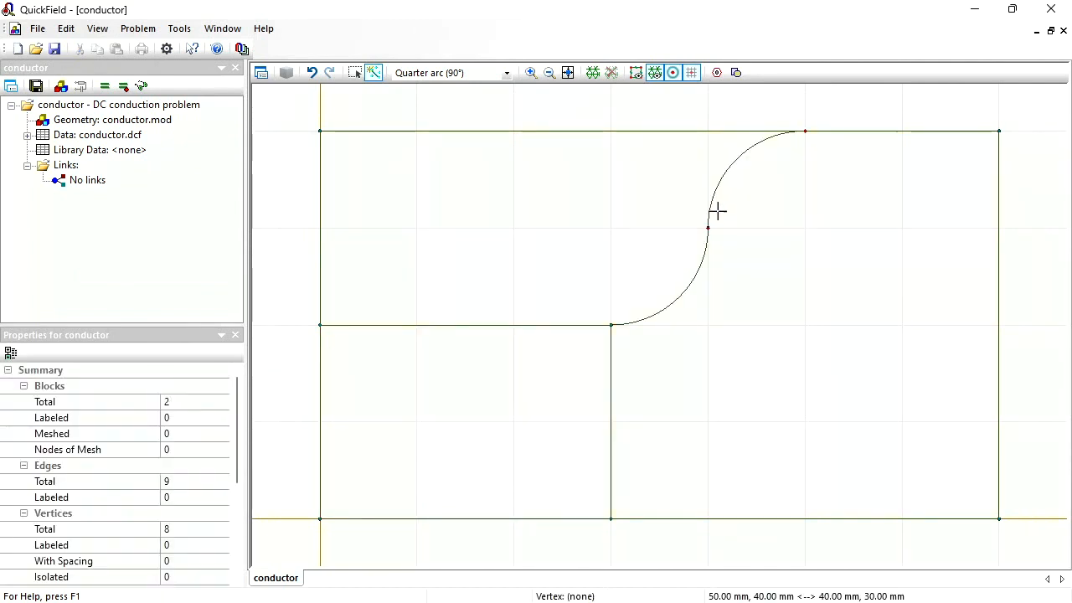
left_click(355, 73)
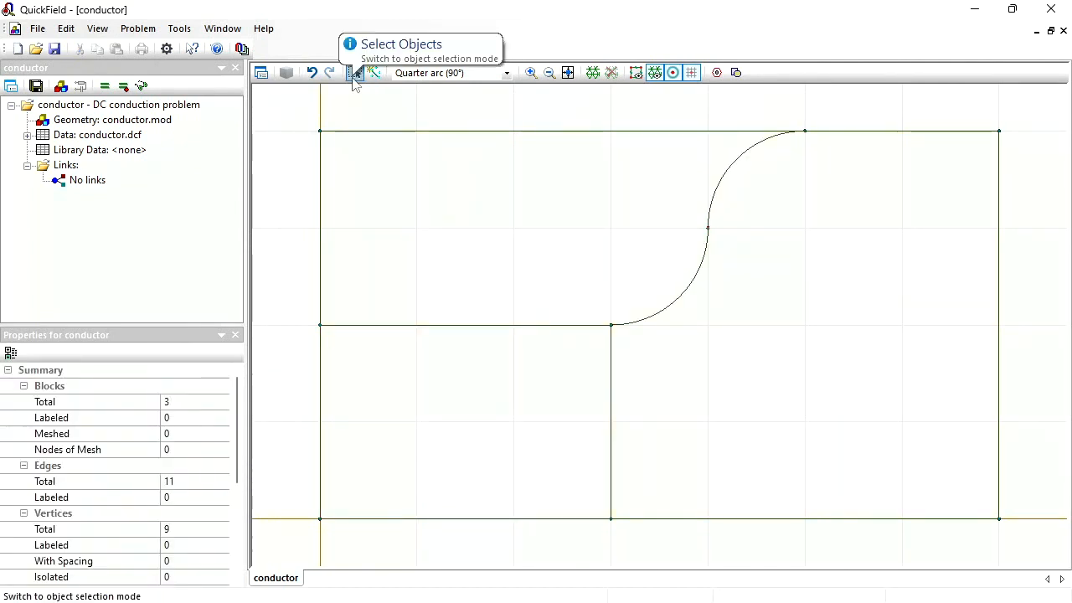
Delete the upper edge left of the S-curve, the upper part of the left edge, and the inner vertical edge at x = 30 mm
left_click(338, 132)
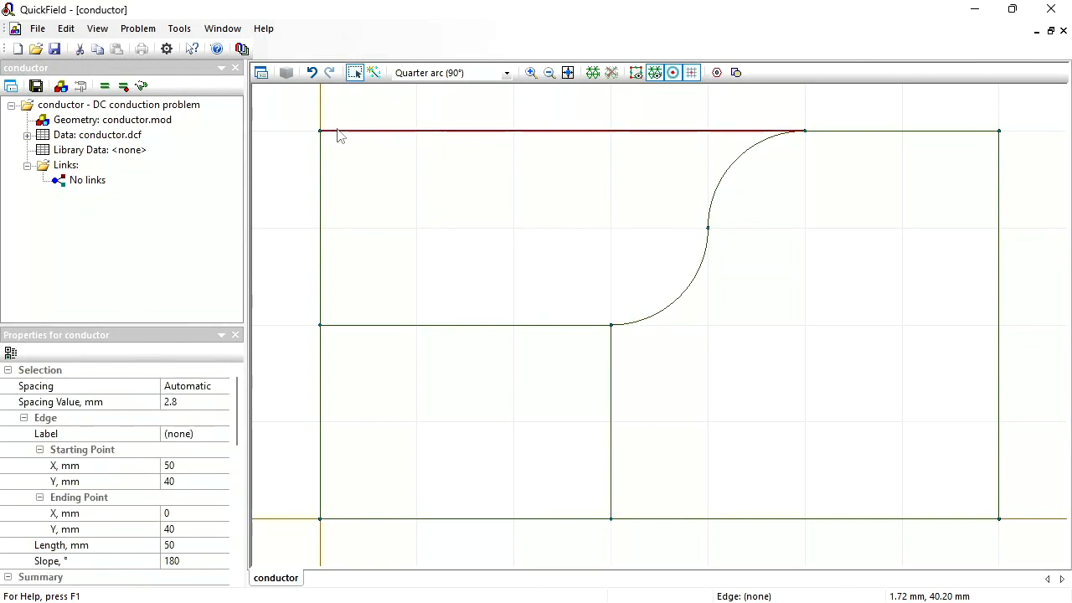
key("Delete")
left_click(322, 159)
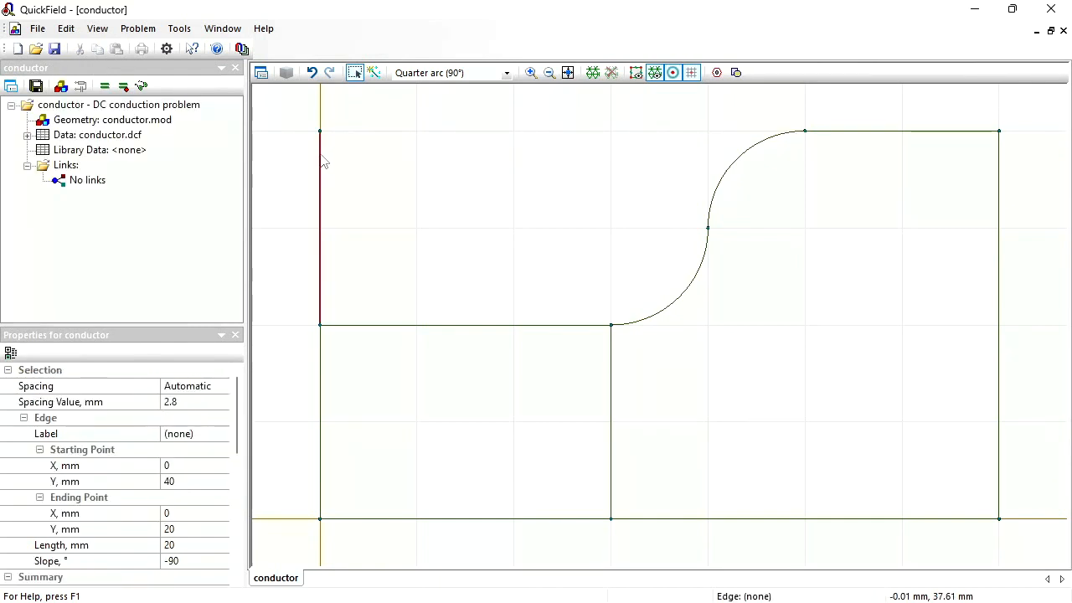
key("Delete")
left_click(613, 396)
key("Delete")
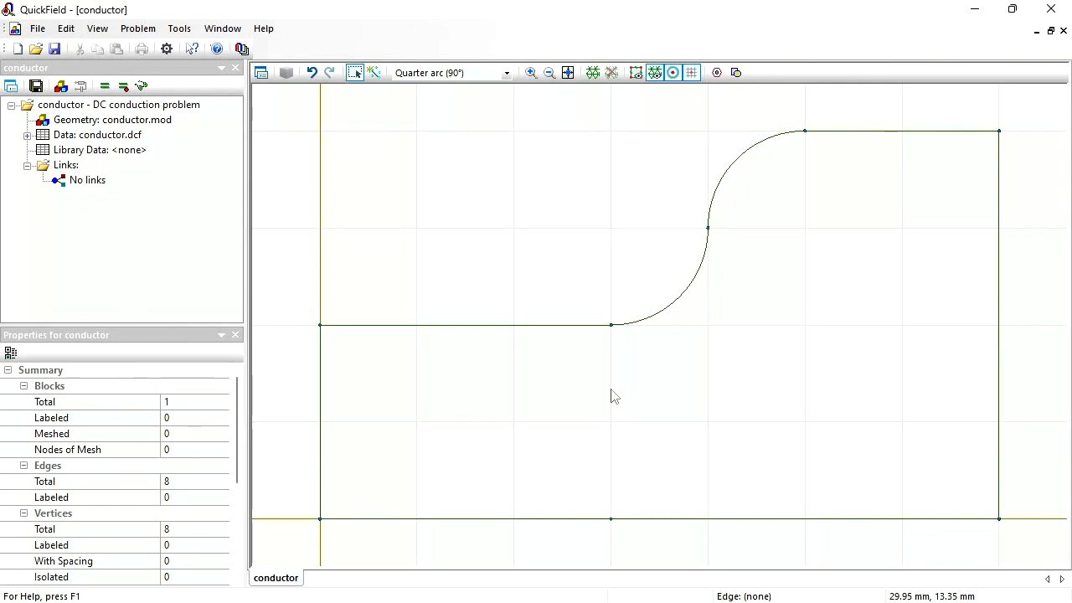
Assign the label conductor to the block enclosed by the outline
left_click(361, 73)
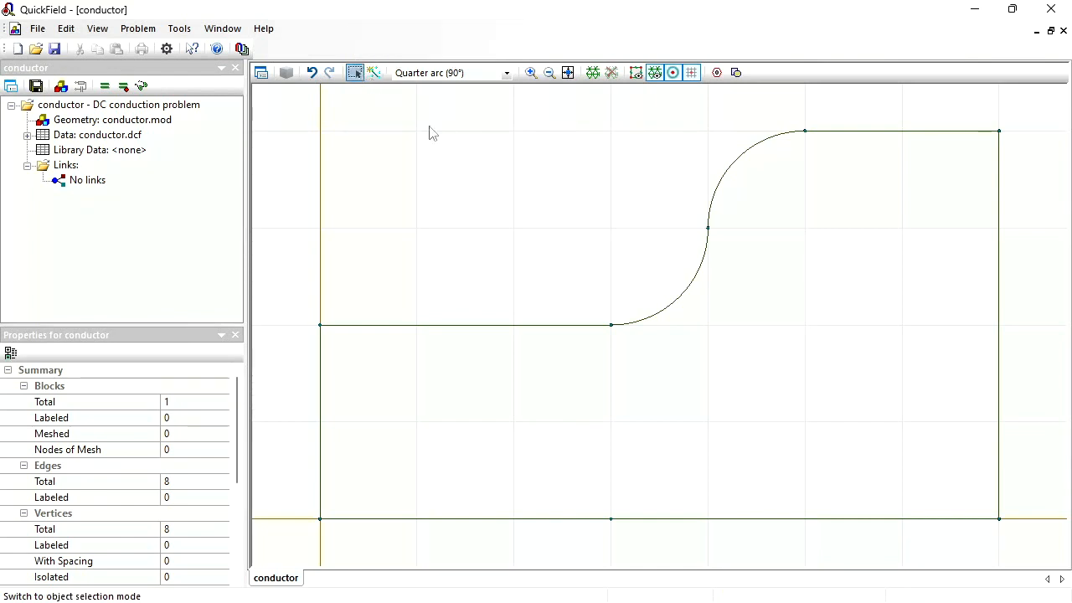
left_click(646, 390)
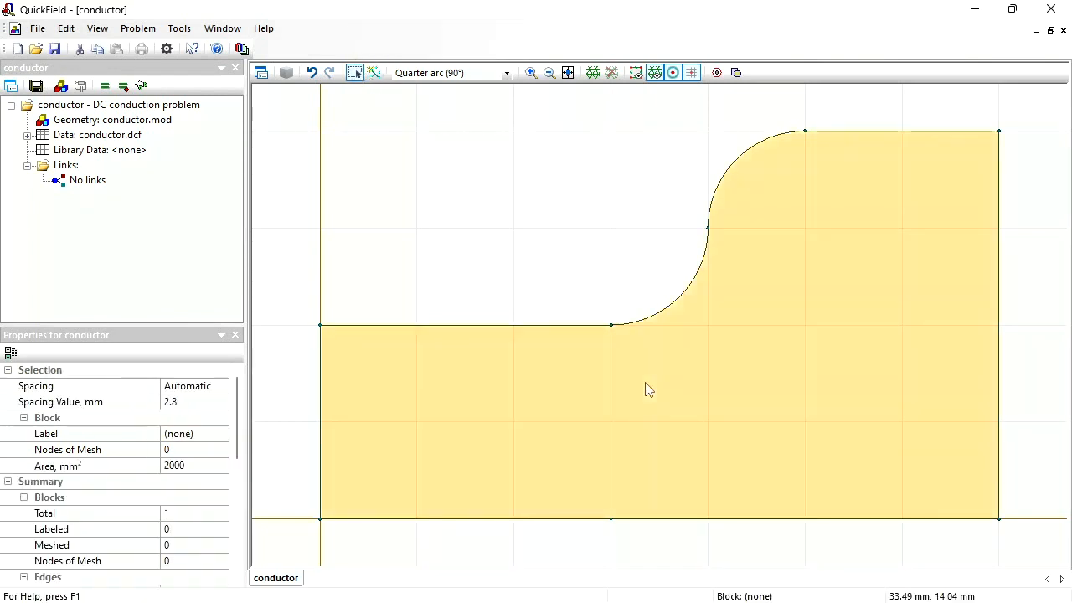
left_click(198, 438)
type("co")
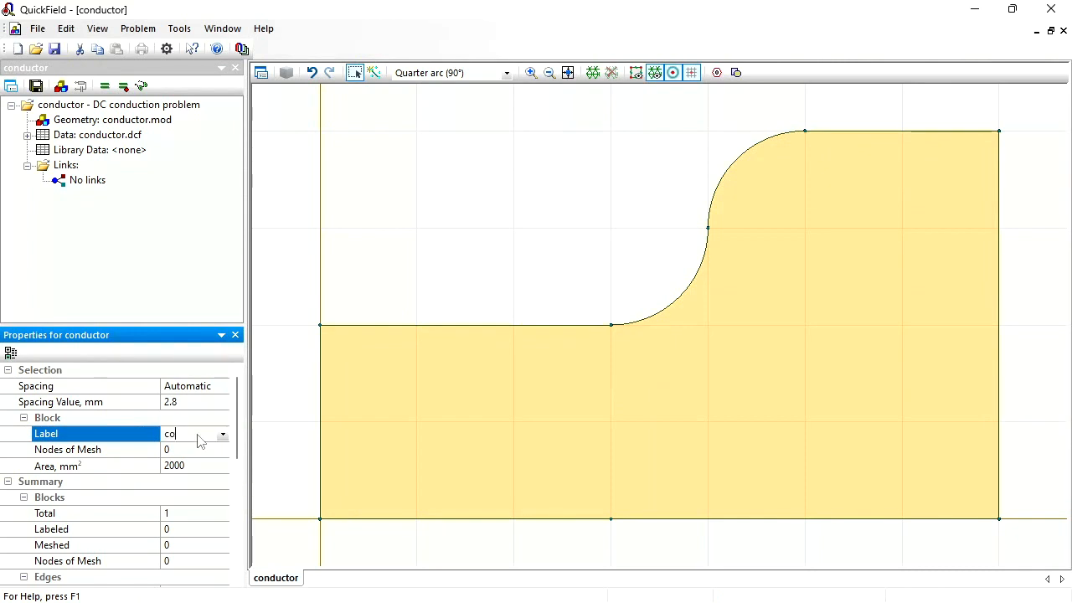
type("nductor")
key("Return")
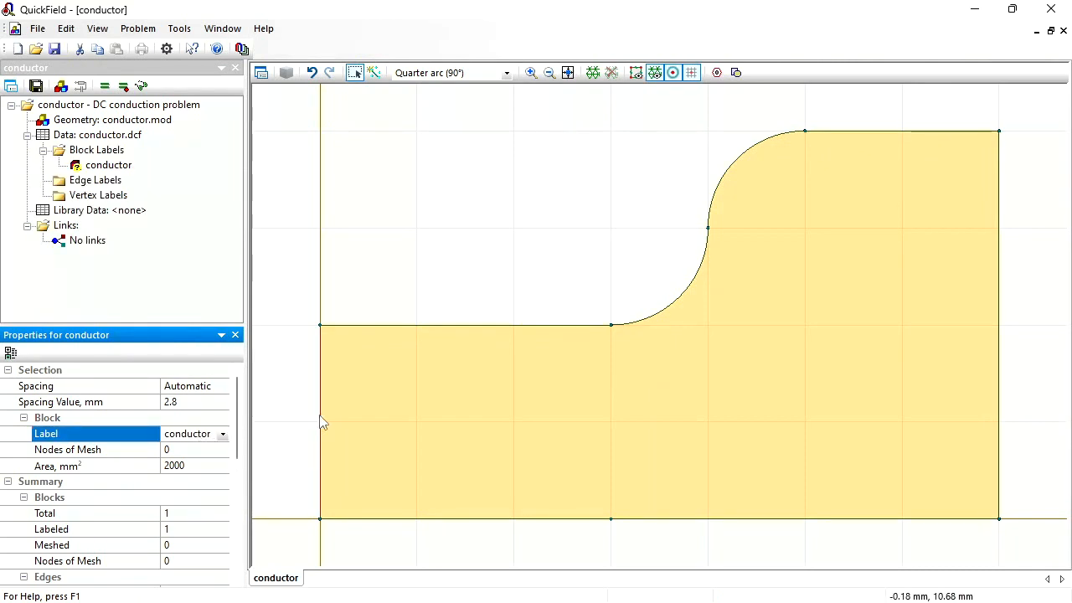
Assign the label 0 to the conductor's left vertical edge
left_click(320, 423)
left_click(195, 438)
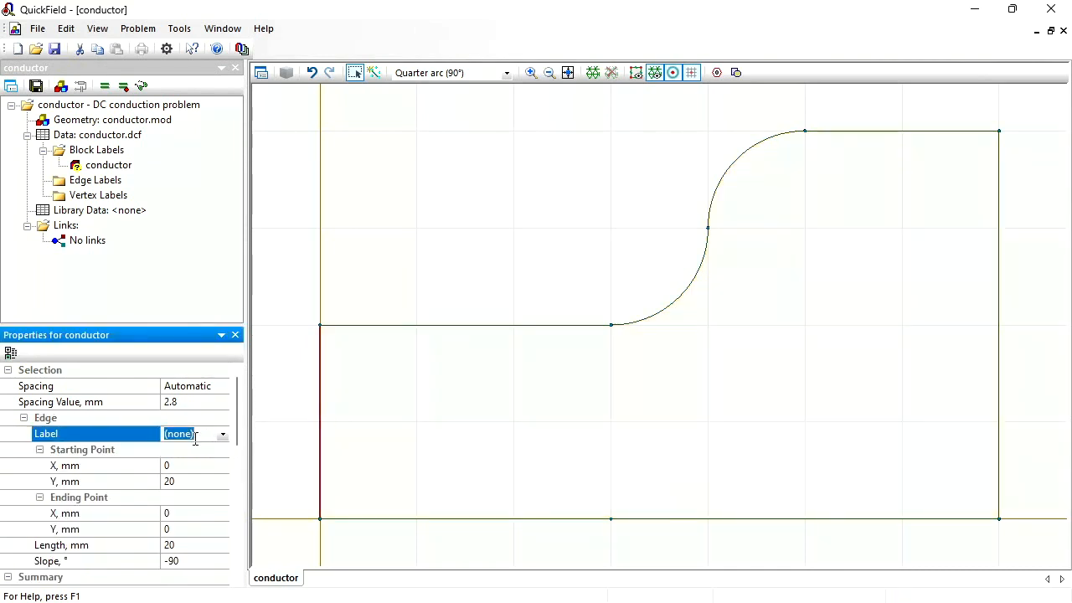
type("0")
key("Return")
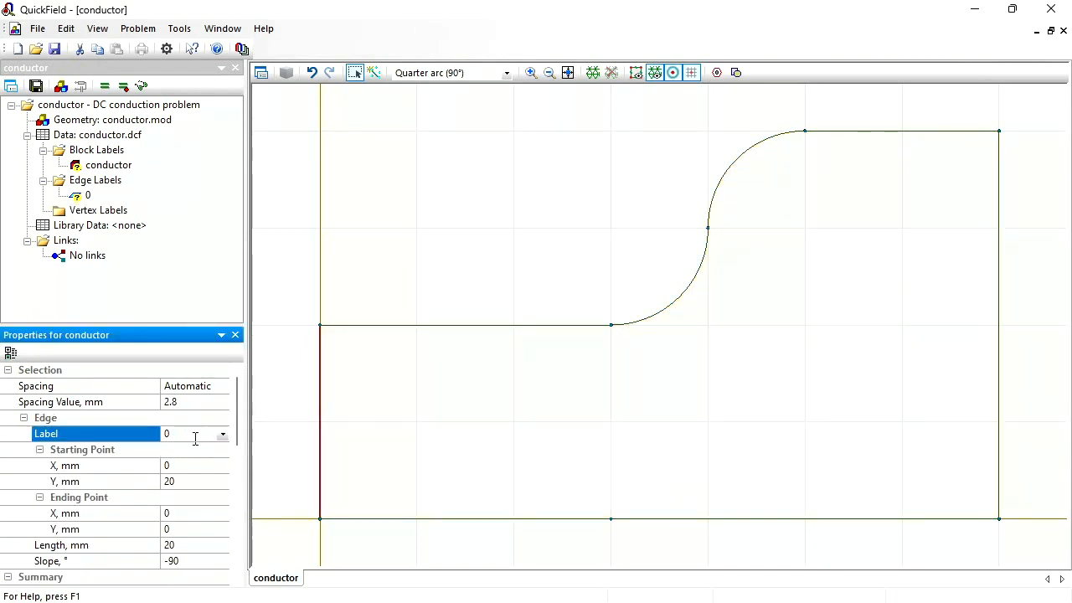
Assign the label voltage to the conductor's right vertical edge
left_click(999, 317)
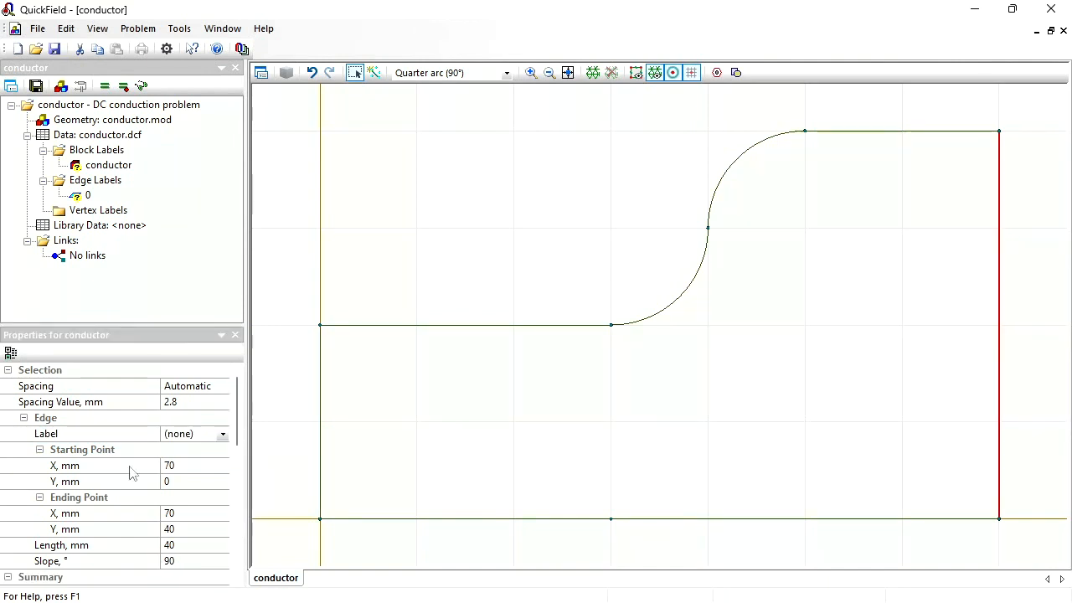
left_click(202, 438)
type("voltage")
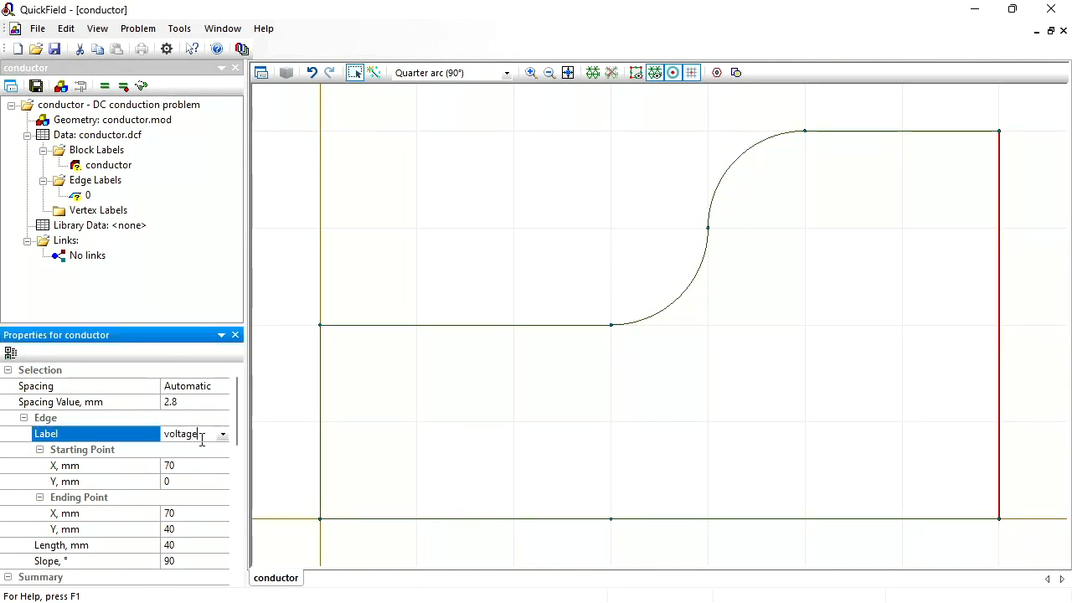
key("Return")
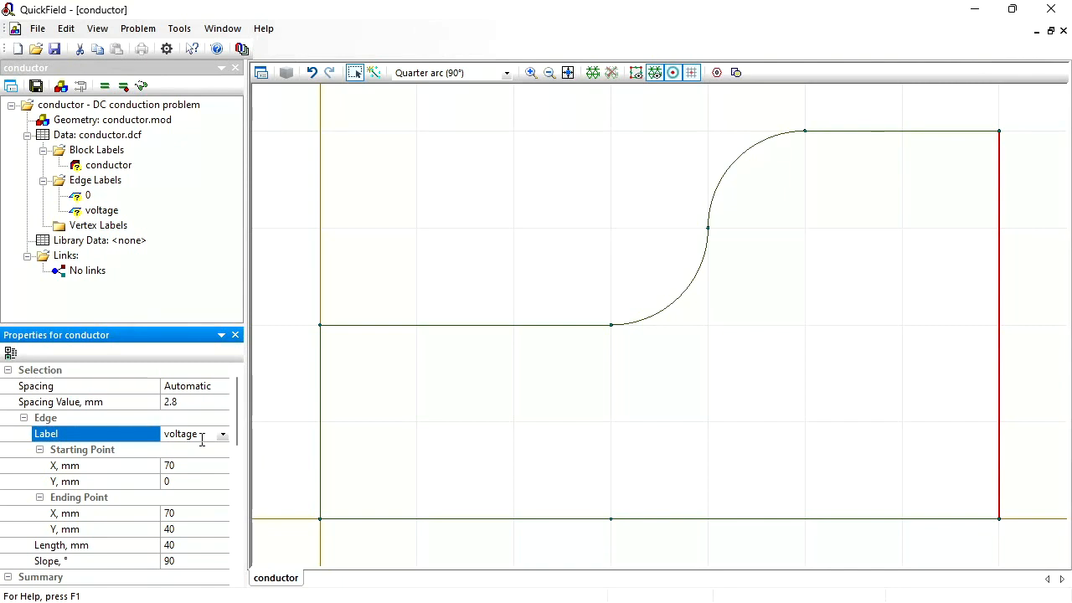
Assign a fixed voltage of 0 V to the edge label 0
left_click(87, 195)
double_click(87, 196)
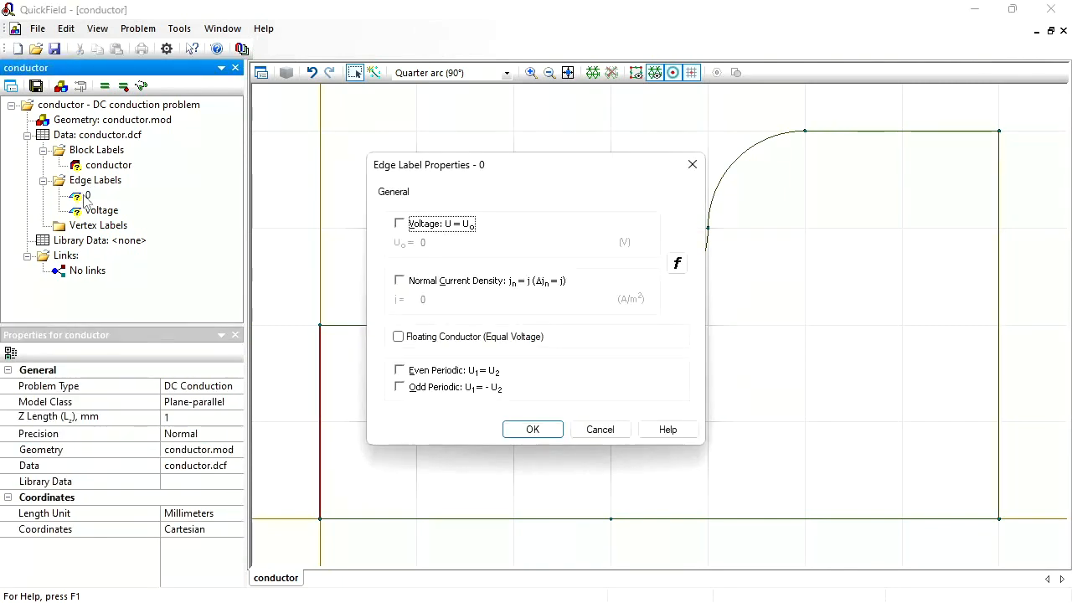
left_click(417, 225)
left_click(528, 429)
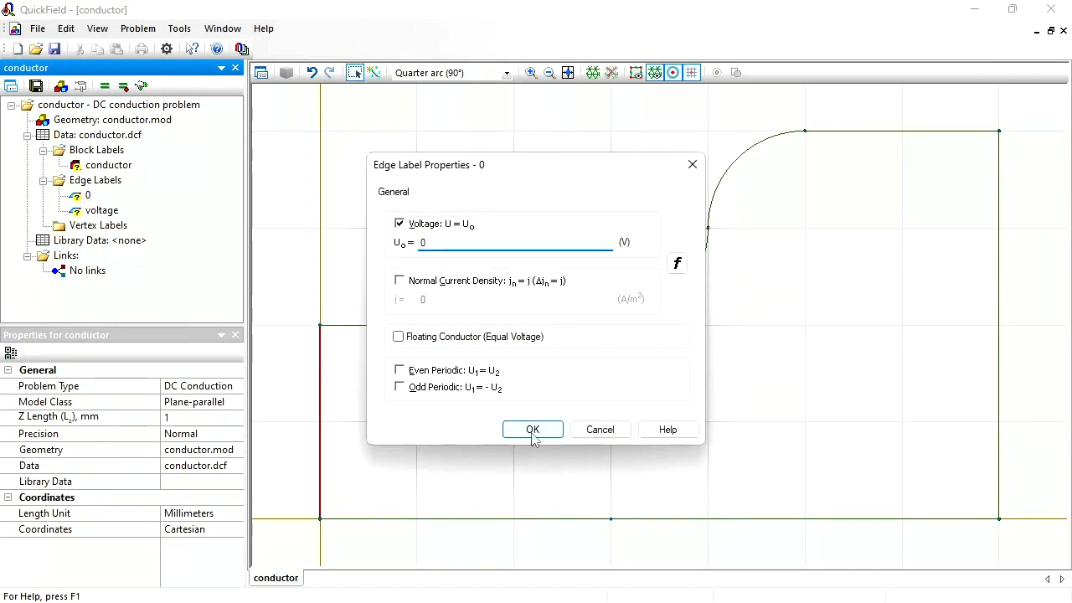
Assign a fixed voltage of 0.02 V to the edge label voltage
left_click(99, 212)
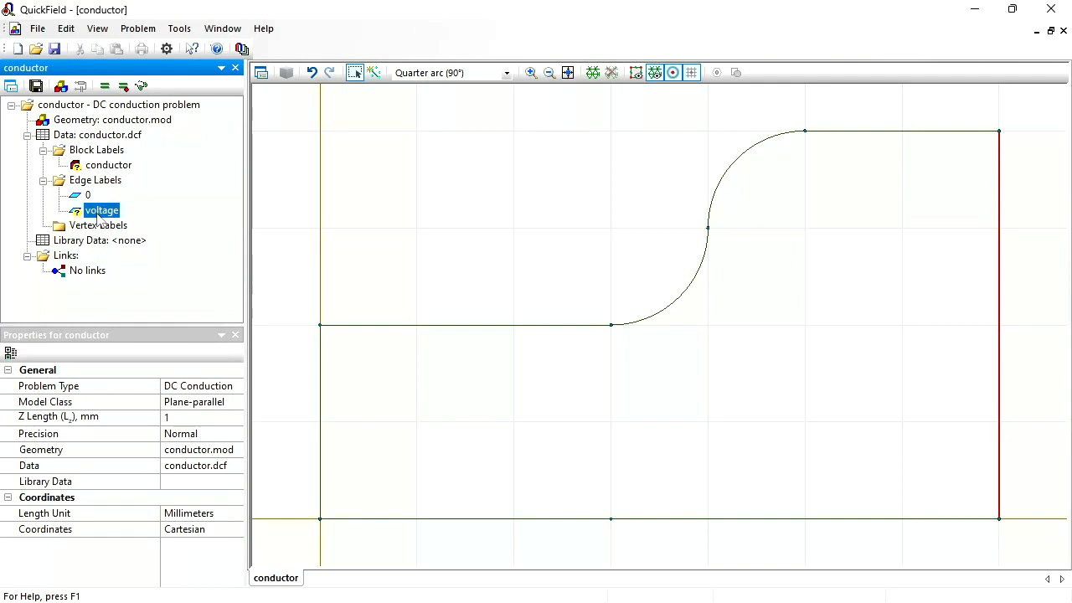
double_click(98, 214)
left_click(411, 226)
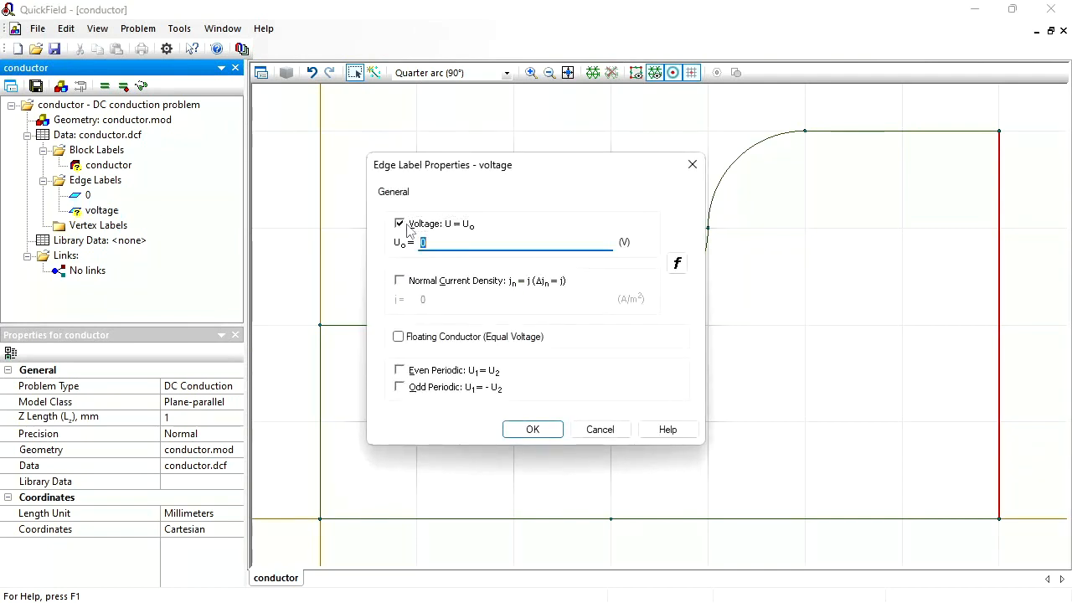
type("0.02")
key("Return")
Set the electrical conductivity of the block label conductor to 1e6 S/m
left_click(102, 168)
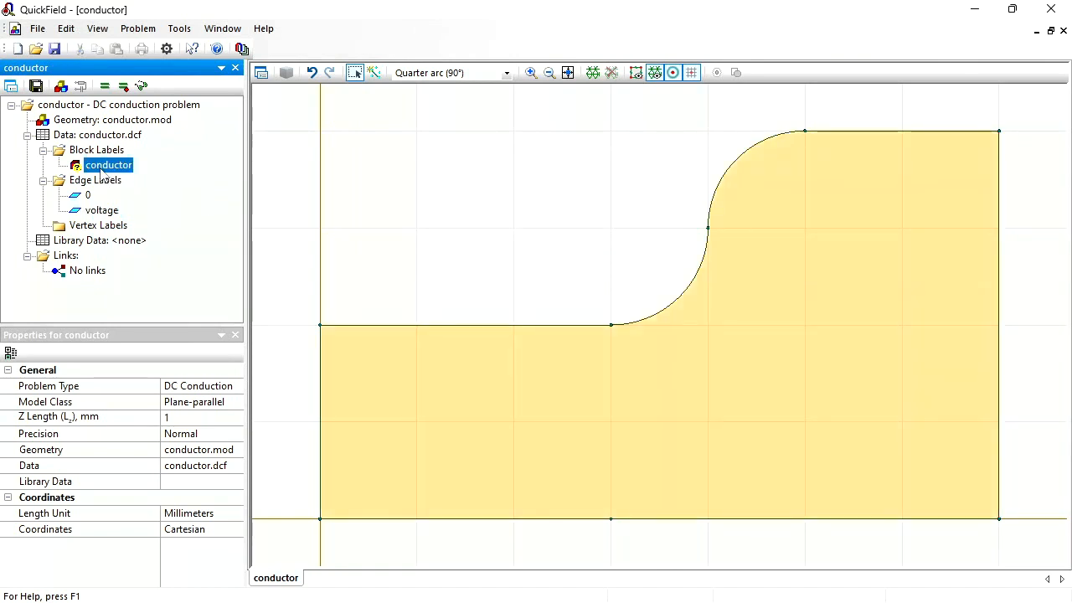
double_click(103, 168)
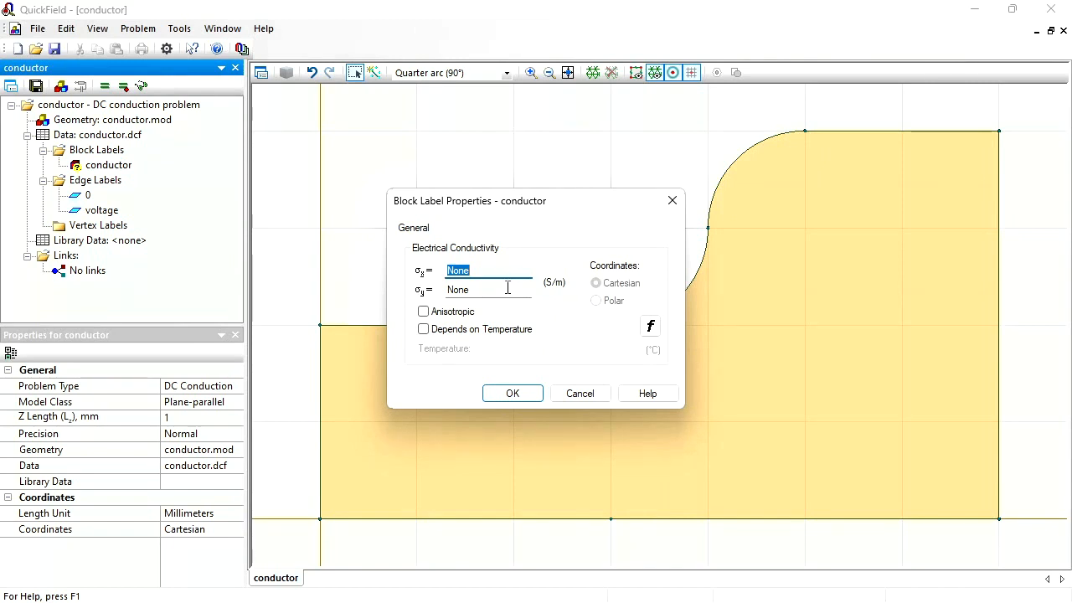
type("1e")
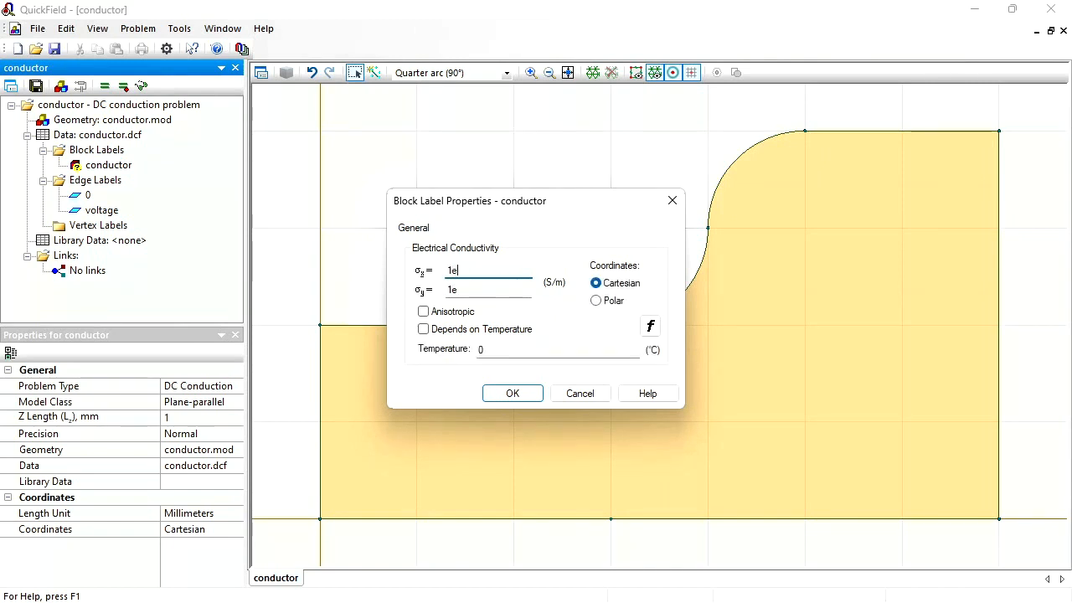
type("6")
left_click(513, 394)
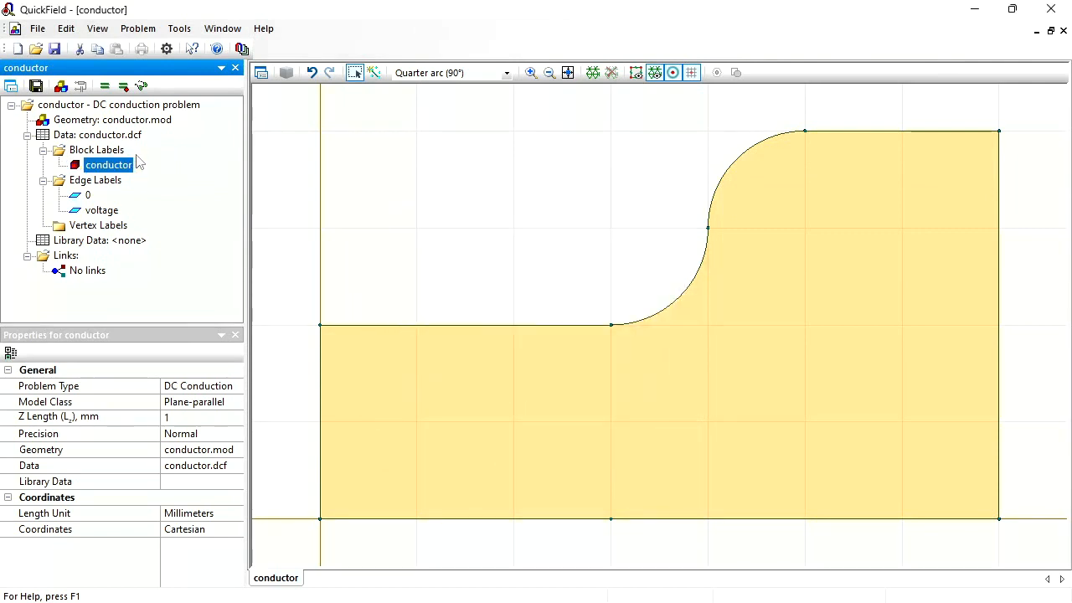
Build the mesh and solve the saved DC conduction problem, opening its field picture
left_click(590, 78)
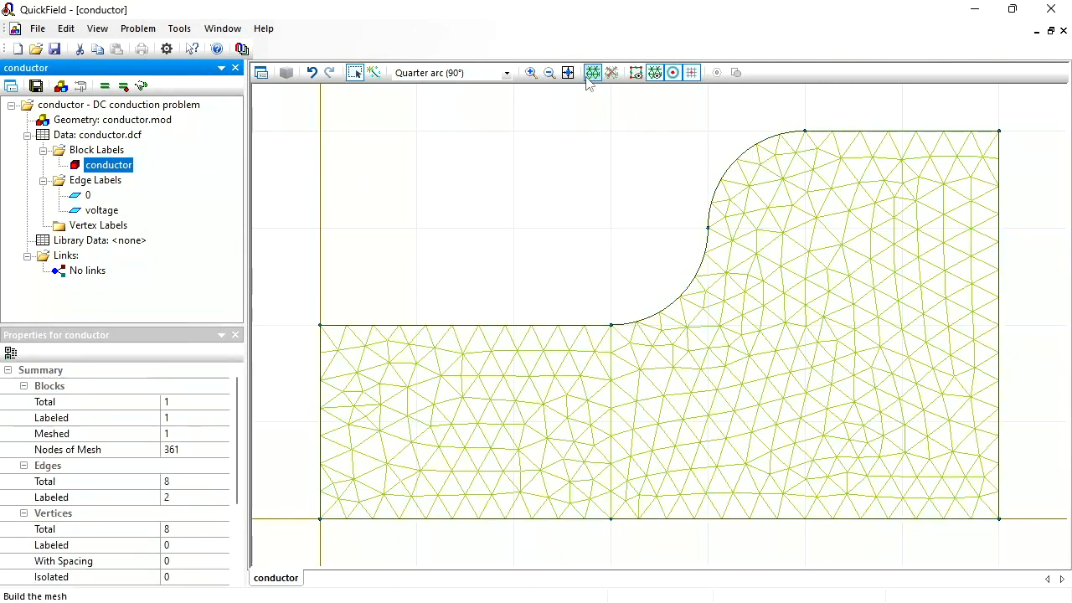
left_click(35, 87)
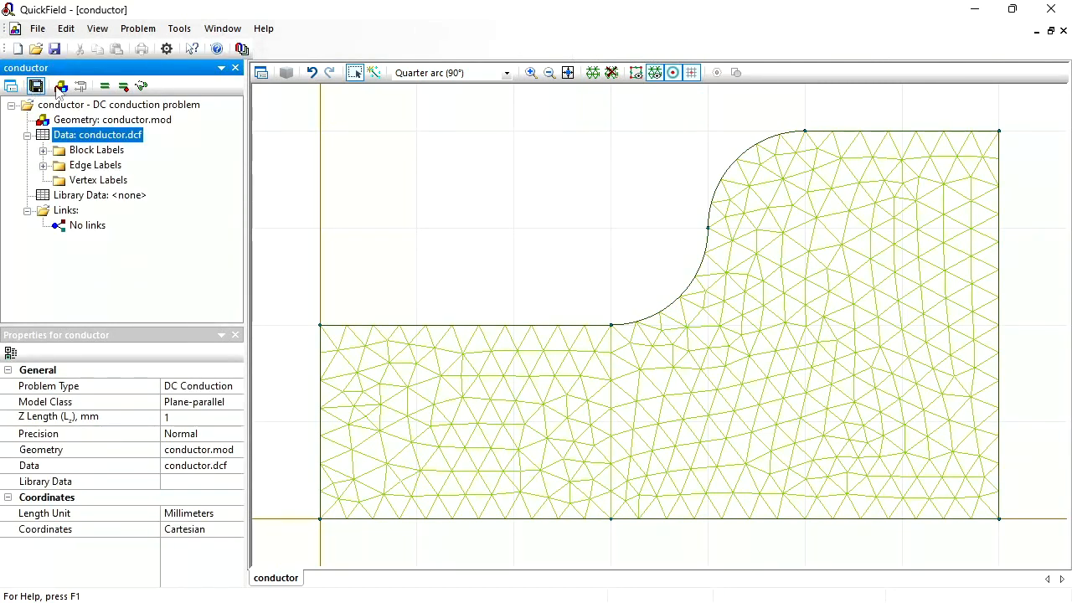
left_click(103, 87)
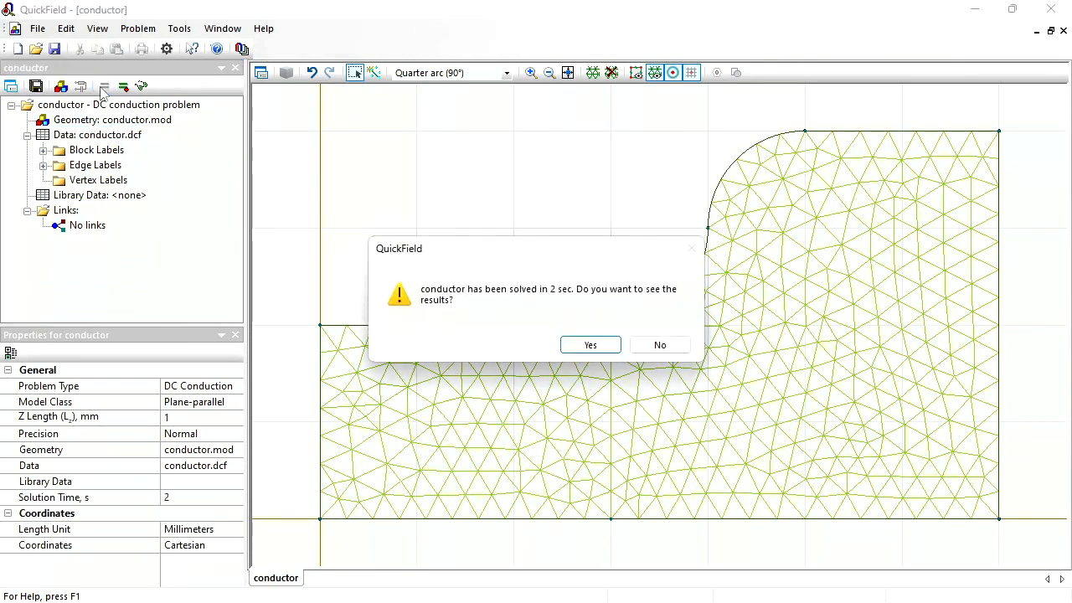
left_click(591, 346)
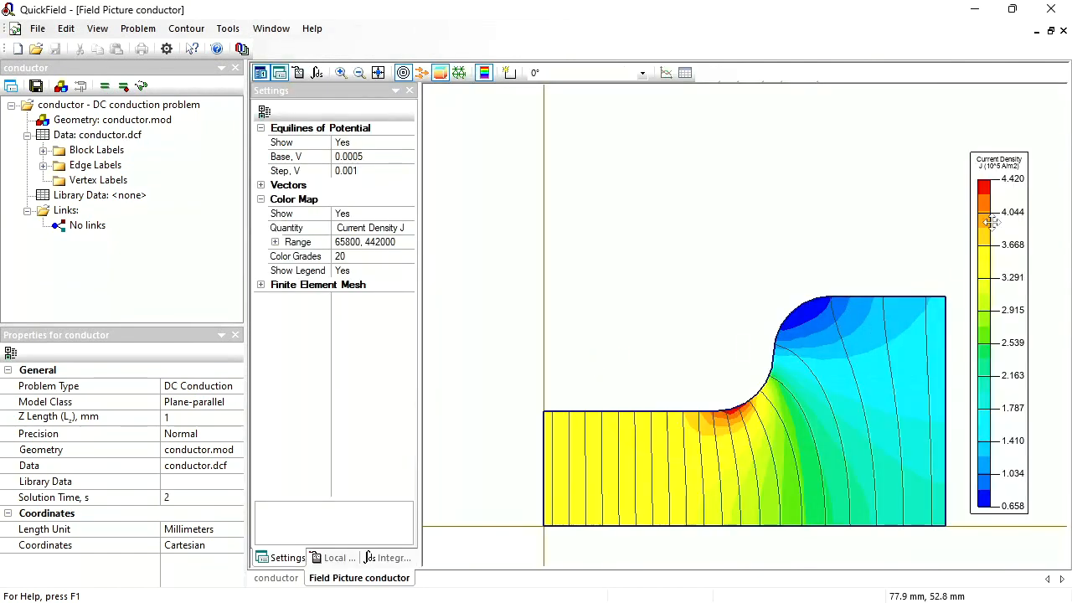
Widen the color legend and switch the color map quantity to Joule Heat Q
left_click_drag(969, 224, 952, 224)
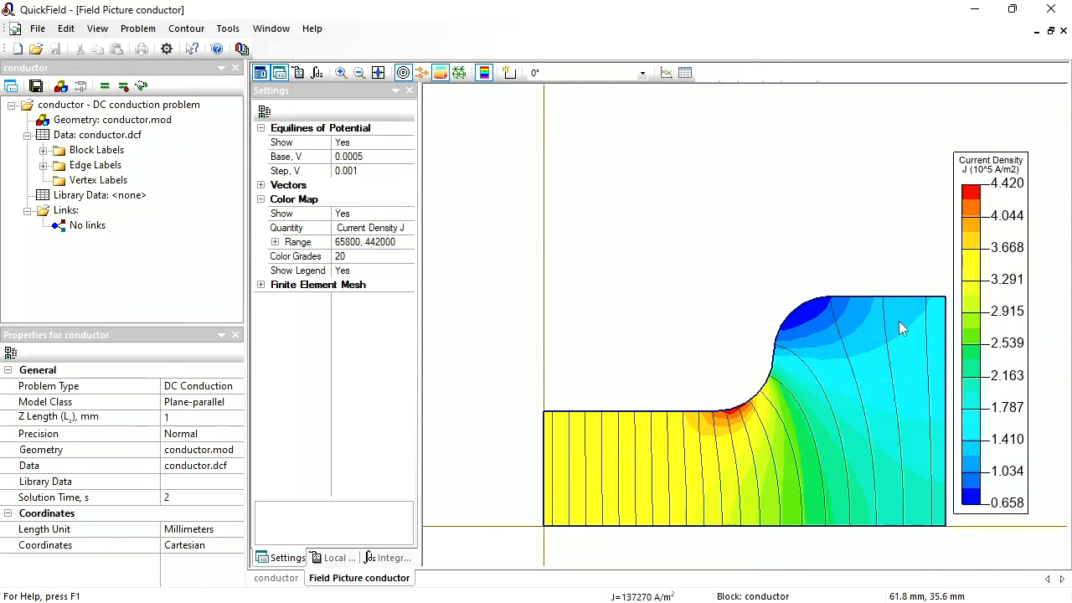
left_click(409, 228)
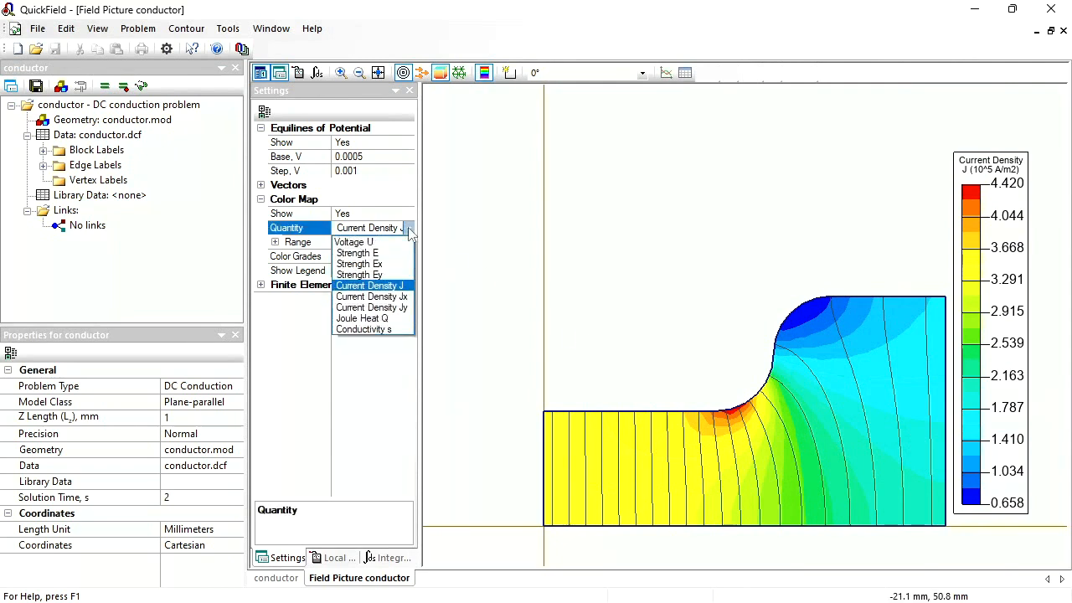
left_click(382, 320)
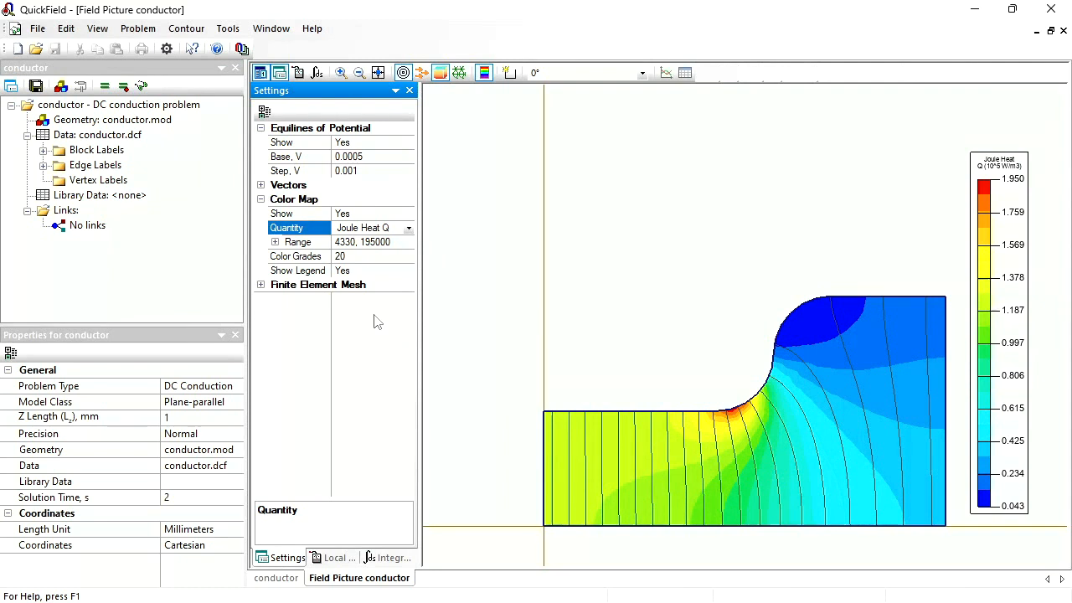
Start a new problem named conductor_T in C:\temp\webinar with the problem type Steady-State Heat Transfer
left_click(17, 50)
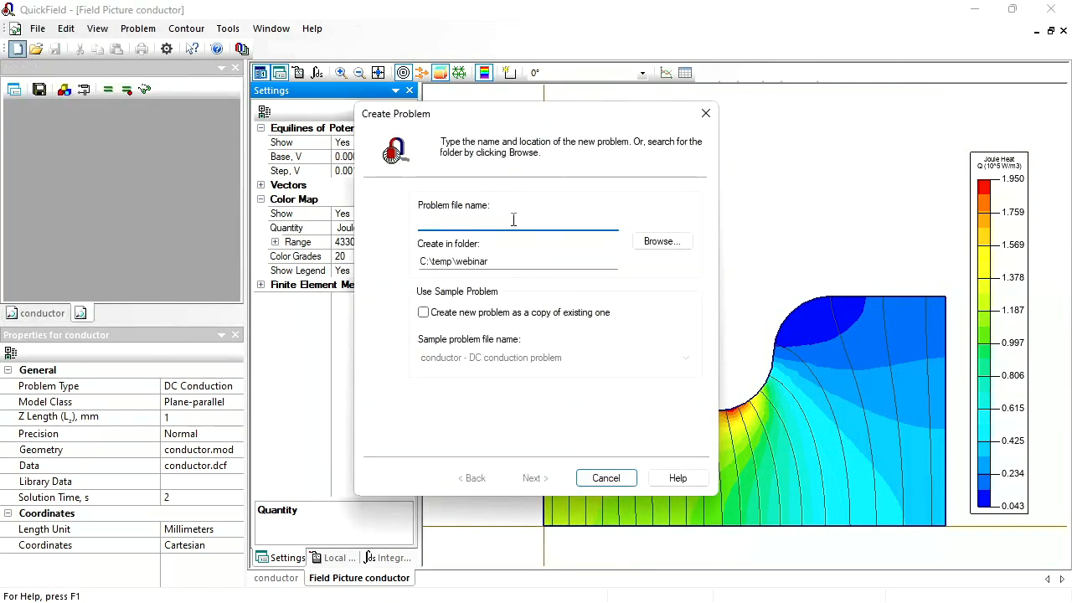
type("conductor_T")
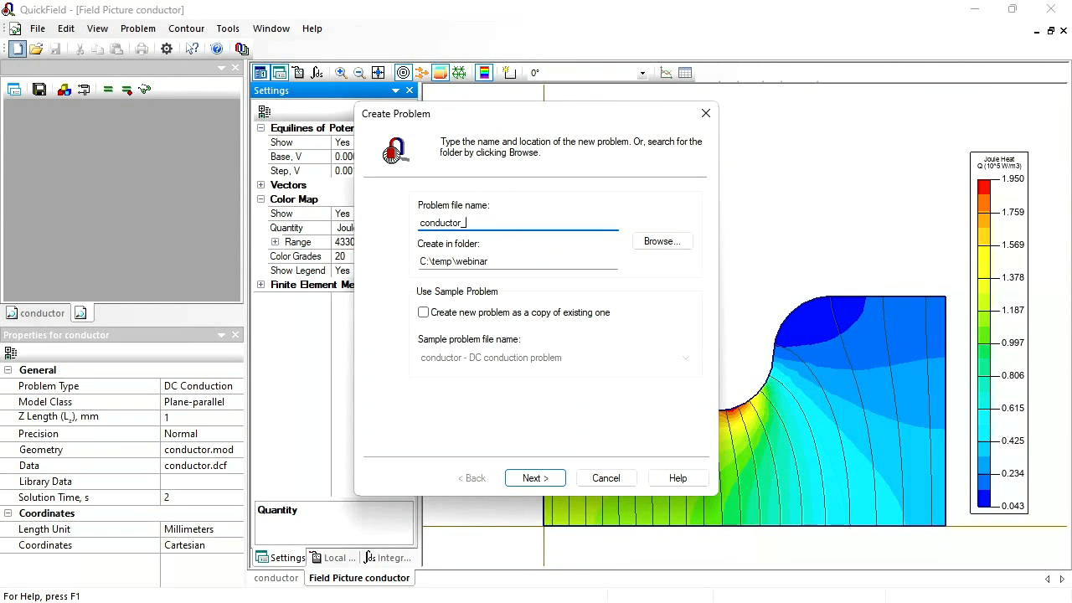
left_click(534, 484)
left_click(568, 208)
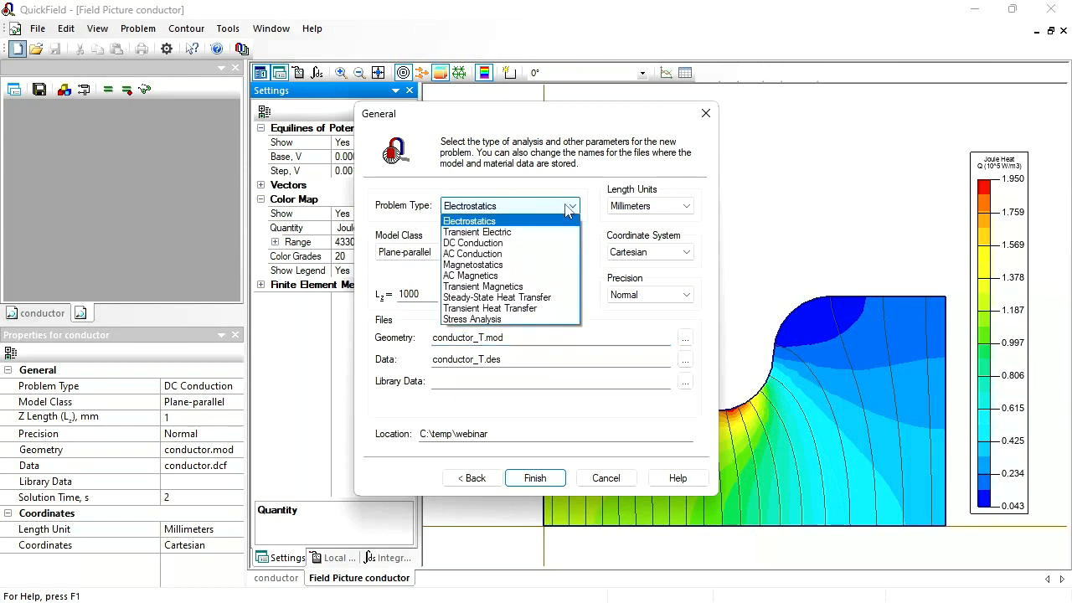
left_click(542, 298)
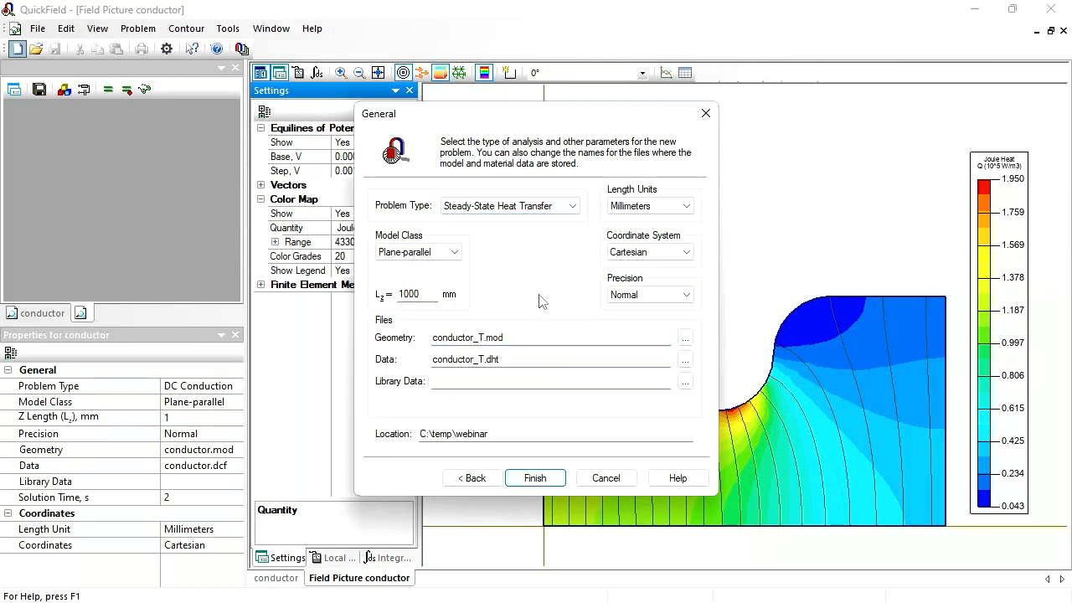
Give the new problem the 3D Extrusion model class and the existing conductor geometry file, and finish creating it
left_click(453, 257)
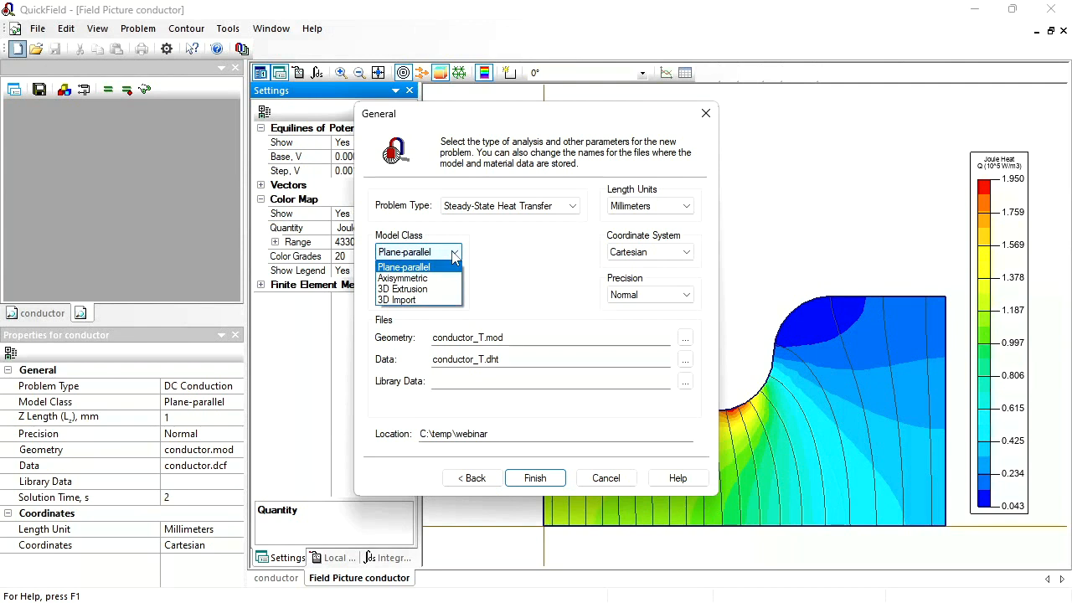
left_click(426, 294)
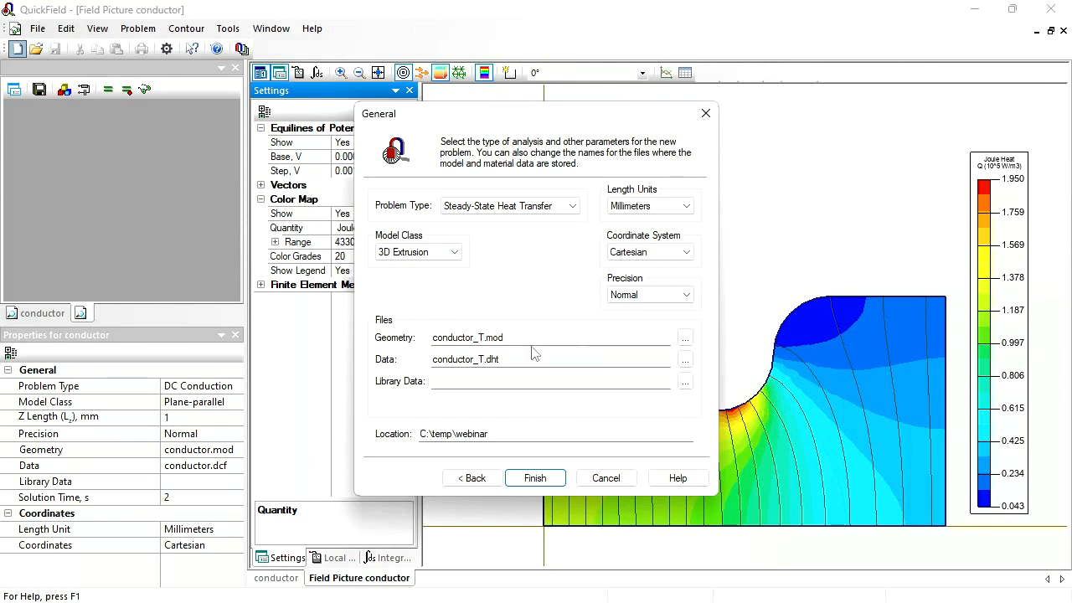
left_click(684, 339)
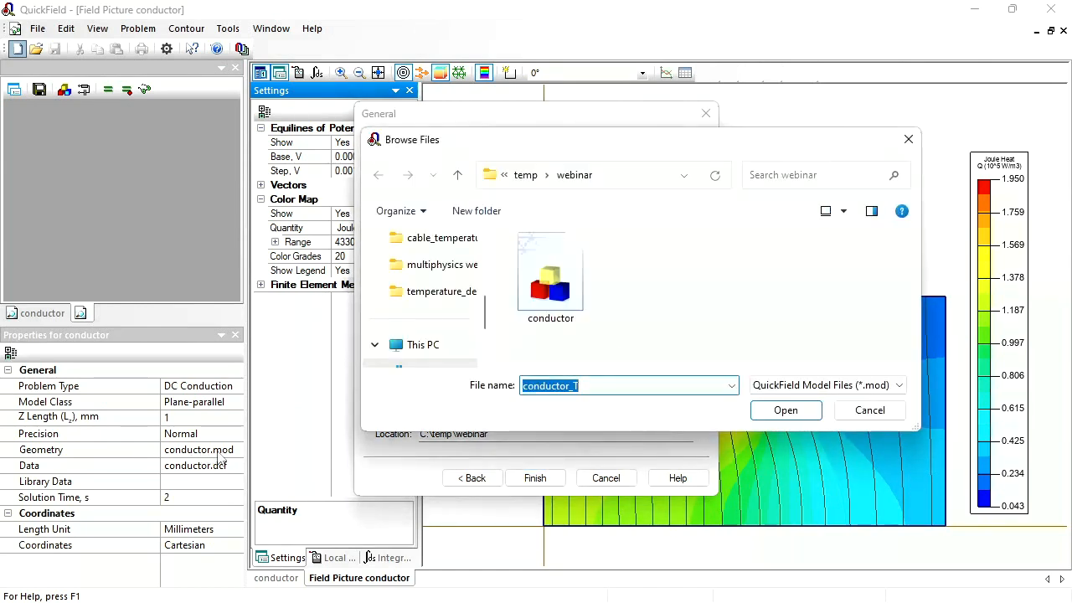
left_click(544, 303)
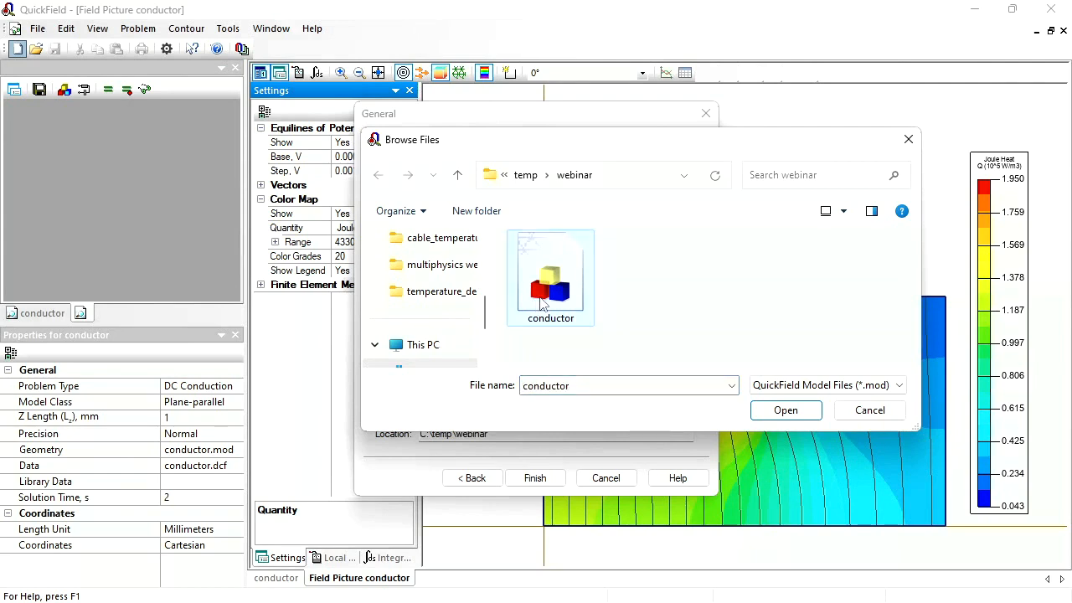
left_click(775, 417)
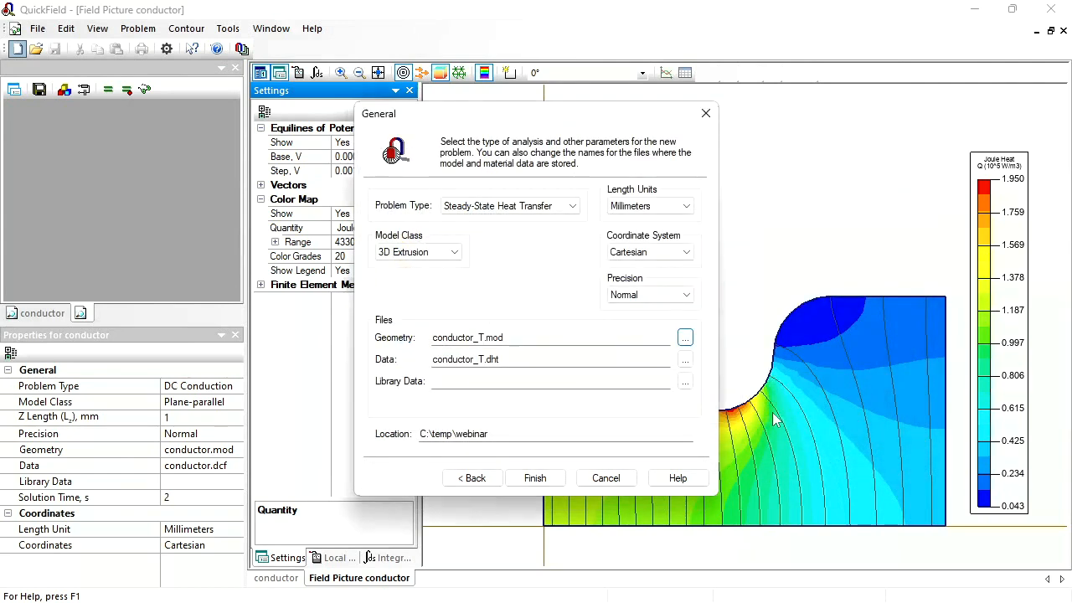
left_click(545, 479)
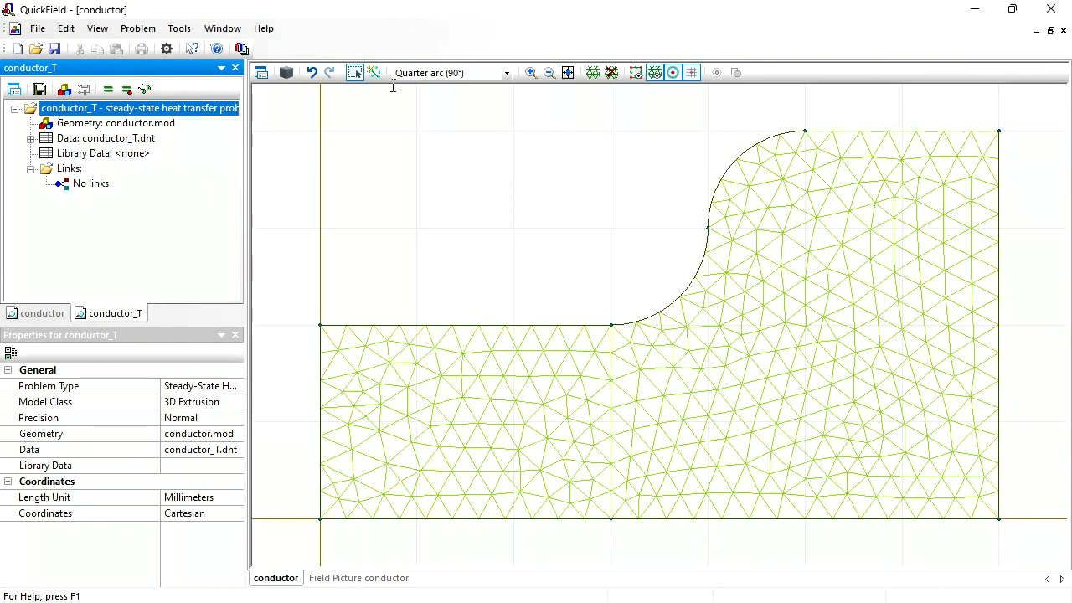
Set the upper extrusion level of the conductor block to 1 mm
left_click(436, 358)
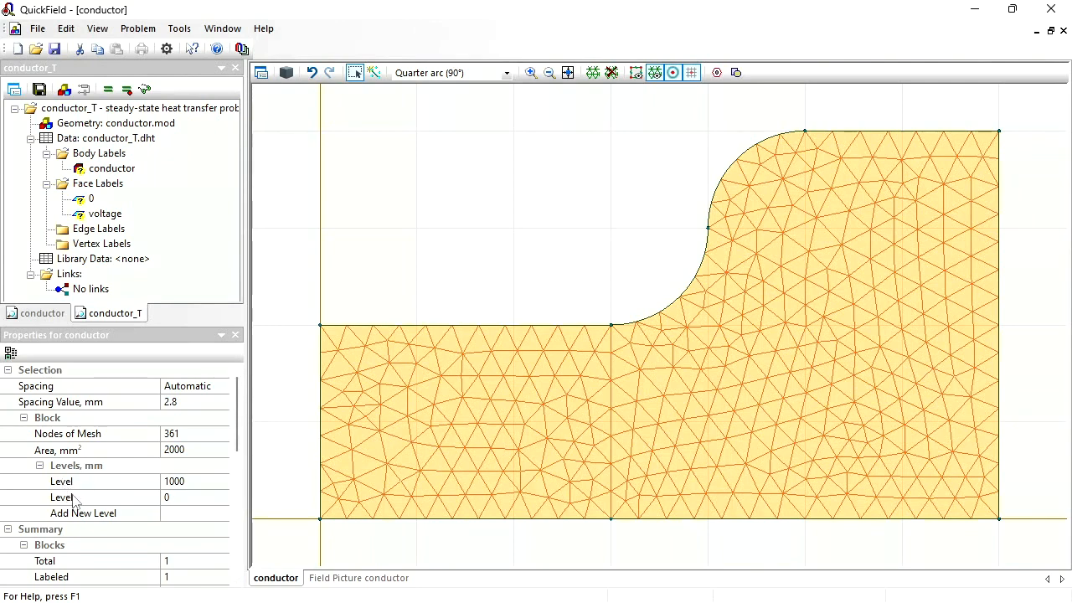
left_click(189, 483)
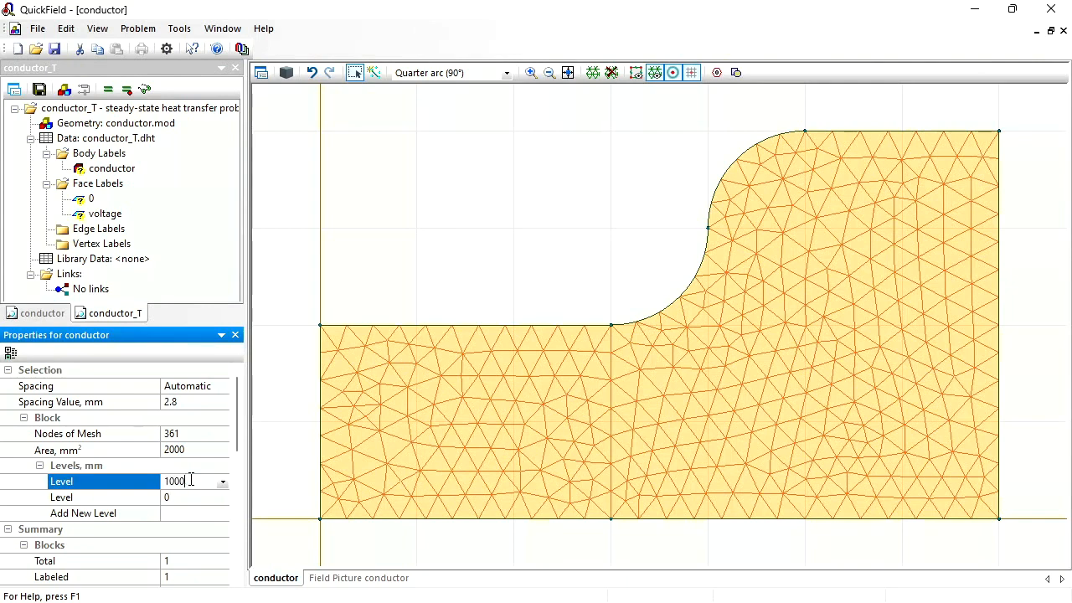
key("BackSpace")
key("BackSpace")
key("BackSpace")
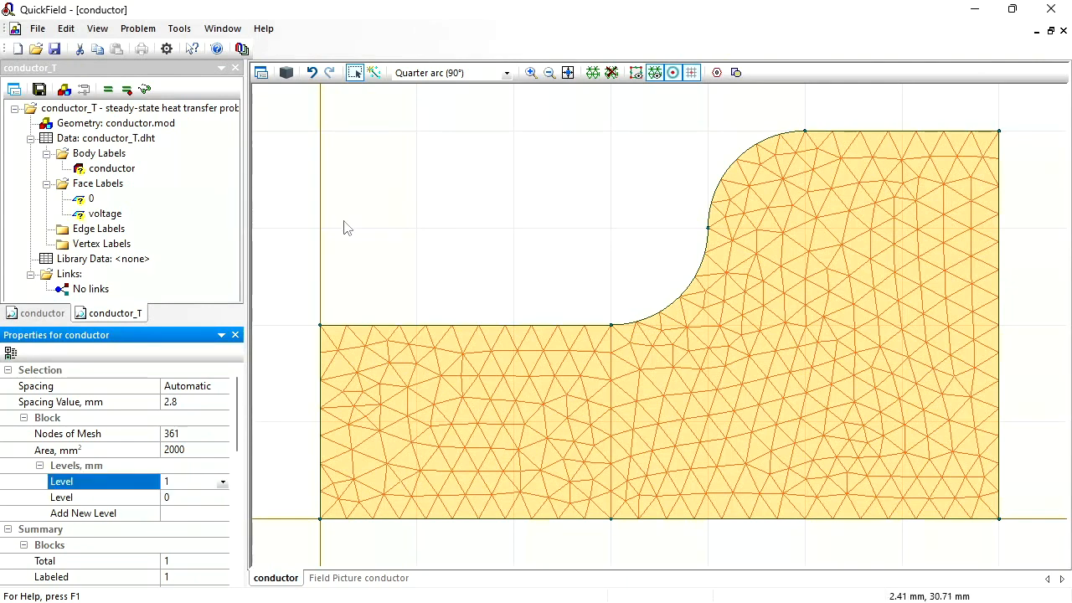
Display the extruded conductor in 3D and select its top face, followed by the whole body
left_click(287, 74)
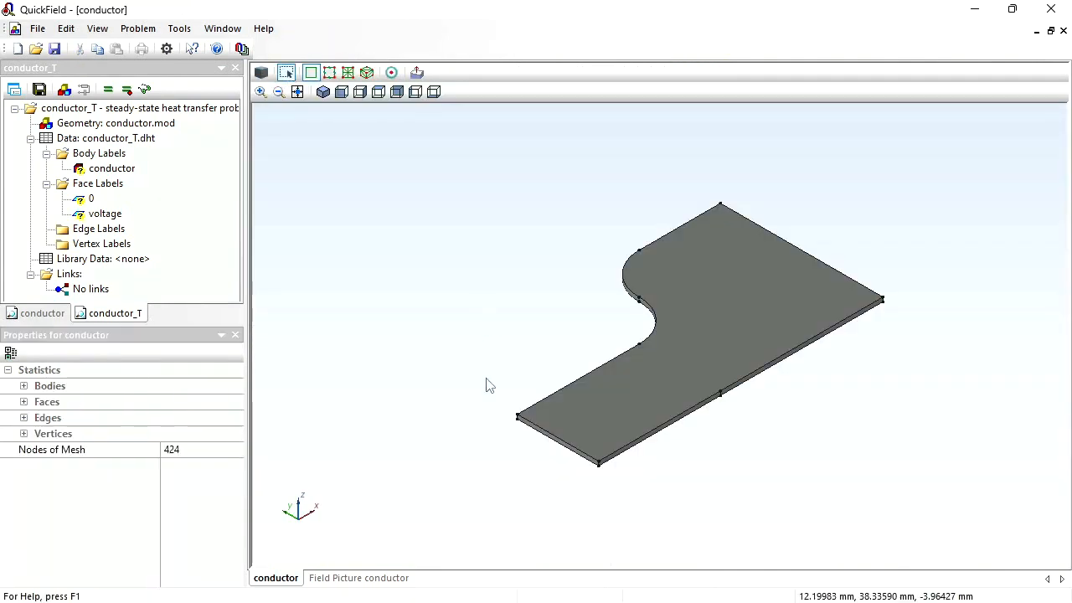
mouse_move(488, 386)
left_mouse_down()
mouse_move(461, 253)
mouse_move(448, 375)
left_mouse_up()
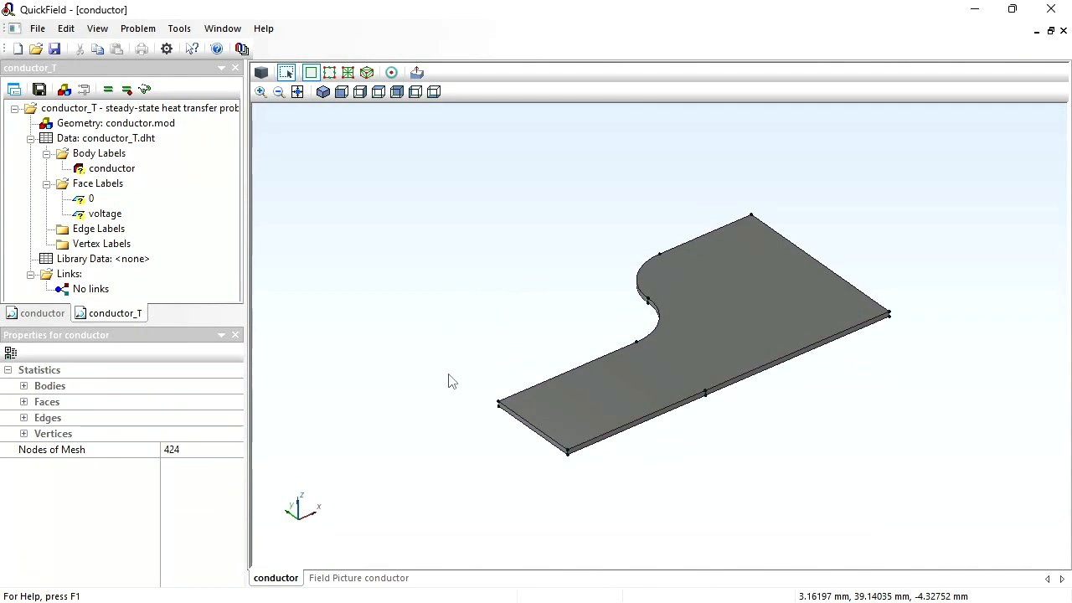
left_click(751, 307)
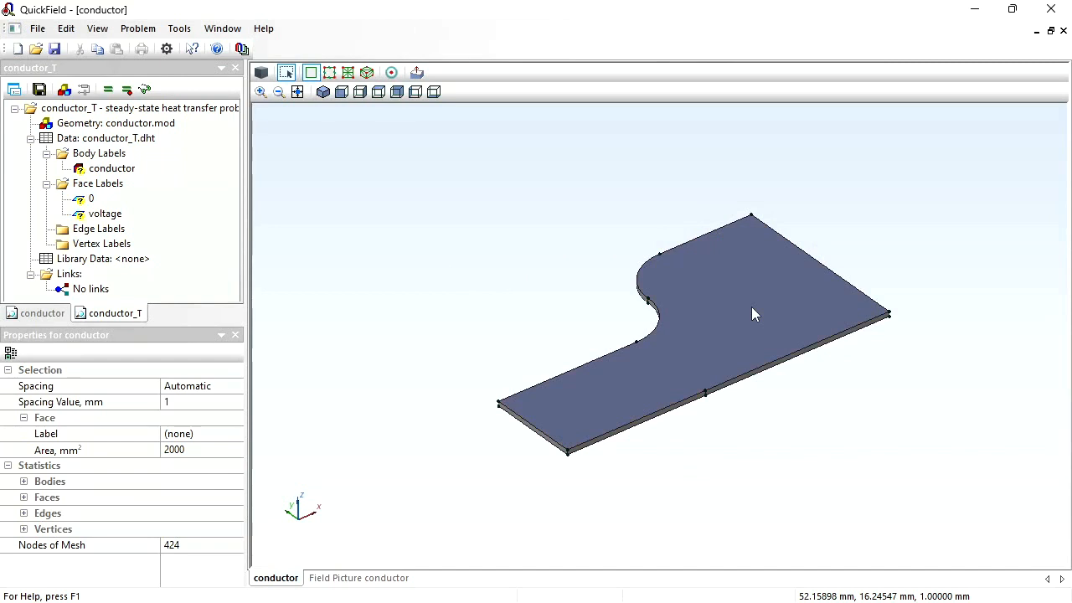
left_click_drag(751, 307, 713, 339)
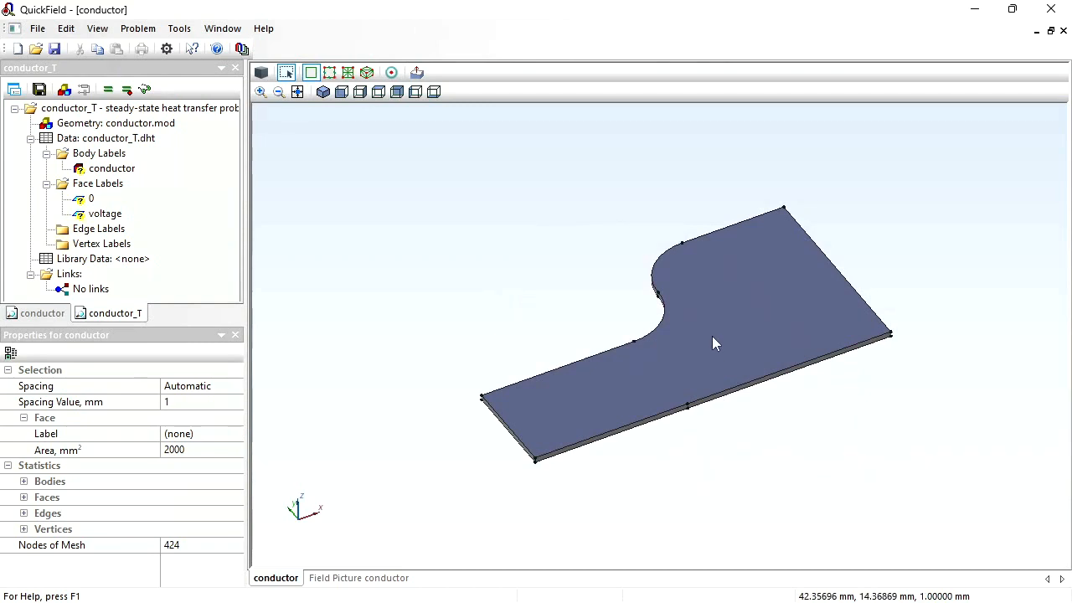
left_click(713, 343)
left_click_drag(749, 472, 771, 462)
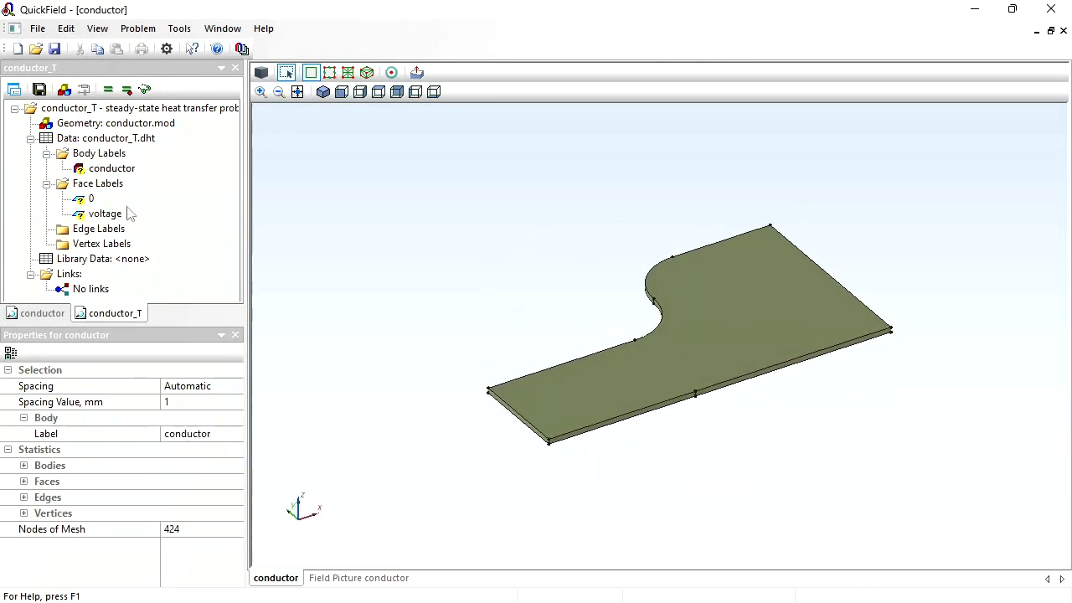
Set the thermal conductivity of the body label conductor to 50 W/K·m
double_click(112, 168)
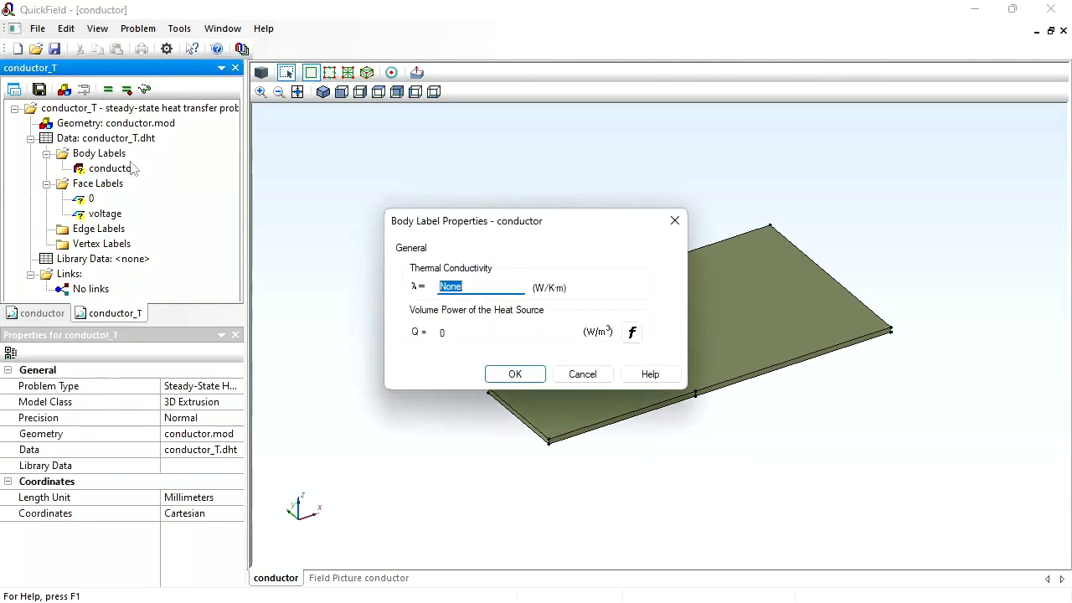
type("50")
left_click(522, 376)
left_click_drag(685, 503, 567, 526)
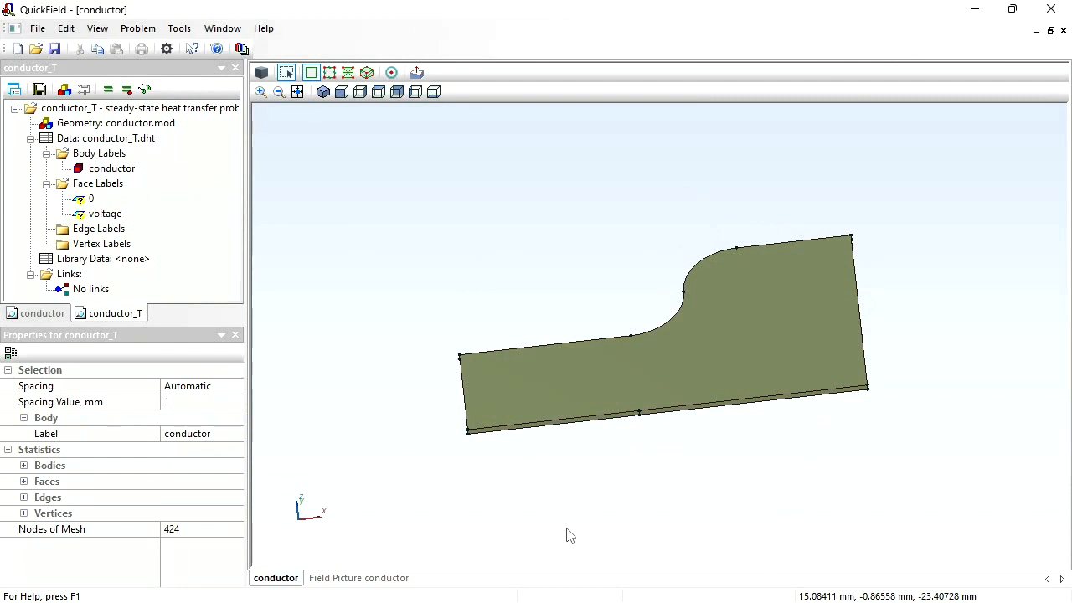
Select the conductor's two large flat faces, and extend the selection to the whole body with all its faces
left_click_drag(402, 411, 460, 398)
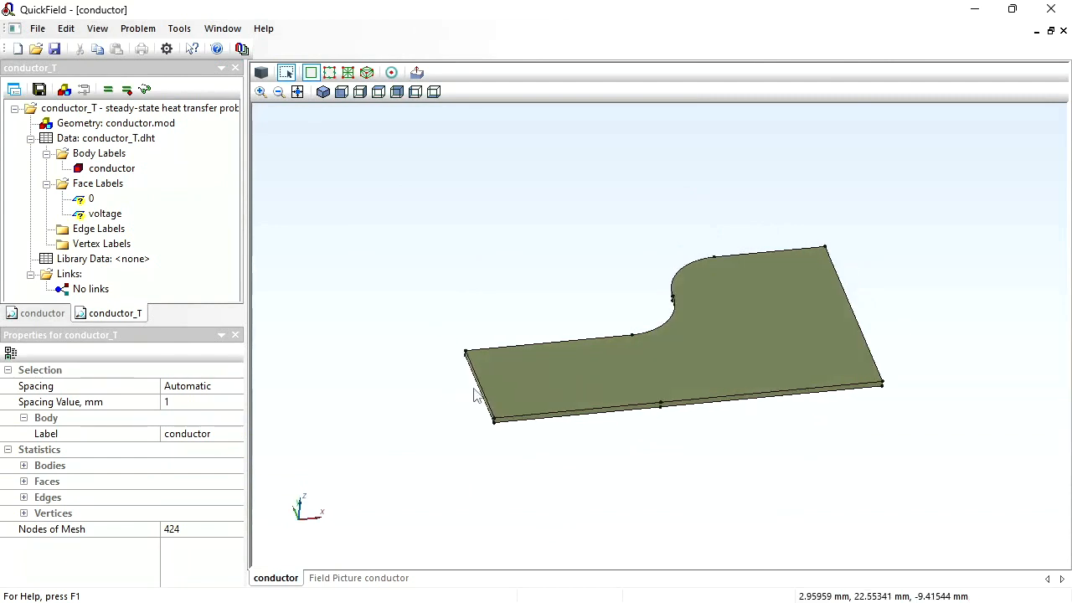
left_click_drag(677, 460, 680, 312)
left_click(711, 334)
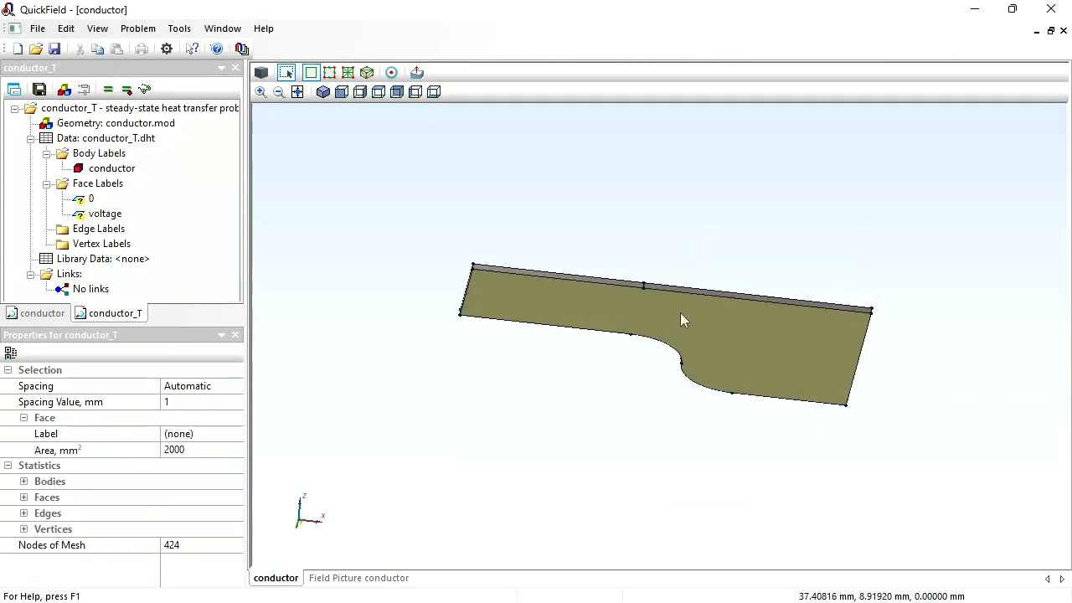
left_click(680, 313, "ctrl")
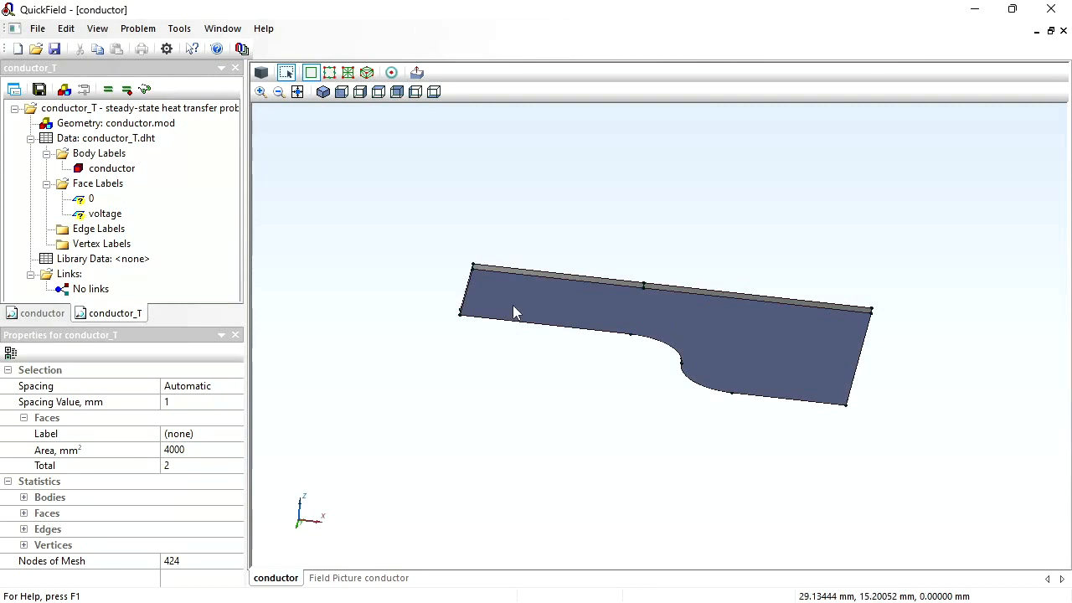
left_click_drag(384, 205, 951, 453)
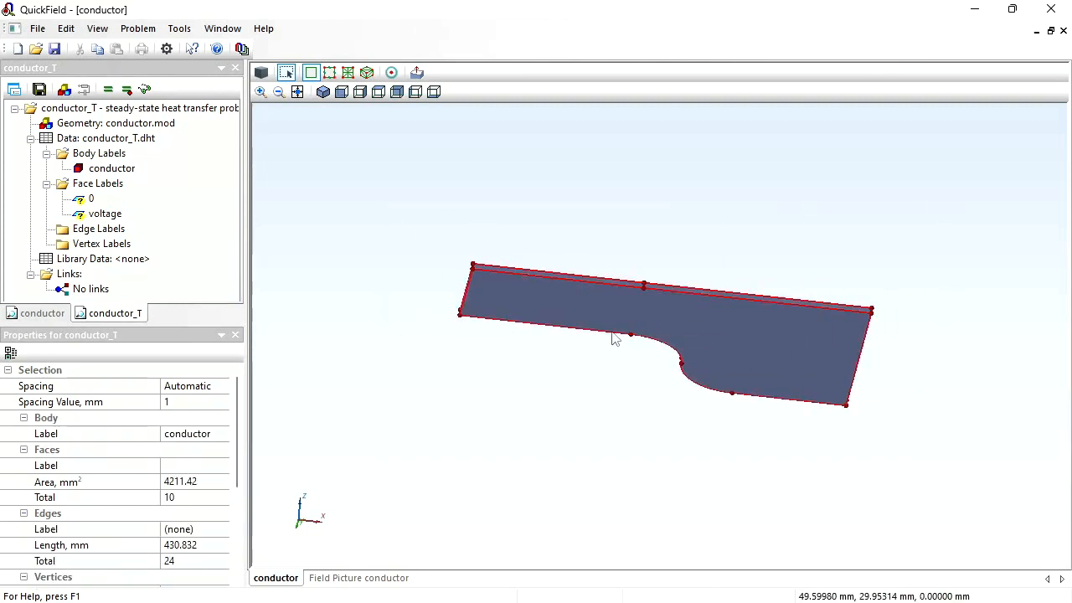
Exclude the two narrow end faces of the conductor from the current selection
left_click_drag(615, 338, 642, 359)
scroll(641, 362, "up", 3)
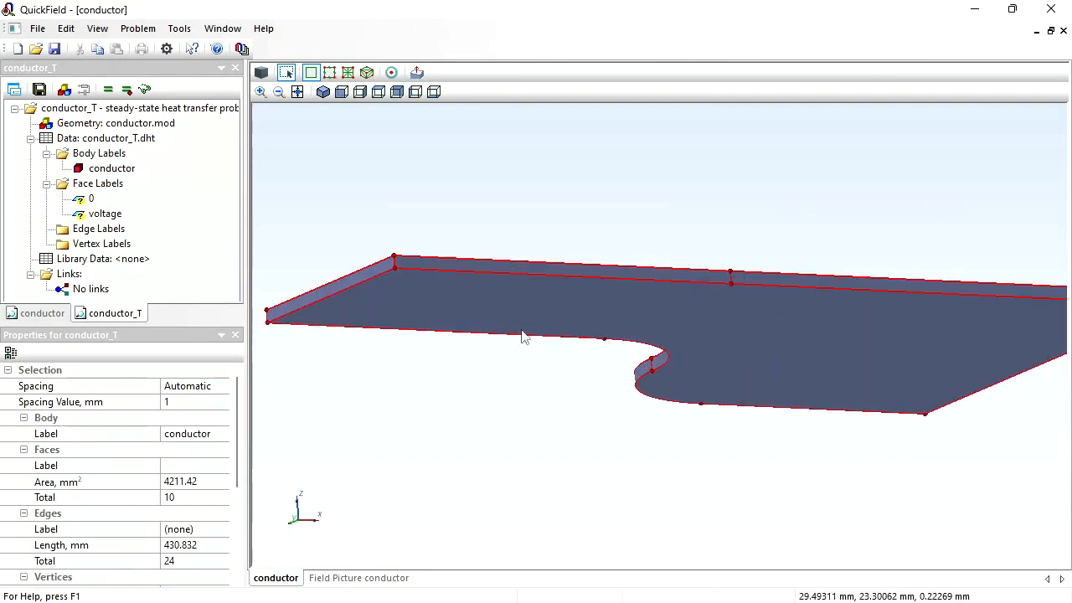
left_click(333, 293, "ctrl")
left_click_drag(813, 488, 586, 436)
left_click(799, 314, "ctrl")
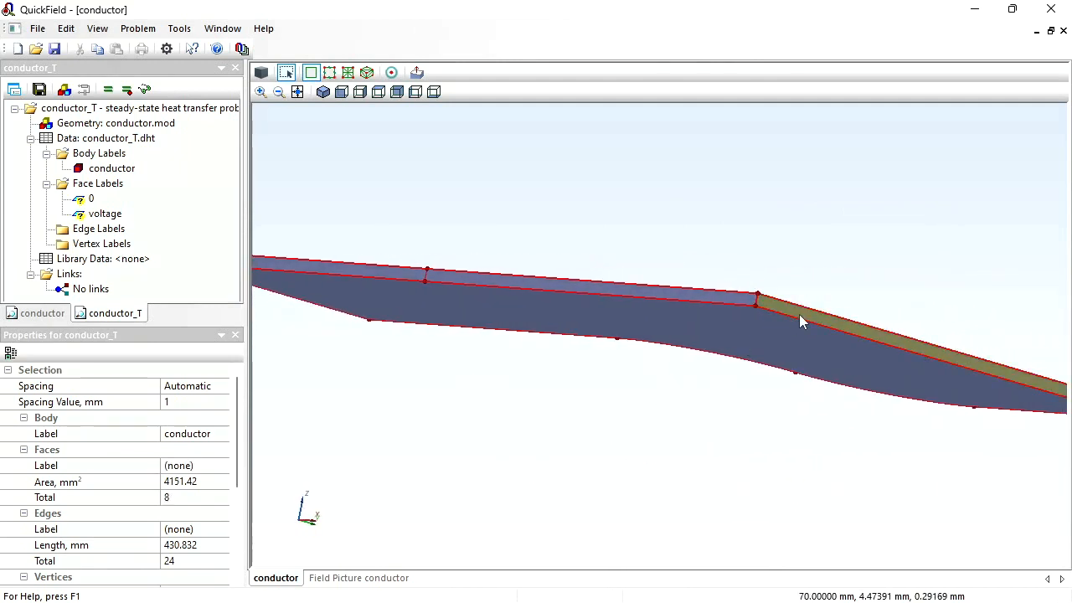
Assign the face label convection to all the selected conductor faces
left_click_drag(679, 400, 658, 513)
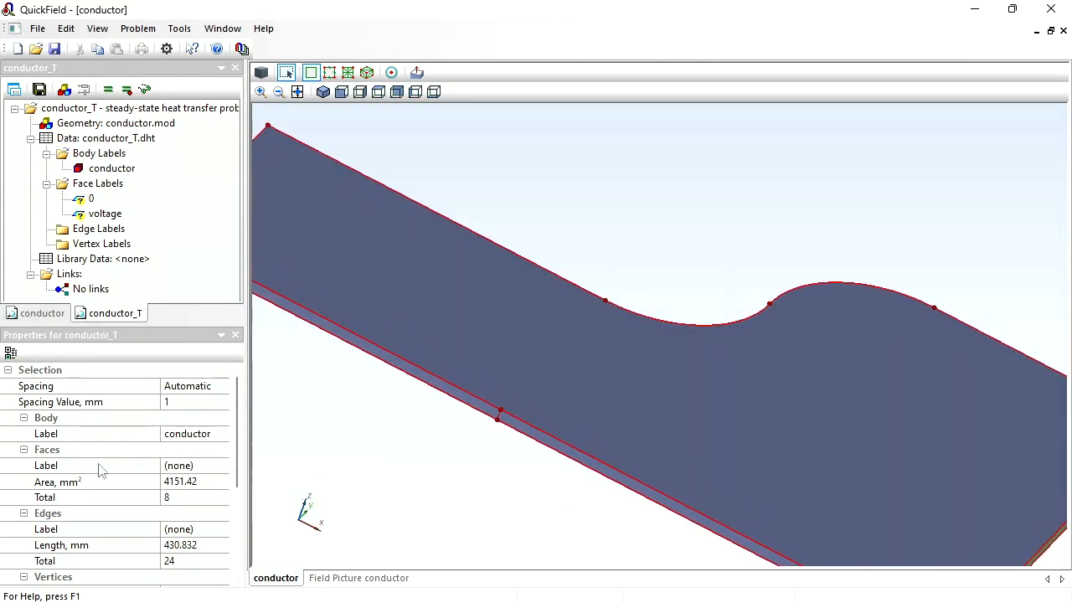
left_click(210, 472)
type("convection")
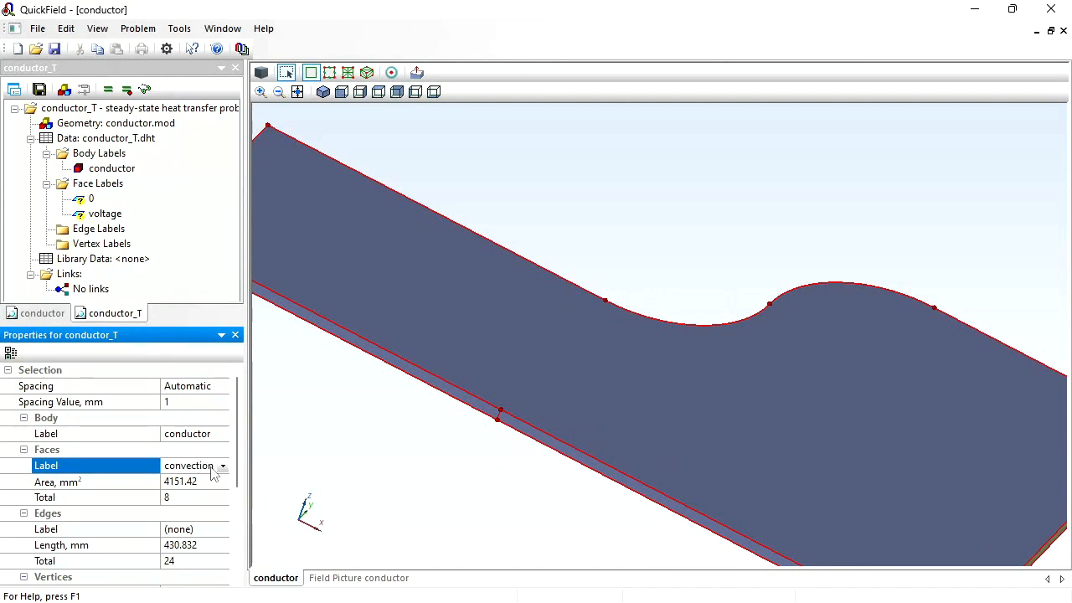
key("Return")
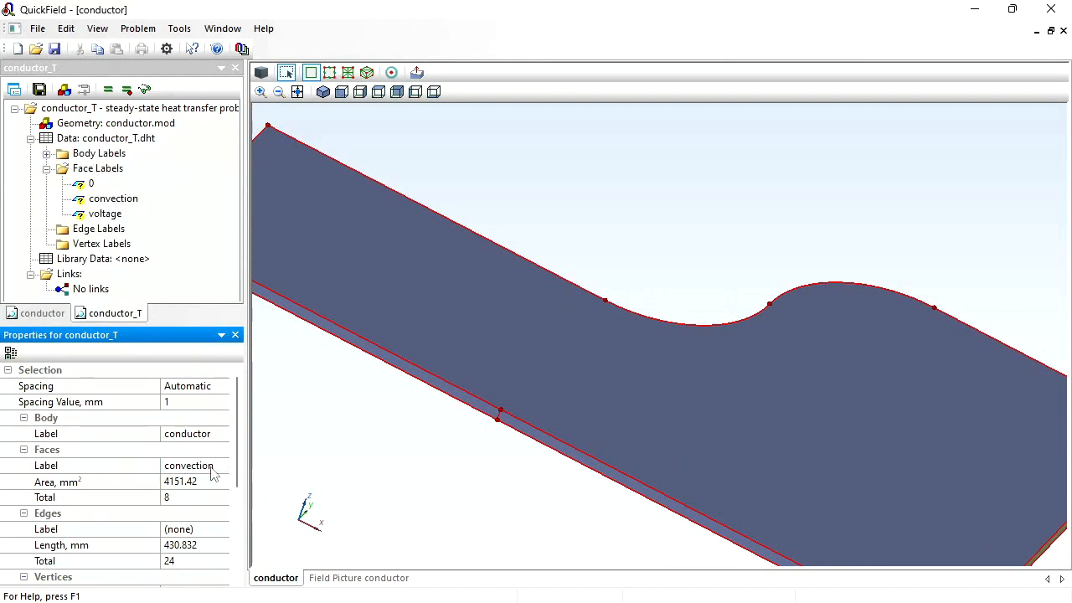
Give the face label convection a convection boundary condition with a heat transfer coefficient α of 10 W/K·m²
left_click(107, 201)
double_click(107, 205)
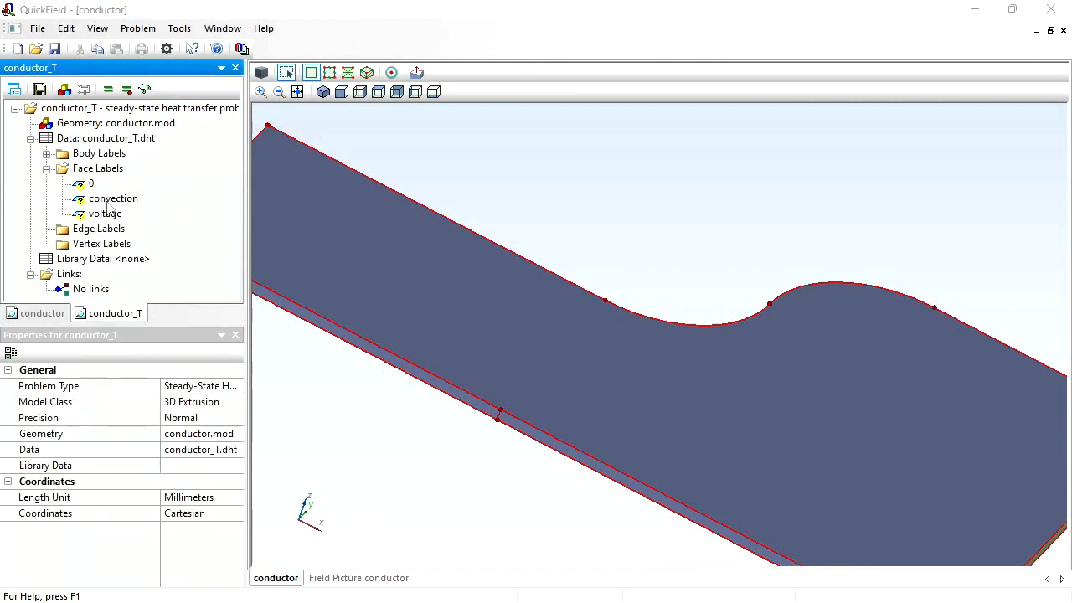
left_click(400, 265)
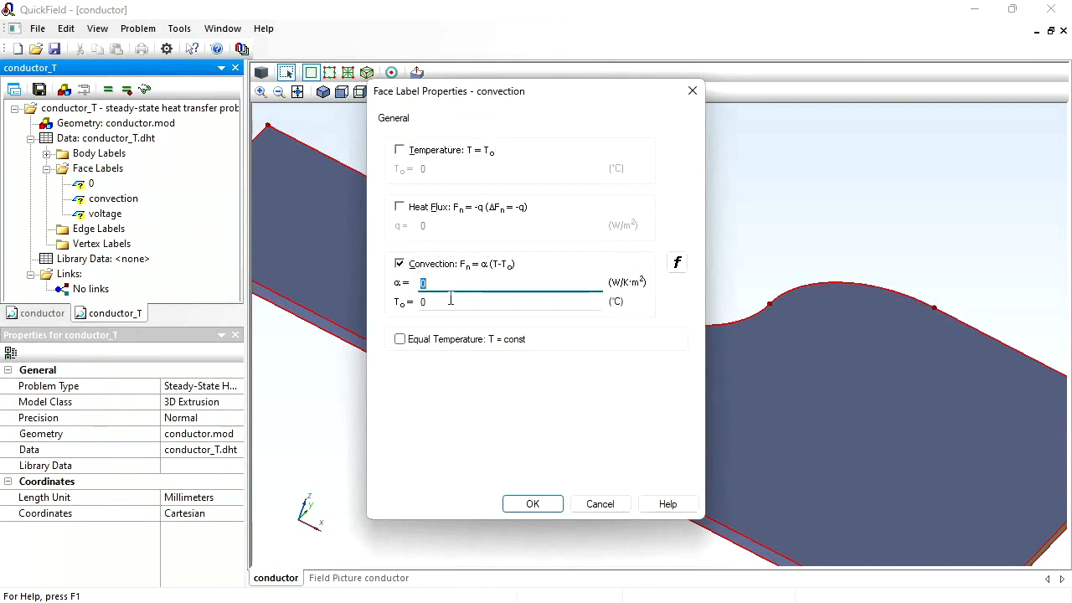
left_click(450, 302)
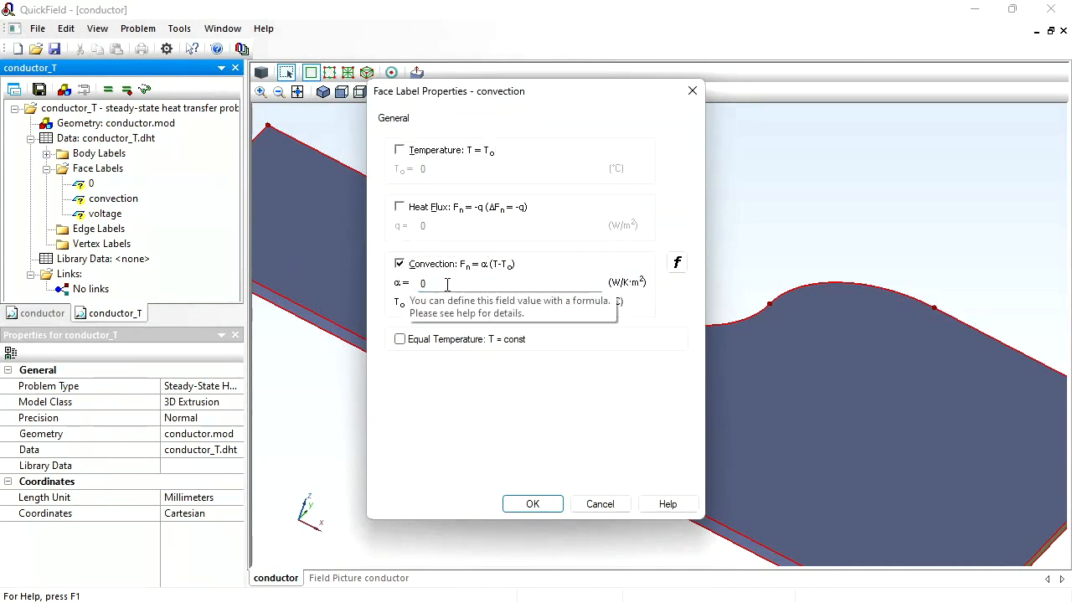
key("shift+Tab")
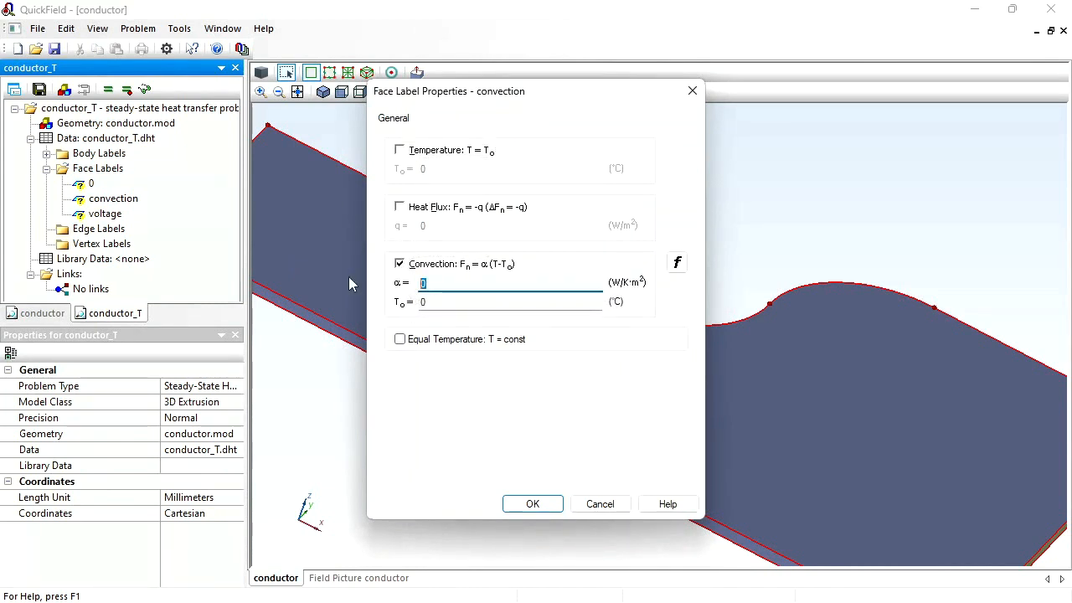
type("10")
key("Return")
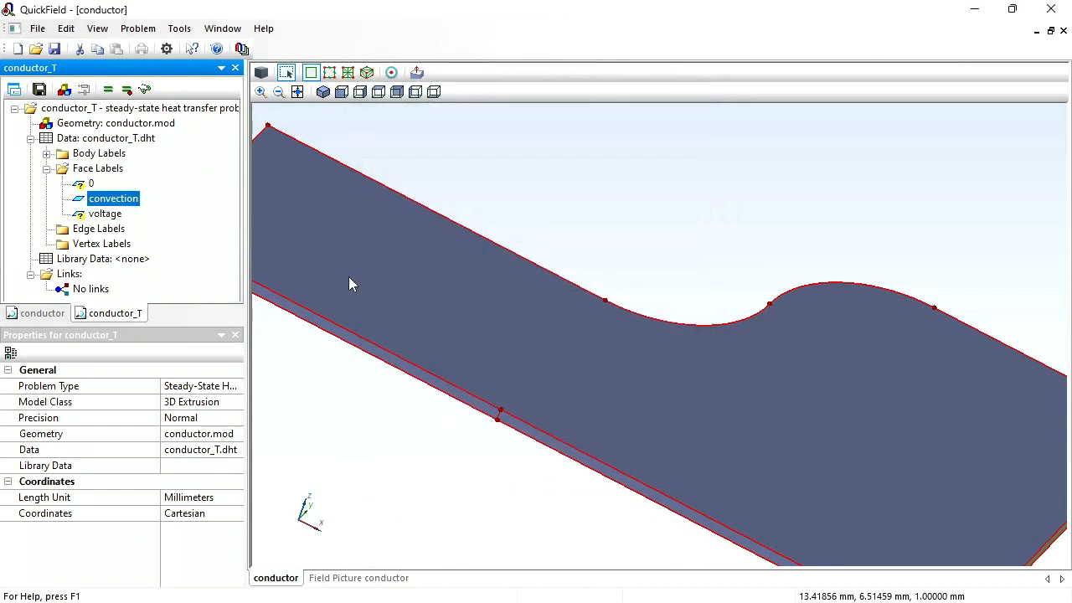
Accept the default properties, with no boundary condition enabled, for the face labels 0 and voltage
left_click(87, 185)
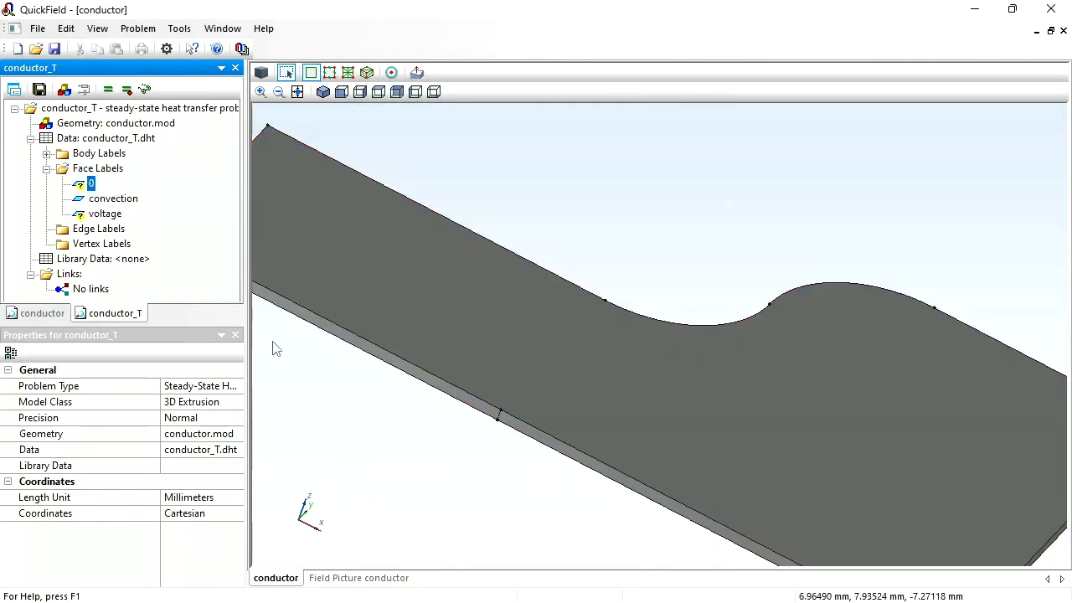
left_click_drag(349, 371, 425, 378)
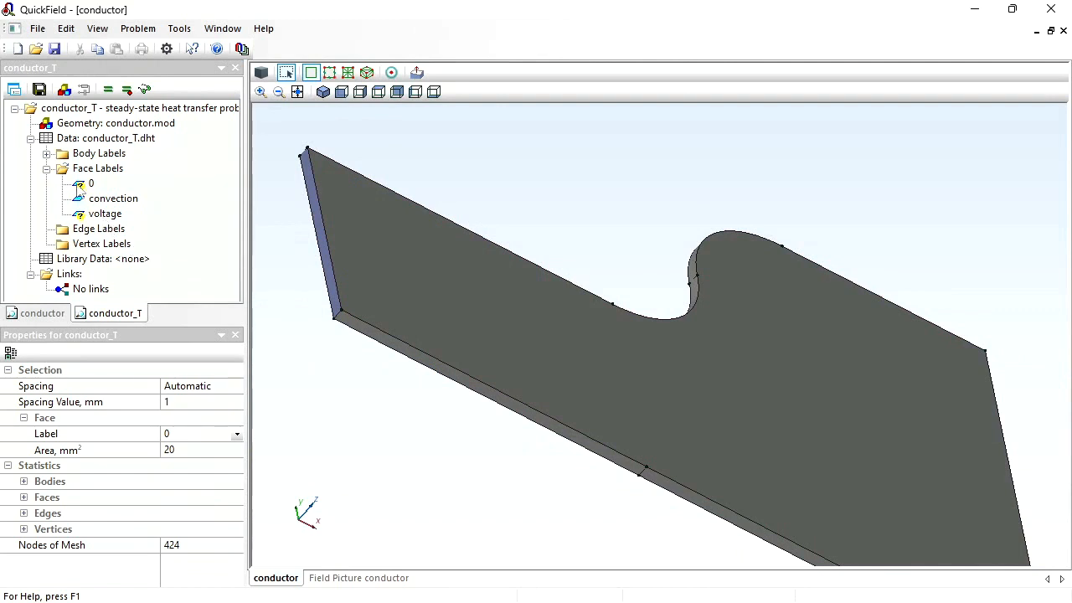
double_click(80, 184)
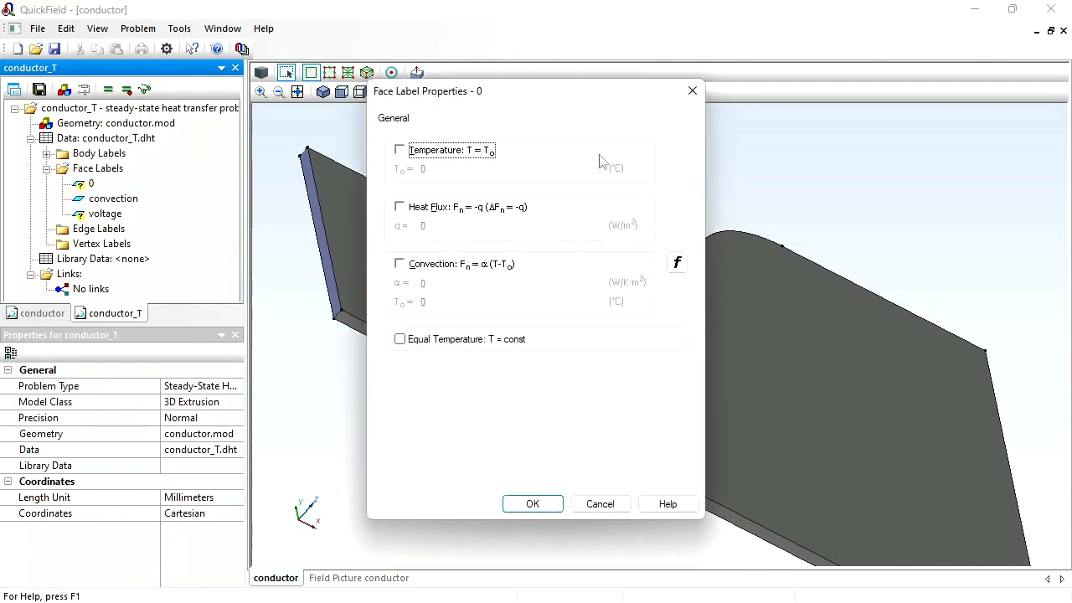
left_click(531, 504)
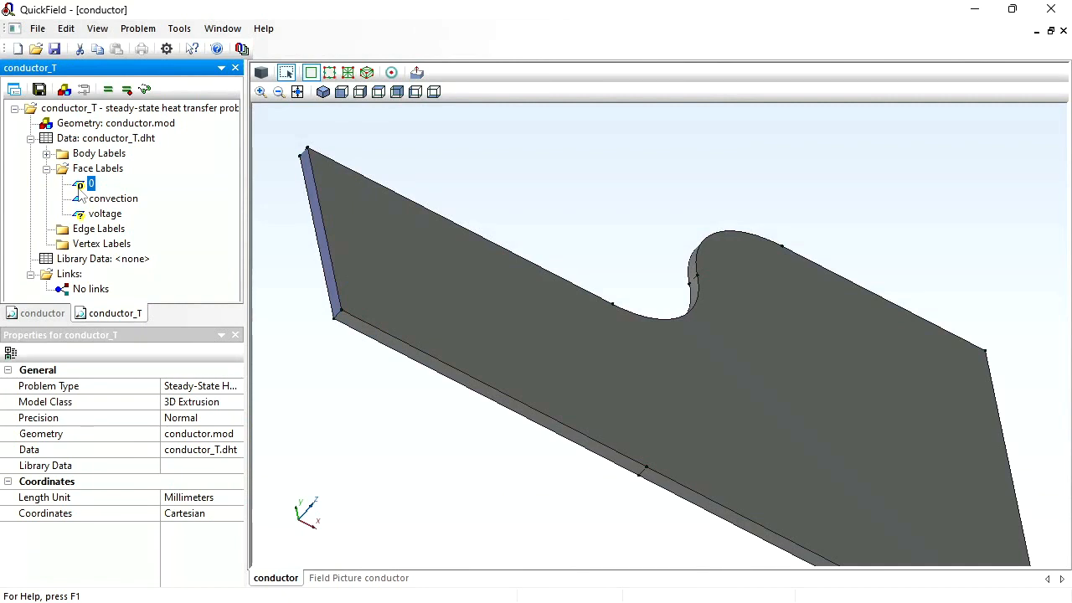
double_click(100, 217)
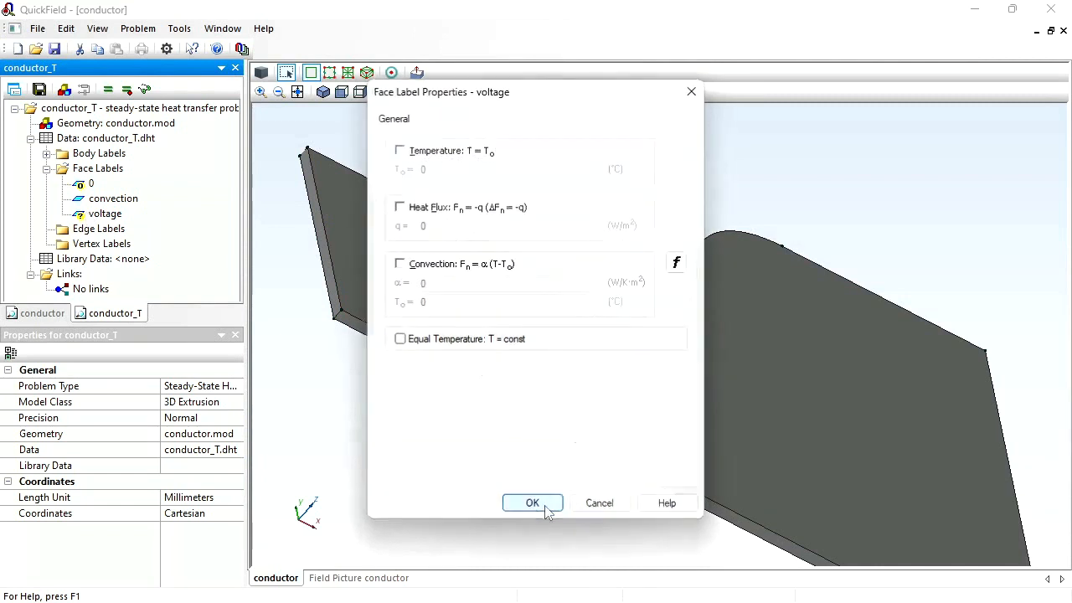
left_click(545, 506)
Check the heat source setting in the properties of the body label conductor, leaving them without changes
left_click(46, 154)
key("Up")
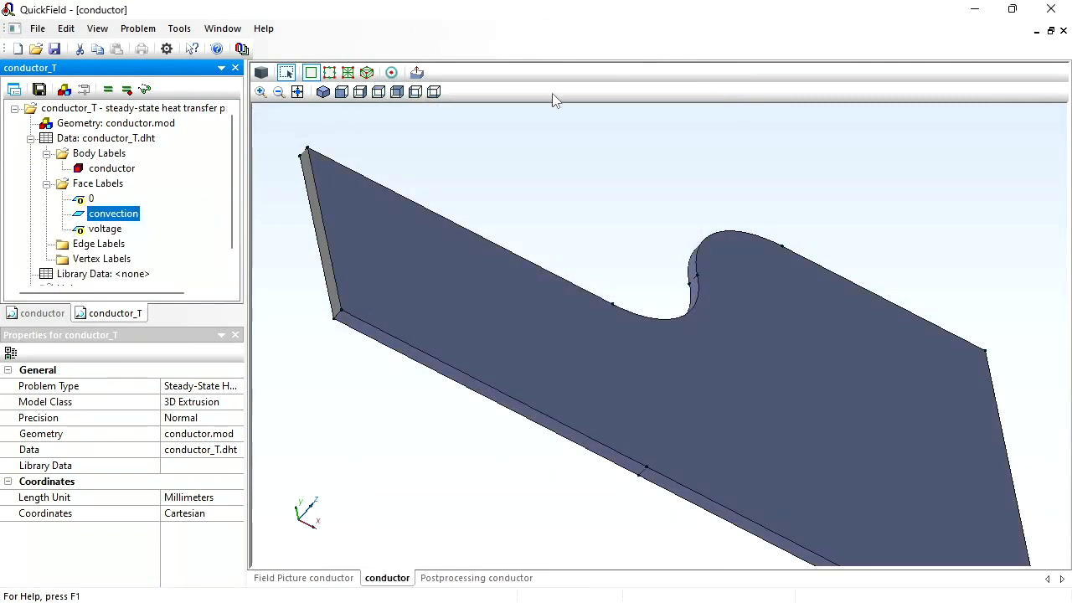
double_click(99, 170)
key("Tab")
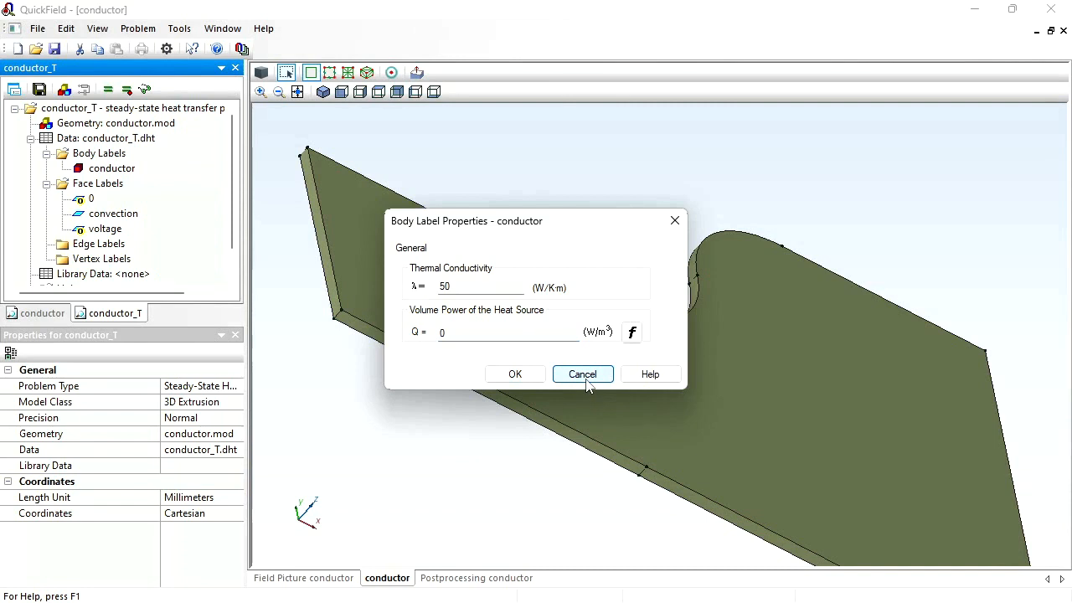
left_click(583, 377)
In the DC conduction results, select the conductor block as the contour and calculate its Joule heat in a volume and its volume
left_click(455, 577)
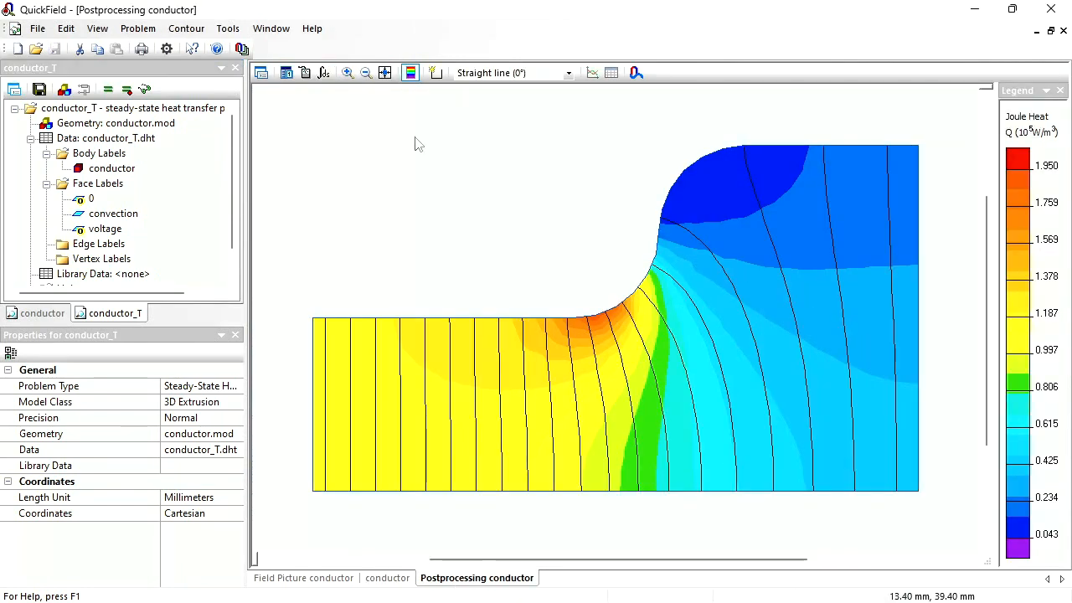
left_click(435, 73)
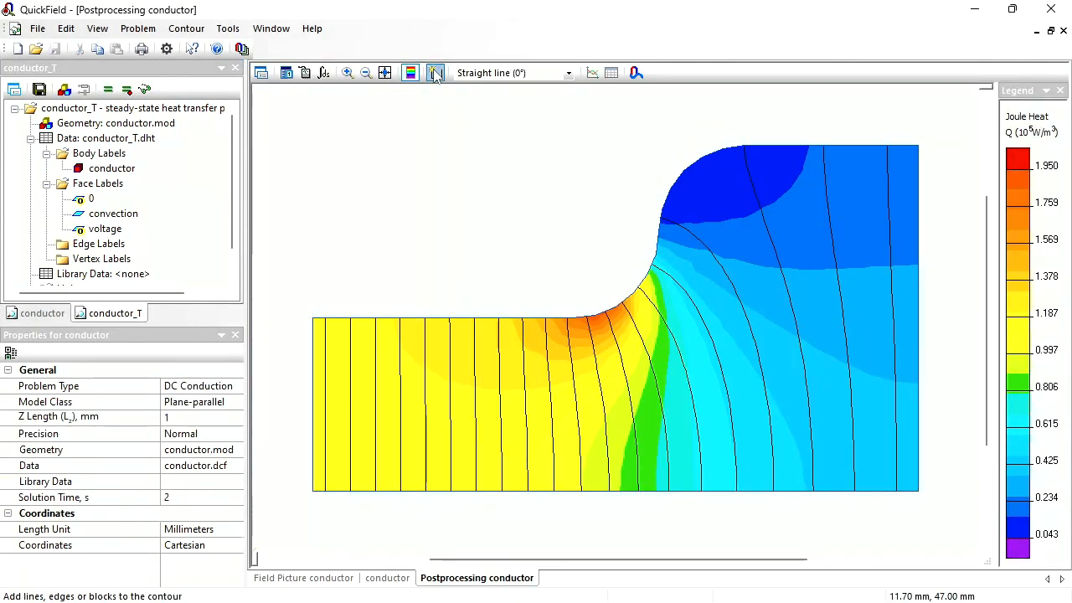
left_click(324, 74)
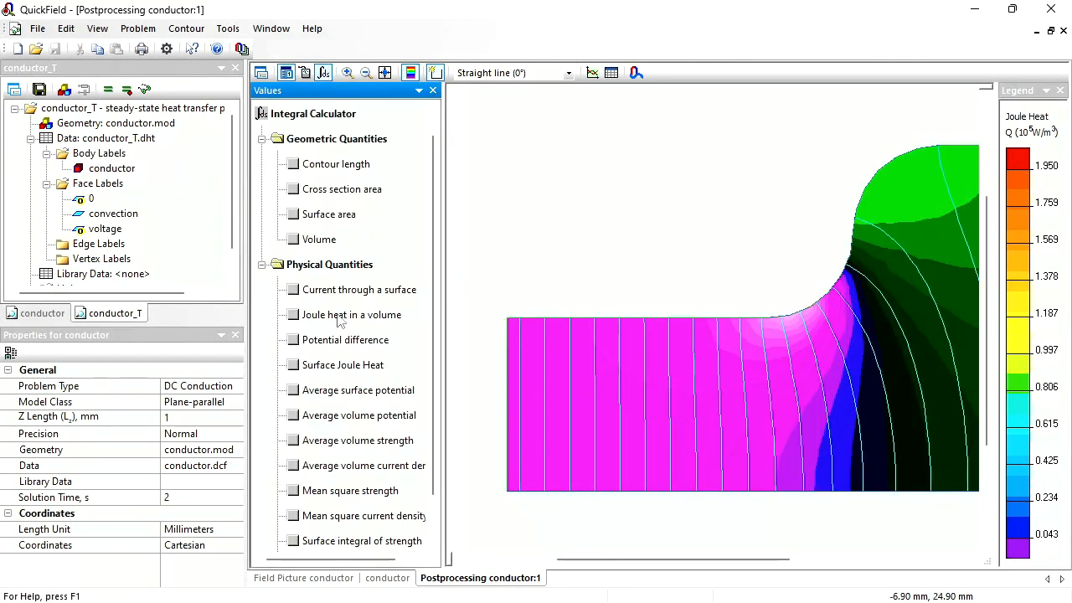
left_click(294, 315)
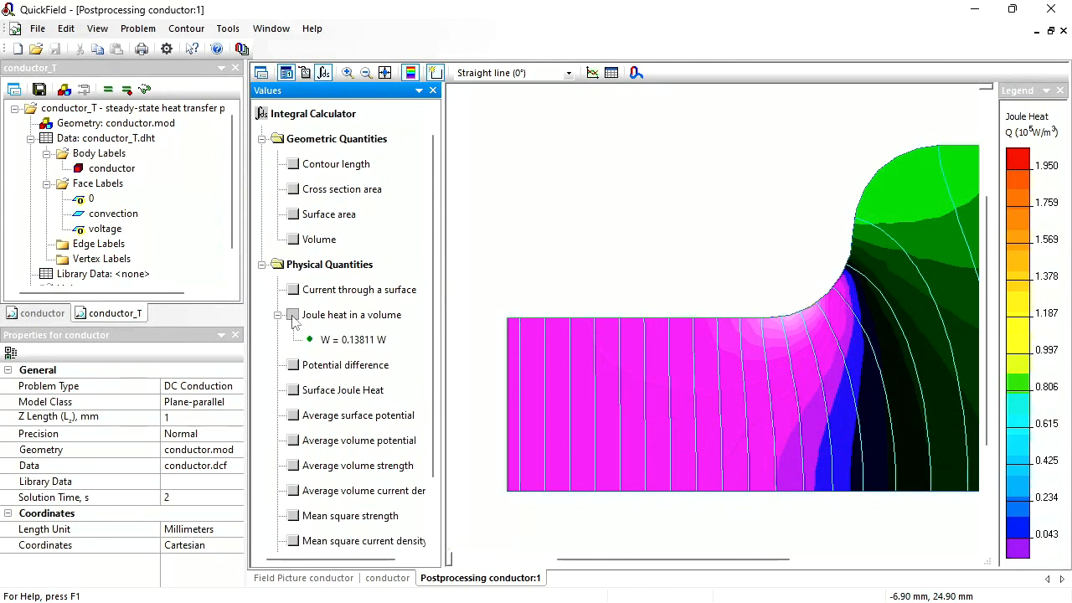
left_click(350, 340)
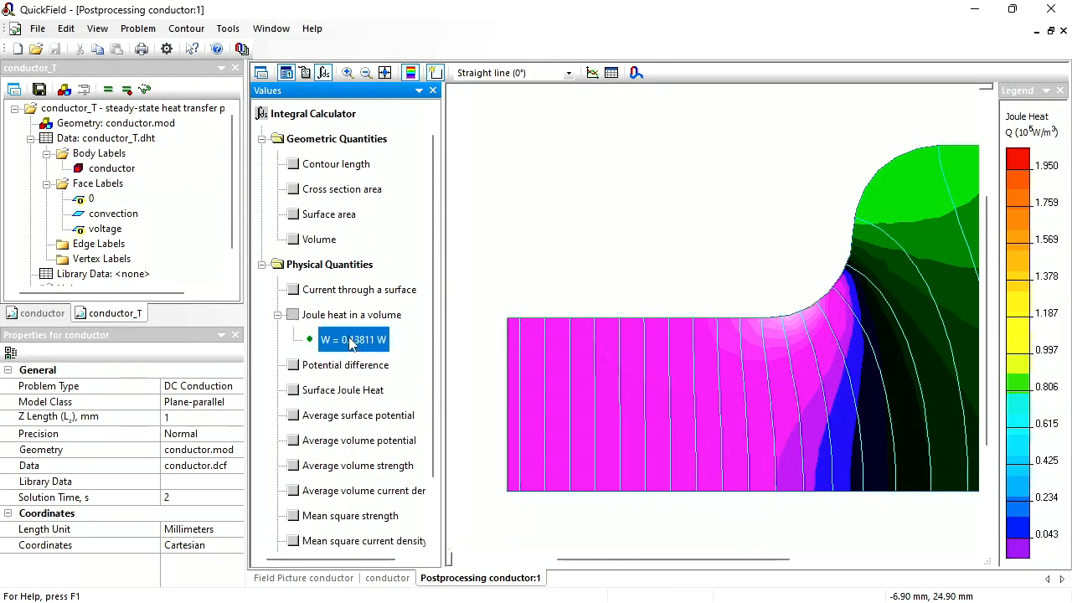
left_click(293, 239)
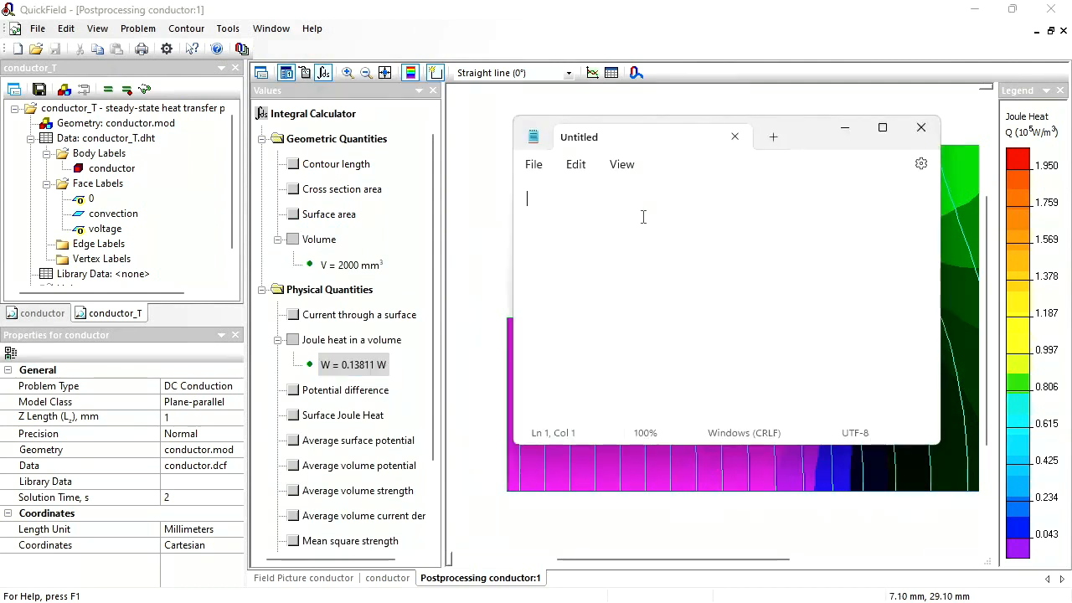
Copy the Joule heat 0.13811 W and the volume 2000 mm3 into a Notepad document, separated by a slash
type("W\t0.13811 W")
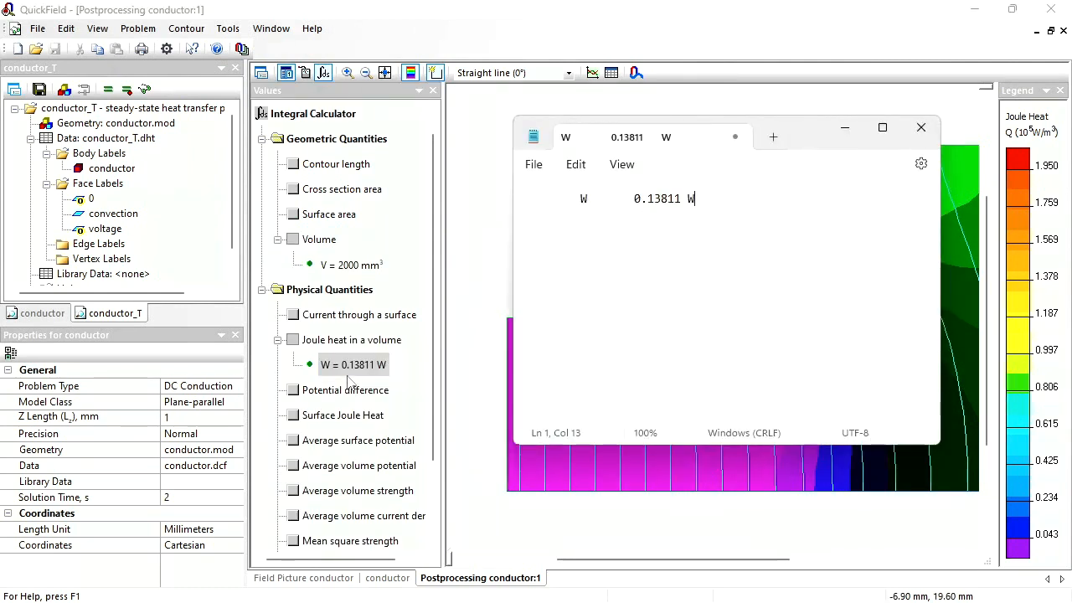
left_click(357, 268)
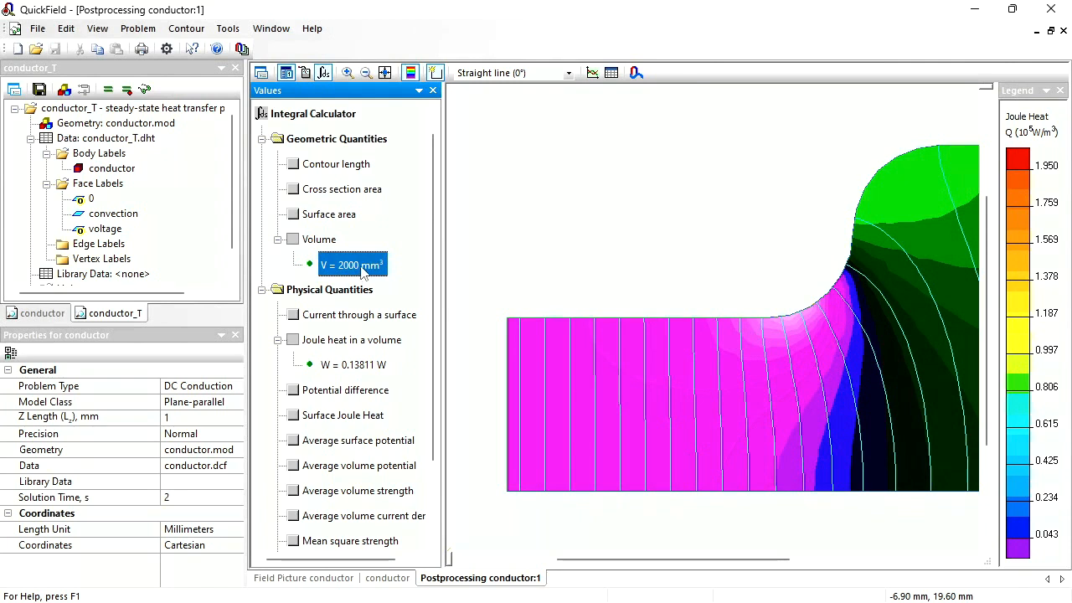
key("alt+Tab")
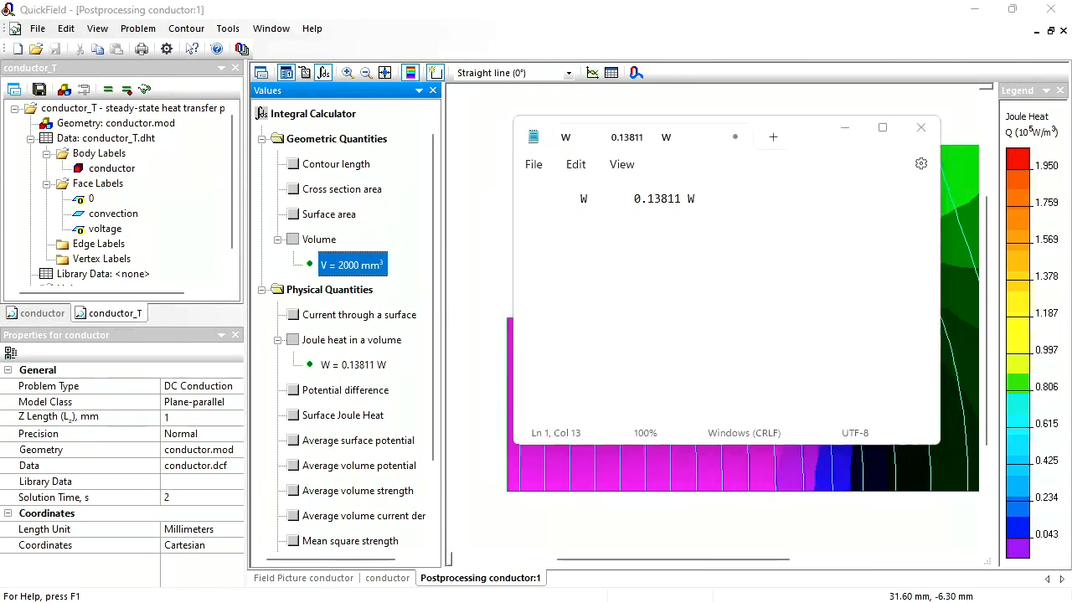
left_click(816, 165)
type("V\t2000\tmm3")
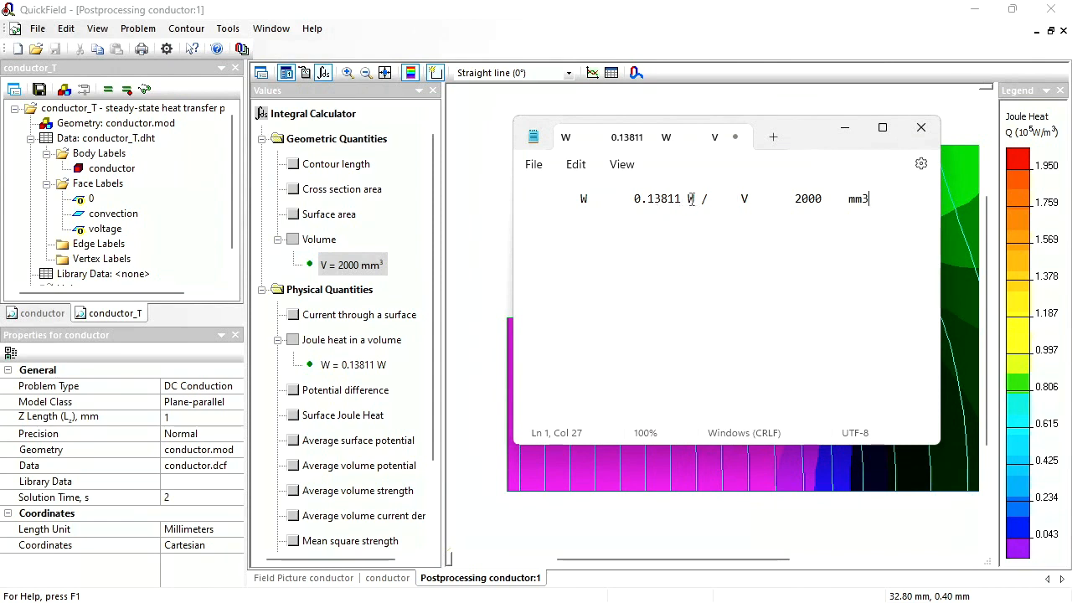
Reduce the note to the expression 0.13811/ 2000e-9 by removing the text between the numbers and adding the exponent, and copy the expression
left_click_drag(682, 199, 794, 199)
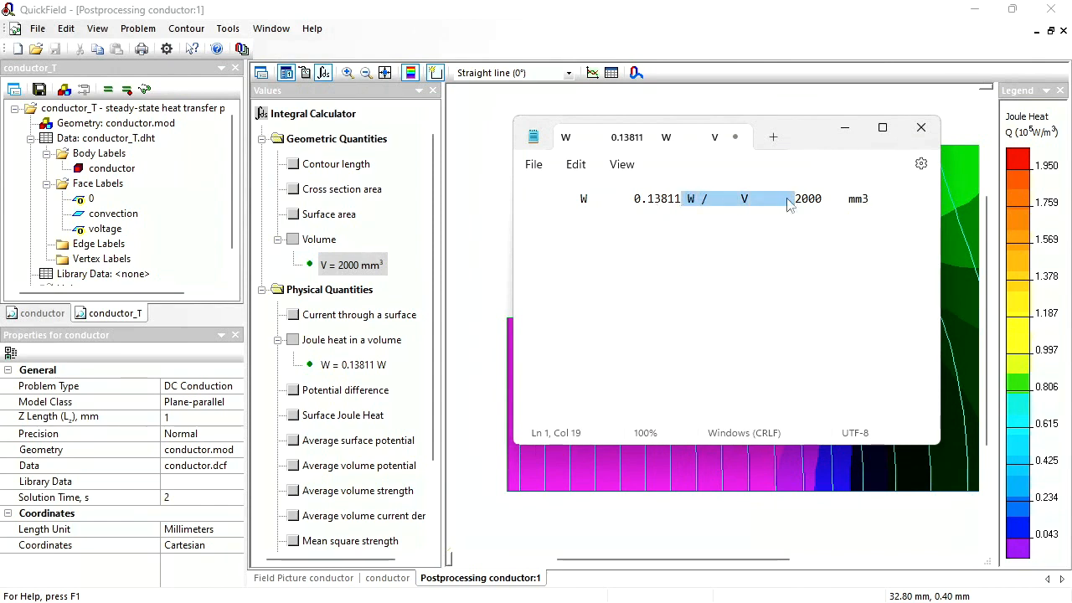
key("BackSpace")
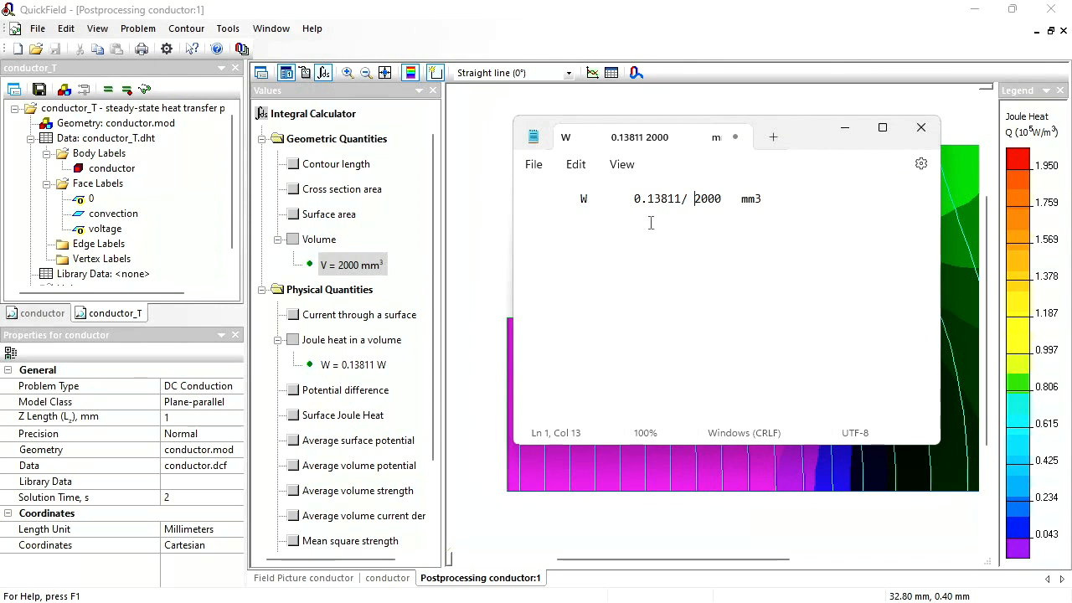
left_click(726, 199)
type("e-9")
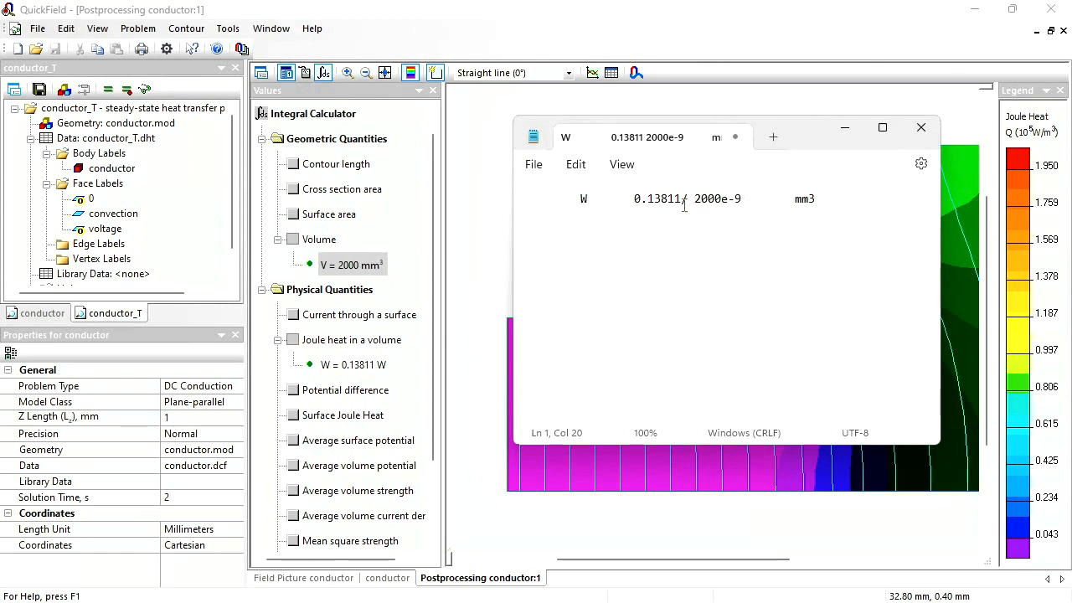
left_click_drag(635, 198, 749, 198)
key("ctrl+c")
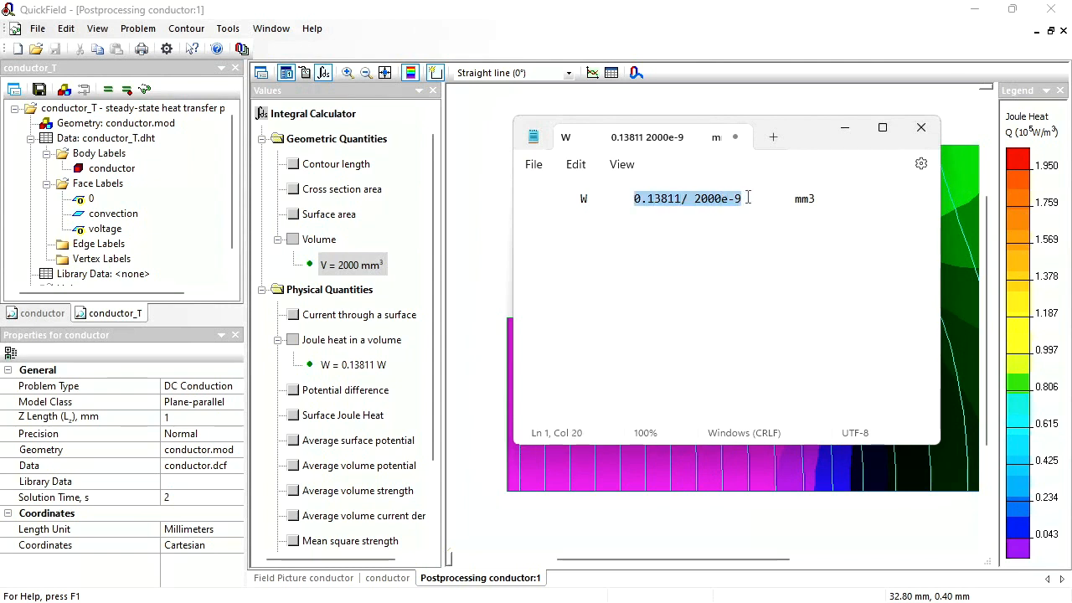
Set the volume power of the heat source for the body label conductor to the copied expression 0.13811/ 2000e-9
double_click(117, 173)
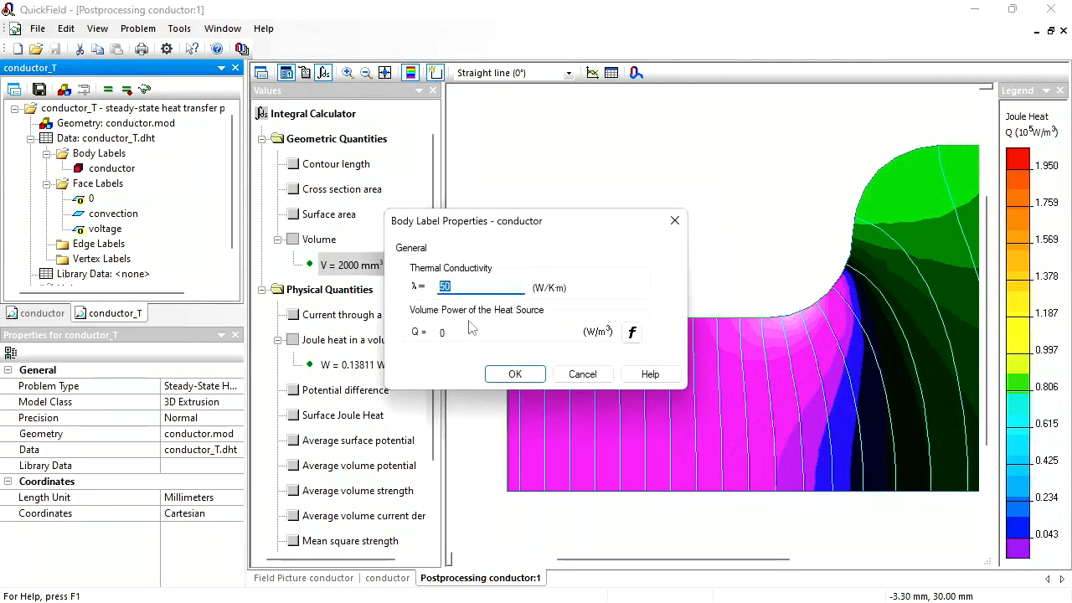
key("Tab")
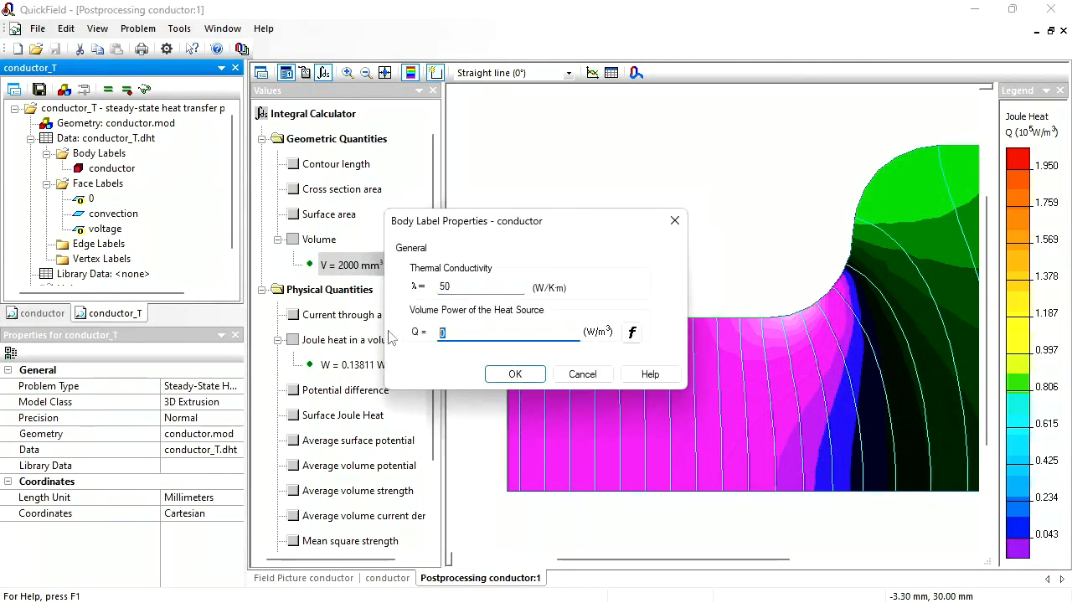
key("ctrl+v")
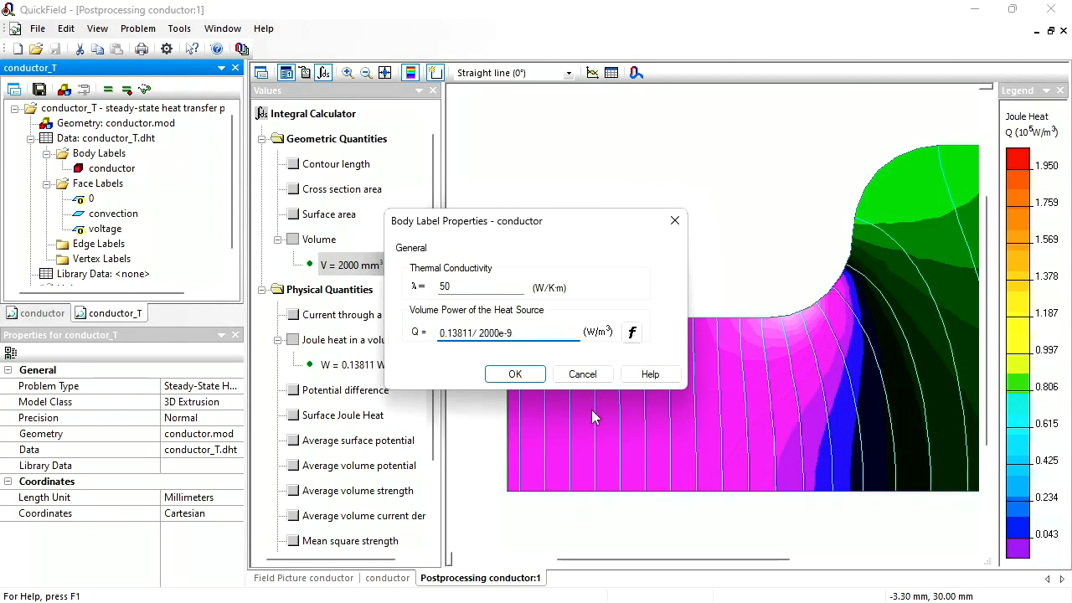
left_click(515, 374)
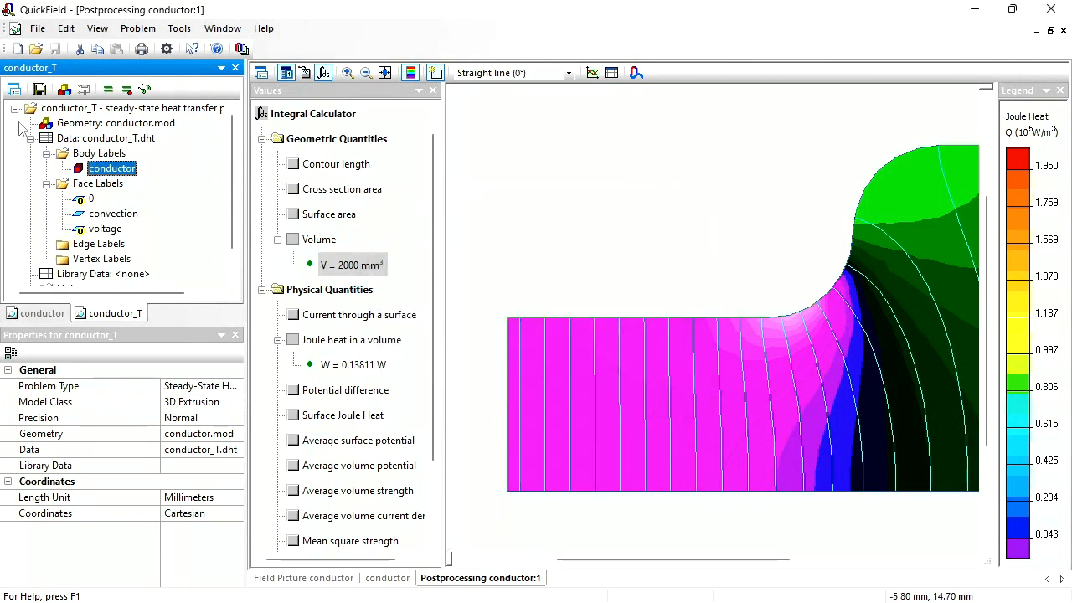
Open the heat transfer problem's 3D geometry, show its edge, face and volume mesh, and save the problem
double_click(64, 126)
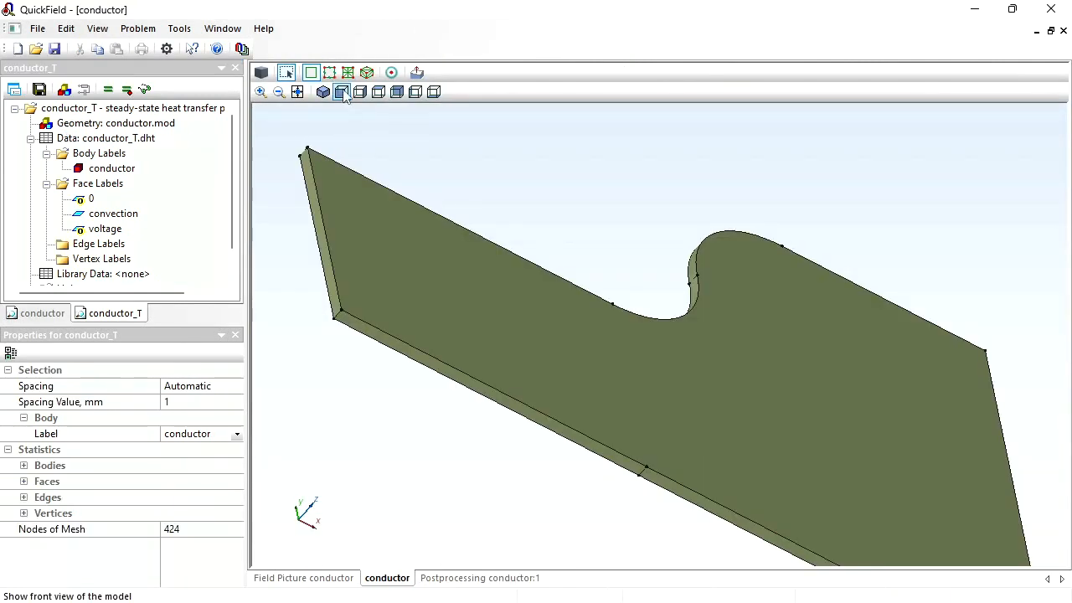
left_click(331, 74)
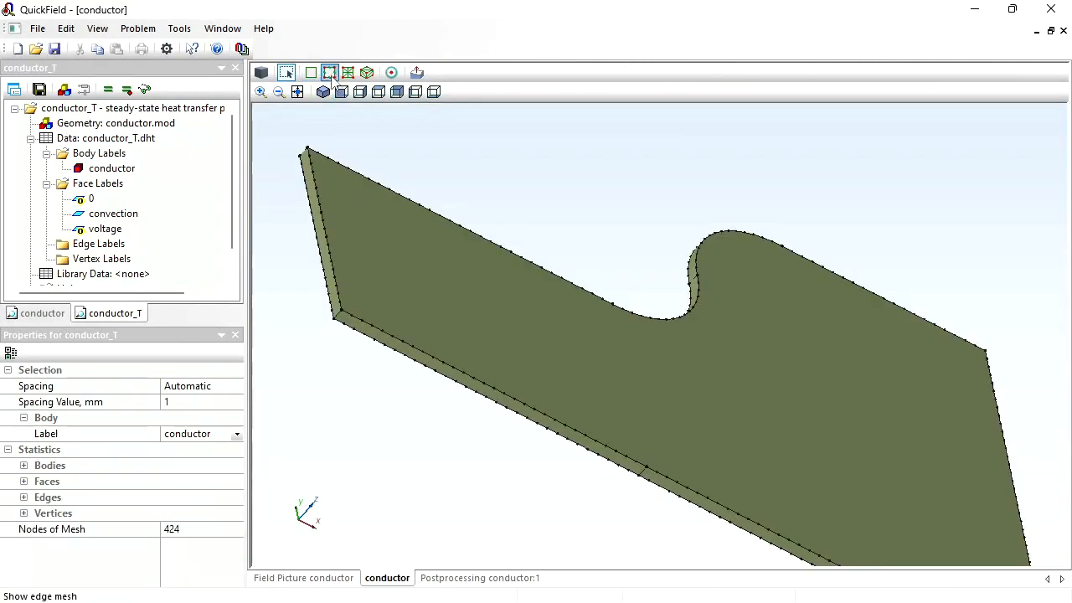
left_click(349, 73)
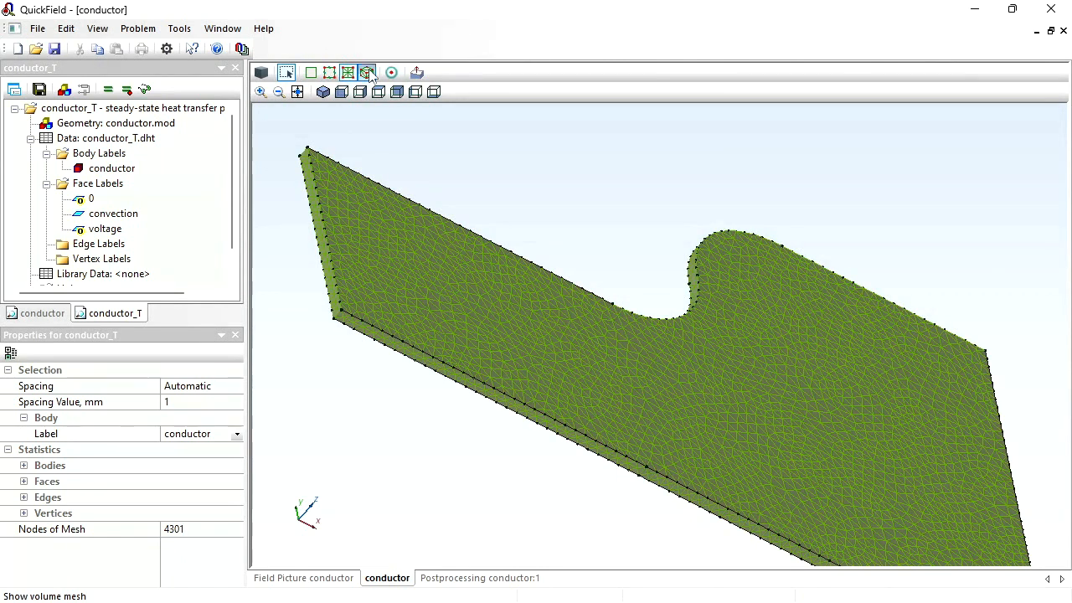
left_click(369, 74)
left_click(39, 89)
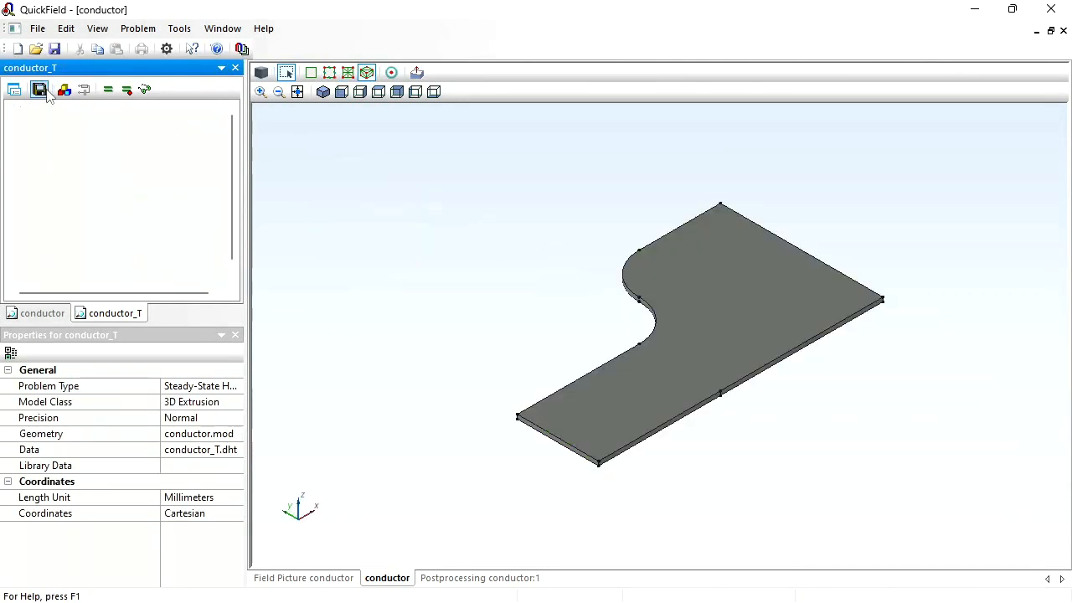
Solve the heat transfer problem conductor_T and open its temperature results with an enlarged legend
left_click(108, 90)
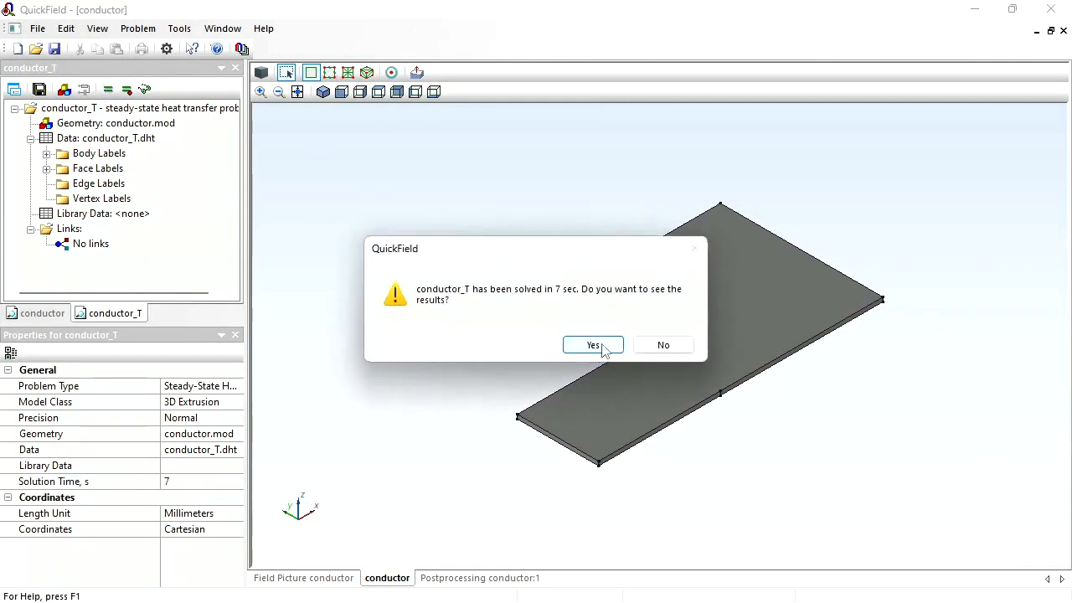
left_click(600, 346)
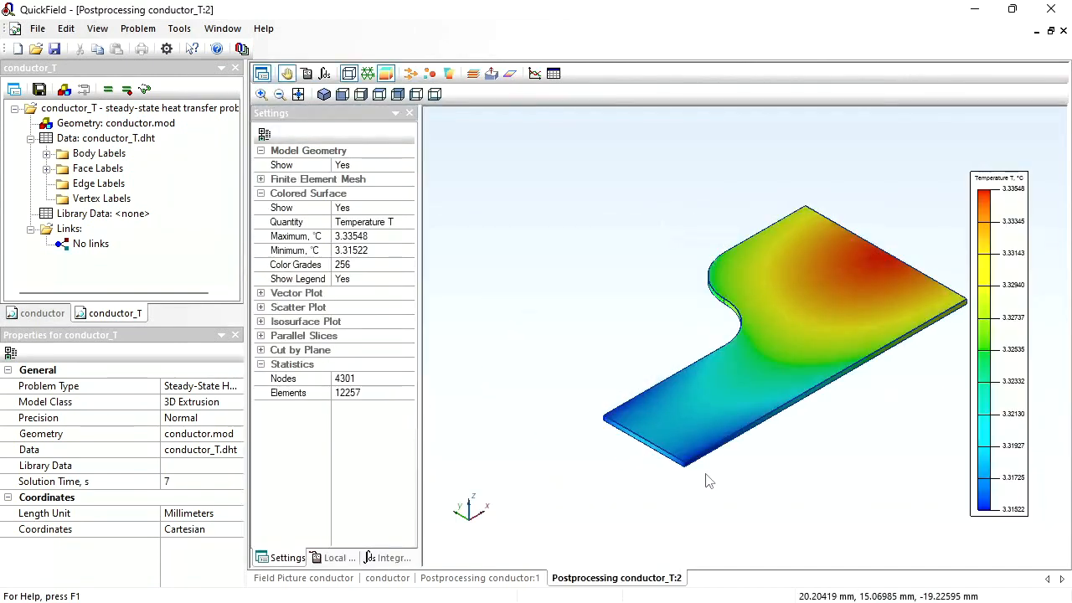
left_click_drag(709, 479, 615, 512)
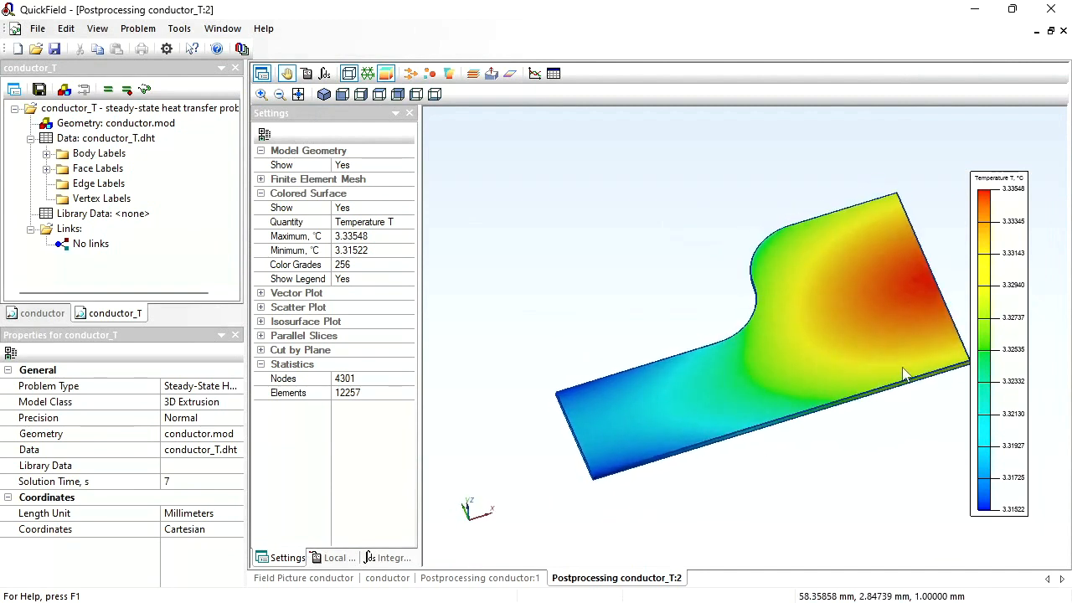
left_click_drag(968, 335, 899, 333)
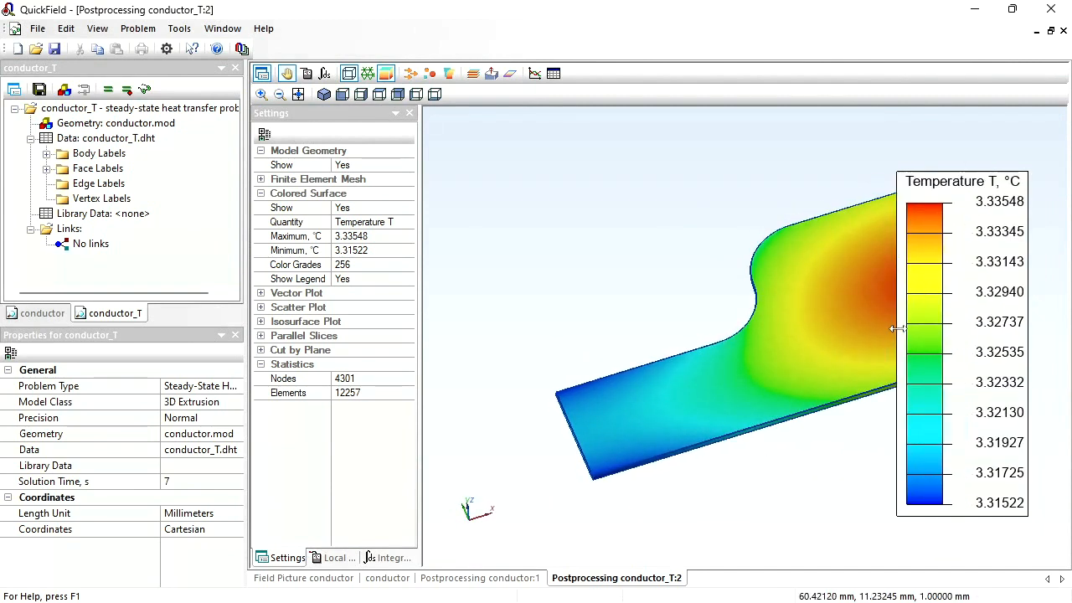
Try a minimum of 0 °C for the temperature color range, and reset the range to its defaults
left_click(388, 250)
left_click(392, 248)
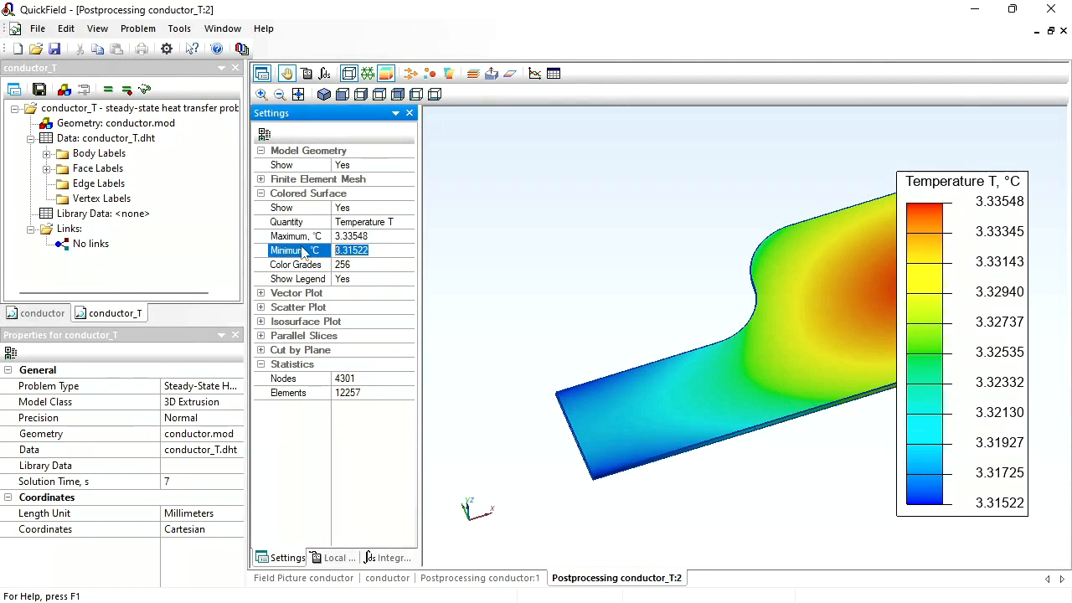
type("0")
key("Return")
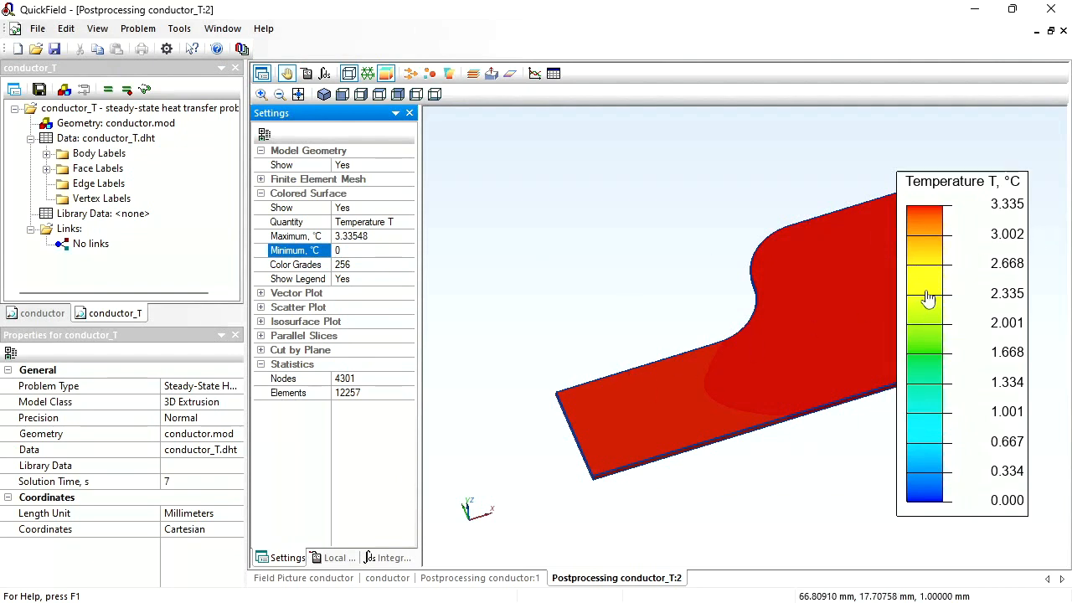
right_click(969, 289)
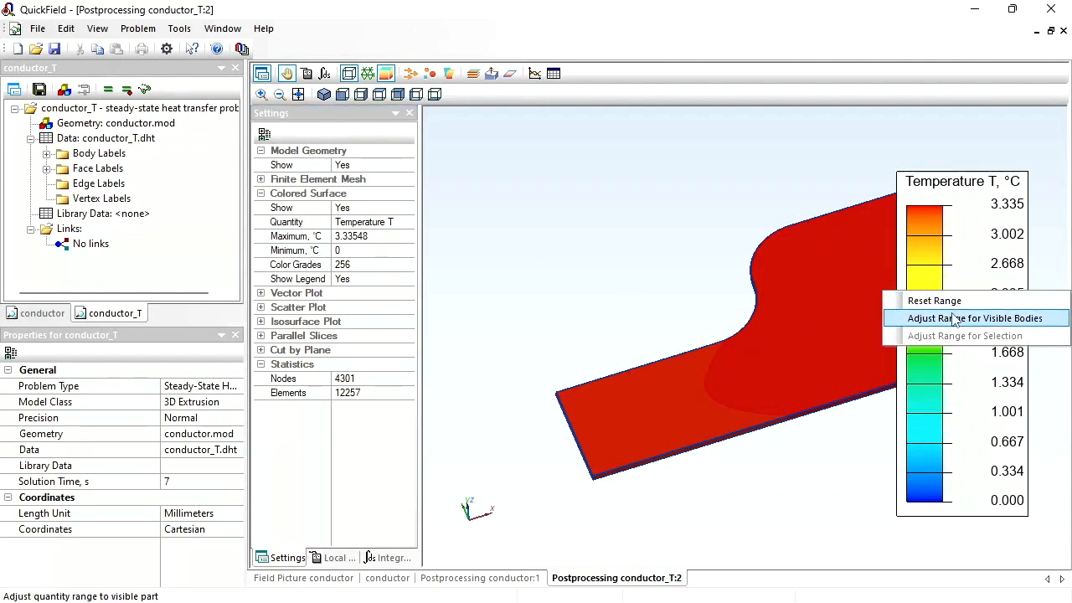
left_click(972, 382)
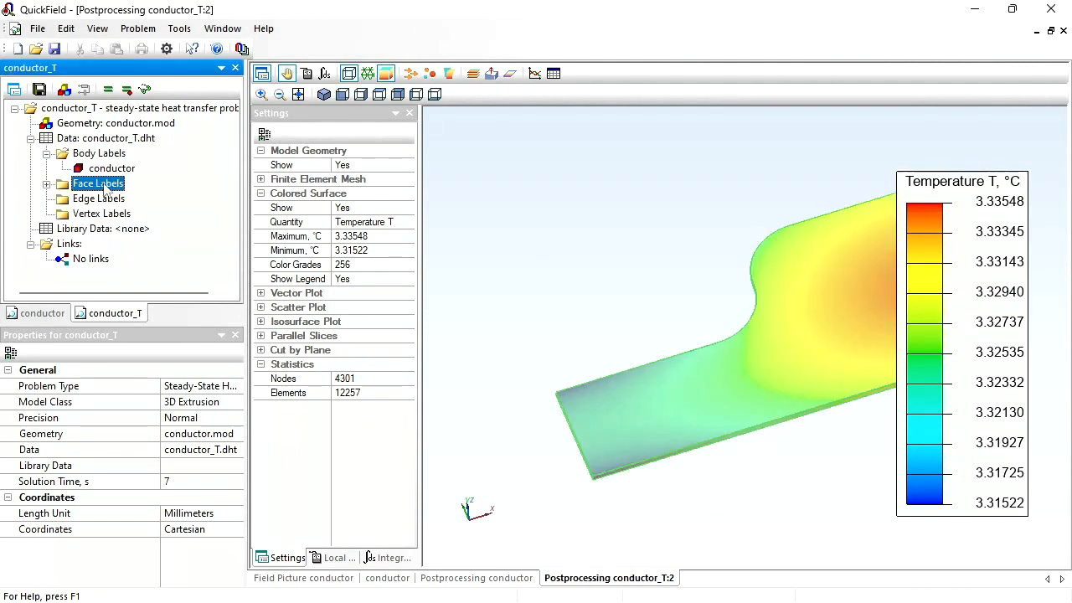
Review the heat source expression in the body label conductor's properties without changing it
double_click(100, 171)
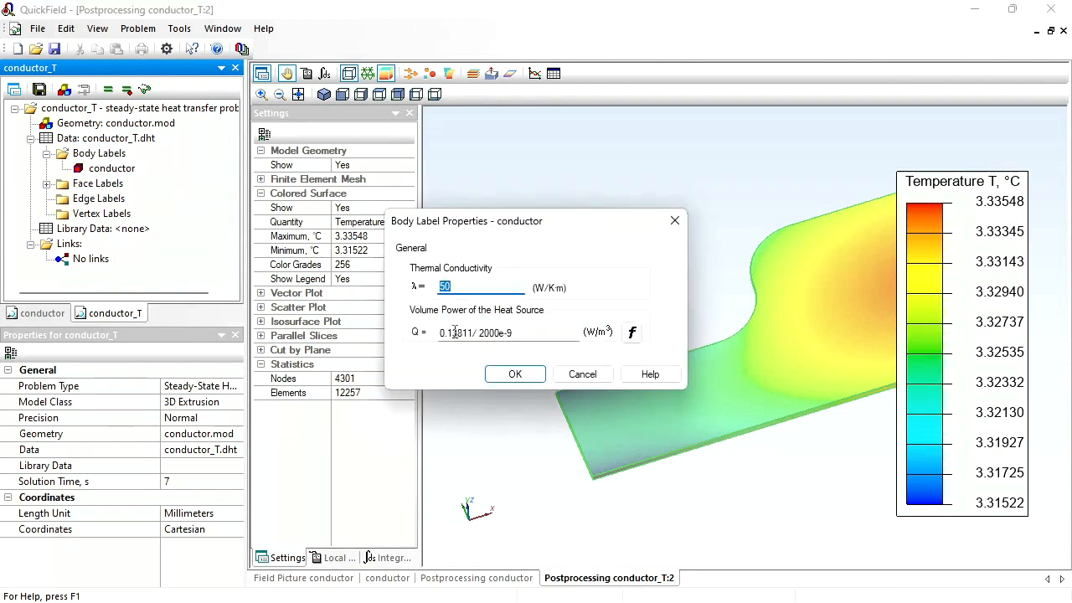
left_click(583, 375)
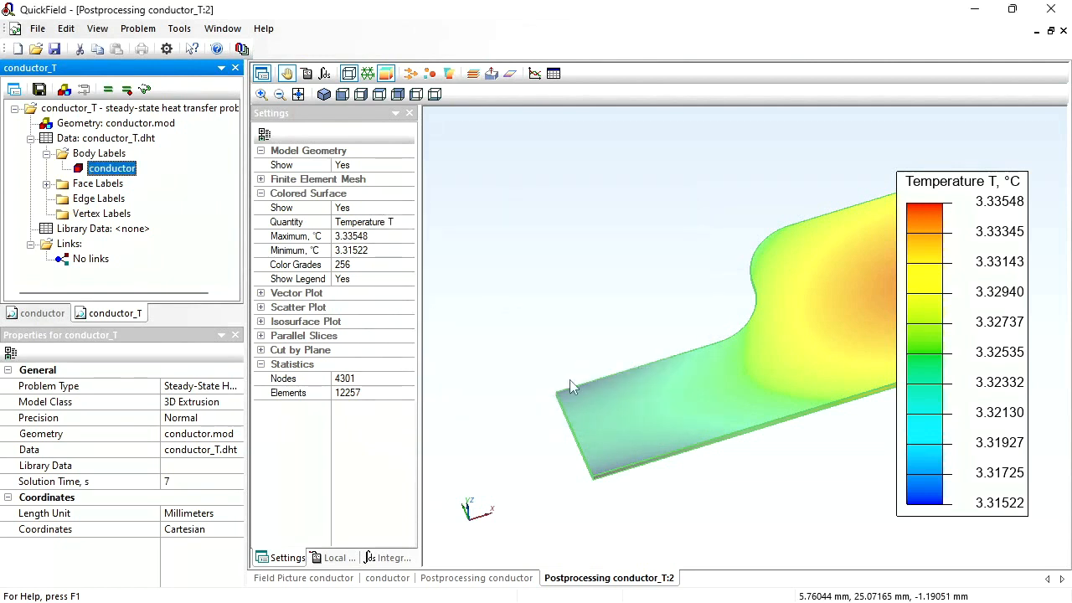
In the DC conduction field picture, set the Joule heat color map to 5 color grades
left_click(311, 579)
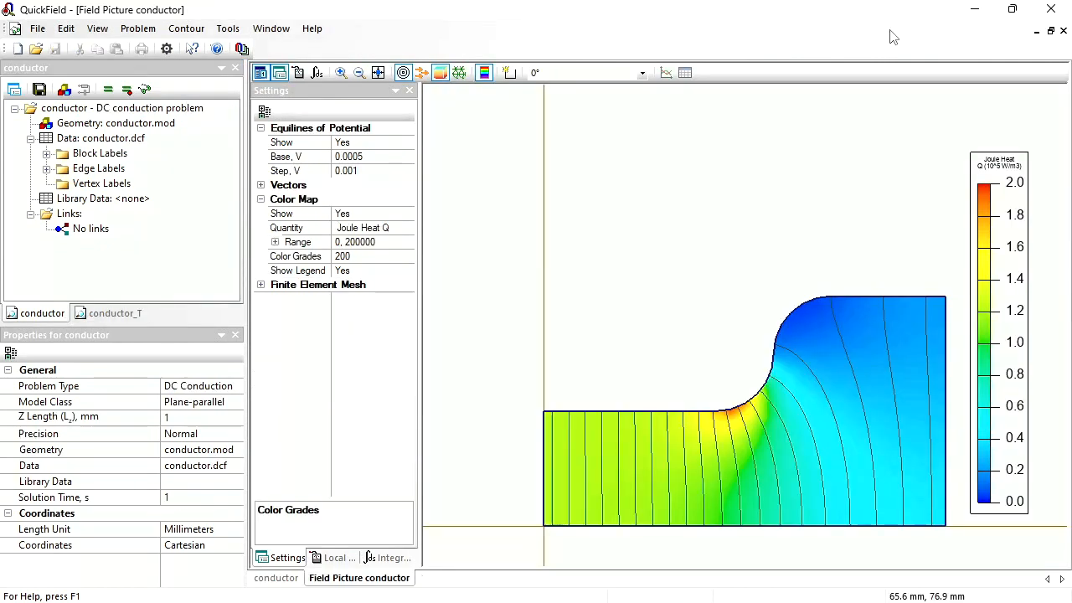
left_click(297, 260)
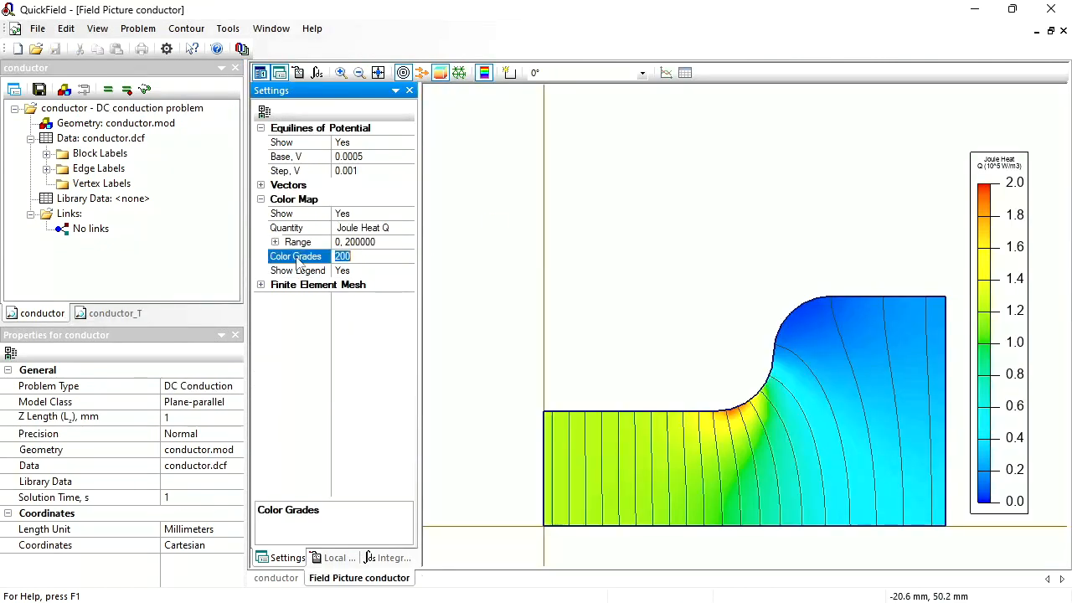
key("Return")
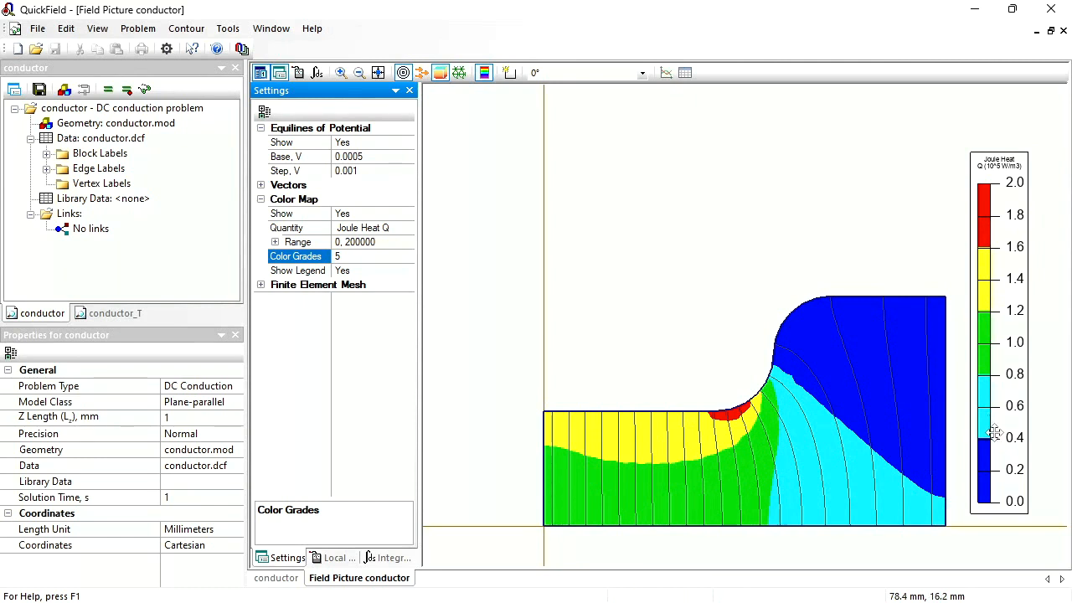
Open the DC conduction geometry conductor.mod and tile it horizontally with the field picture
double_click(104, 123)
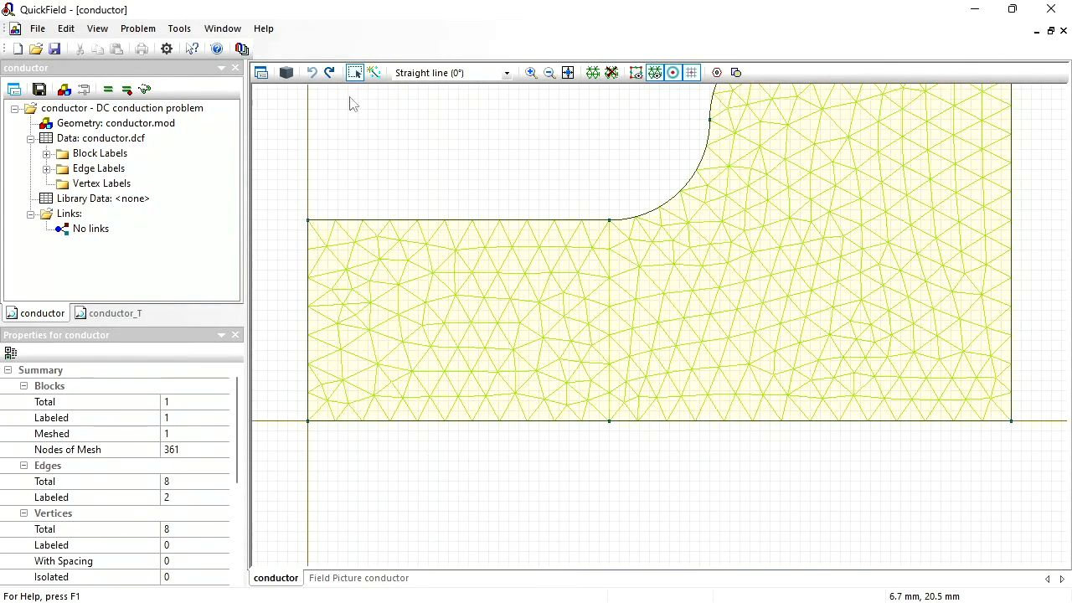
left_click(228, 28)
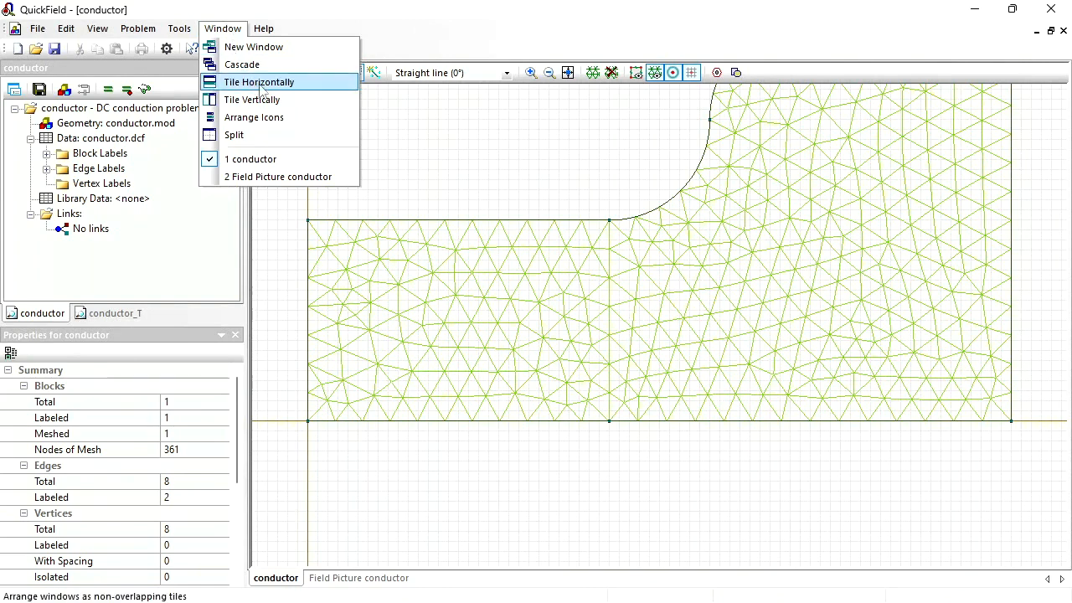
left_click(263, 89)
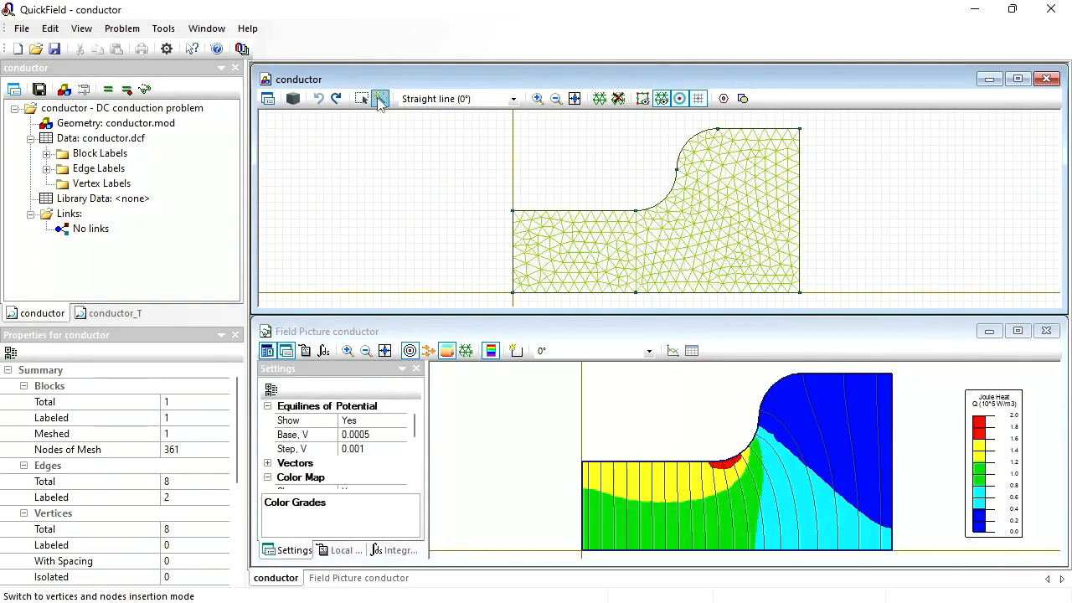
Draw connected straight edges along the blue-cyan band boundary, from (72, 4) through (68, 4) and (42, 28) to (36, 28) mm
left_click(381, 99)
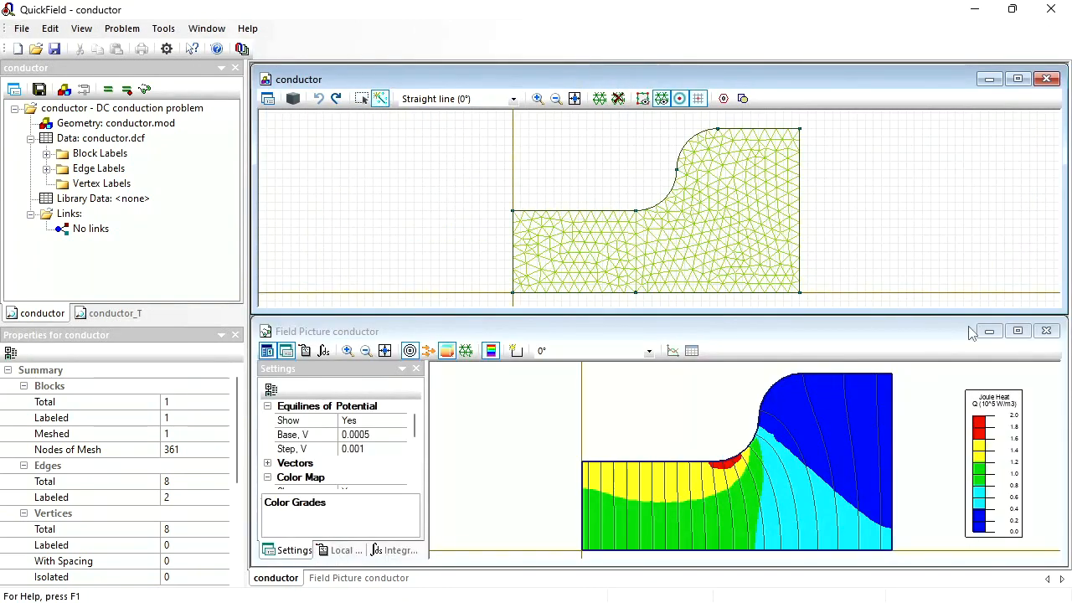
left_click(807, 275)
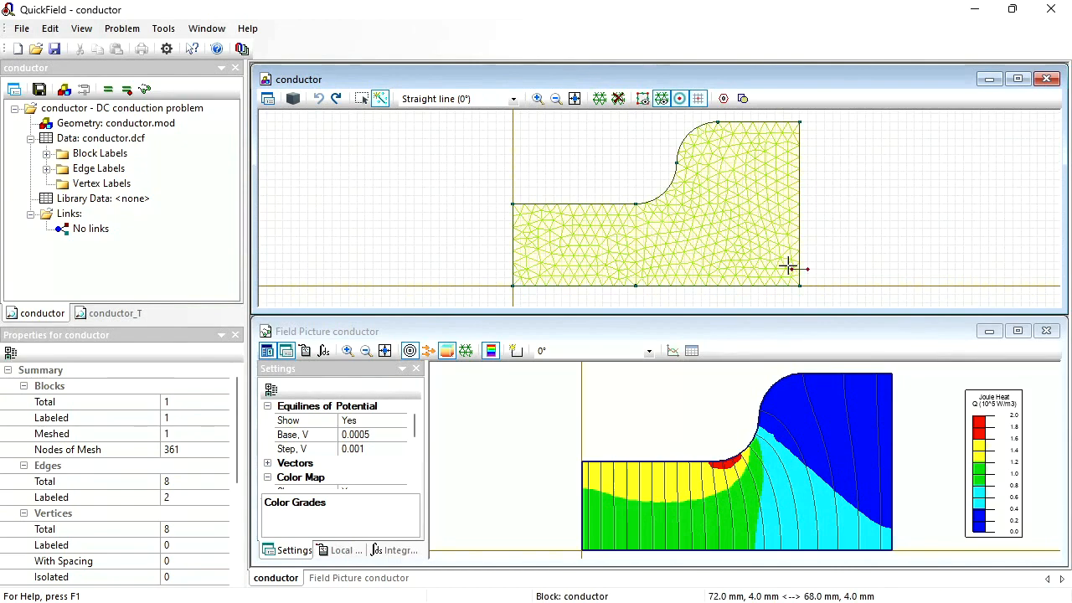
left_click(788, 267)
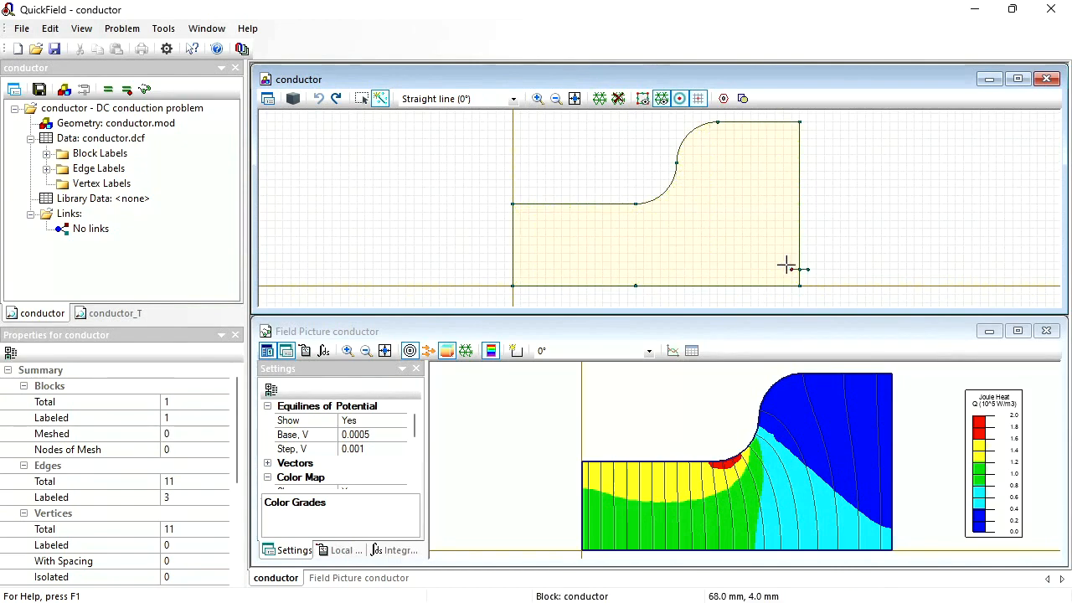
left_click(685, 170)
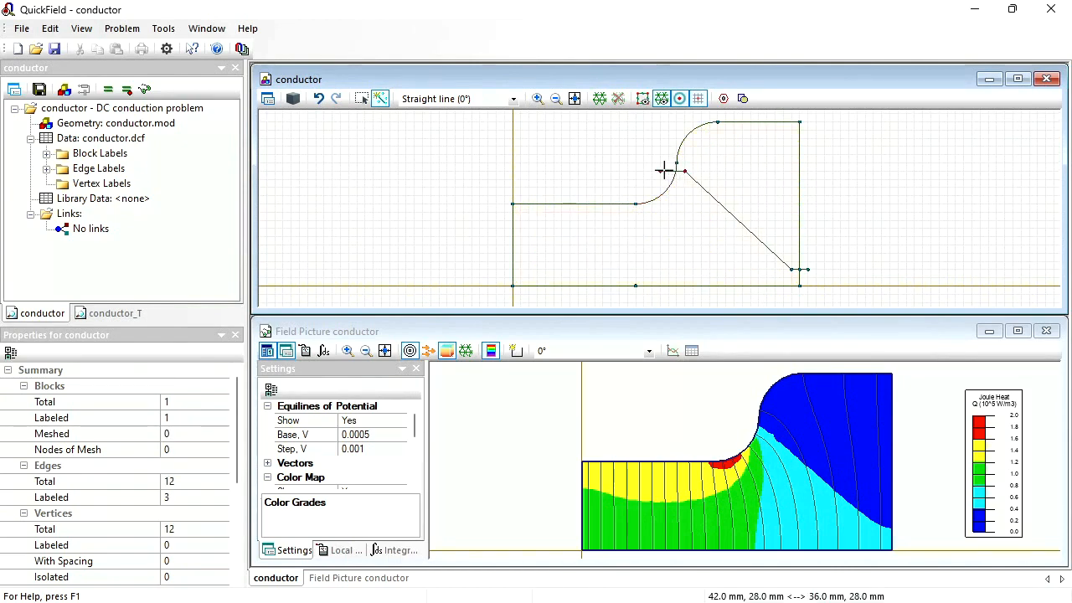
left_click(665, 171)
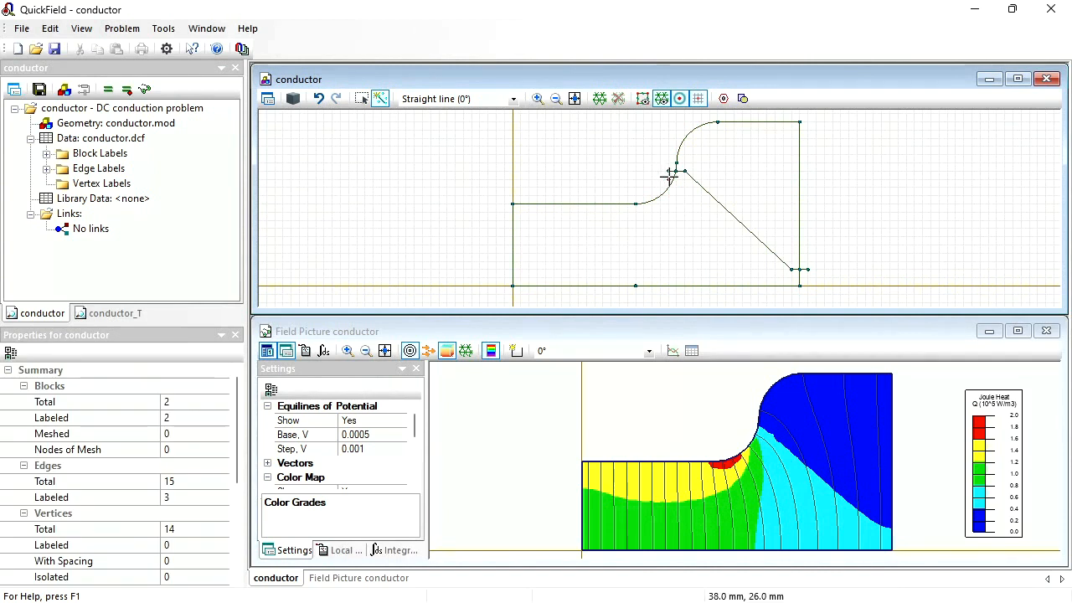
Draw connected edges along the cyan-green band boundary, from about (38, 26) through (40, 26) and (42, 16) to (40, -2) mm
left_click(675, 178)
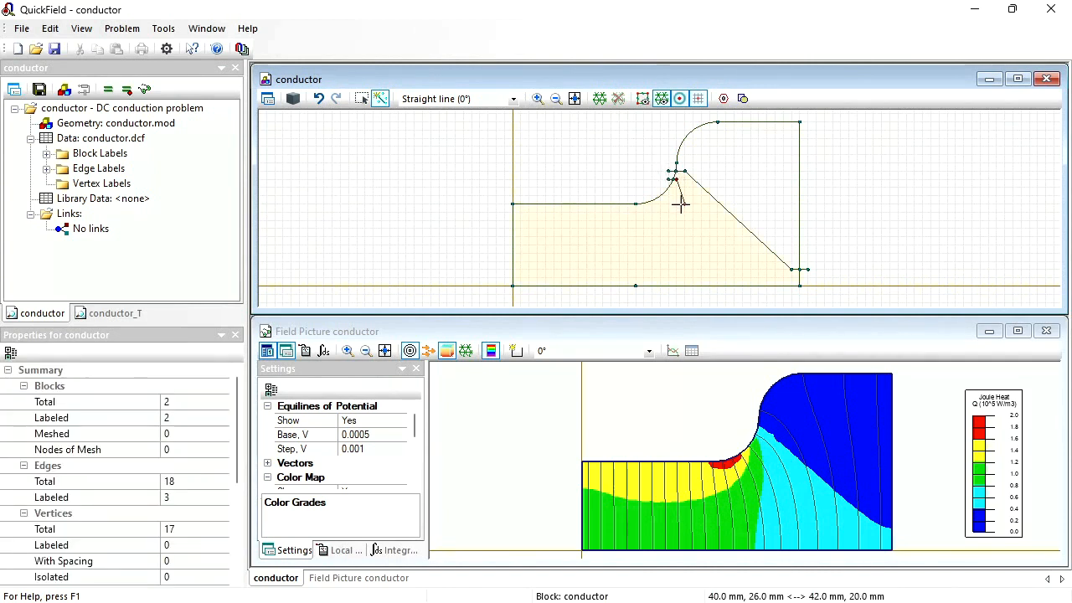
scroll(670, 282, "down", 2)
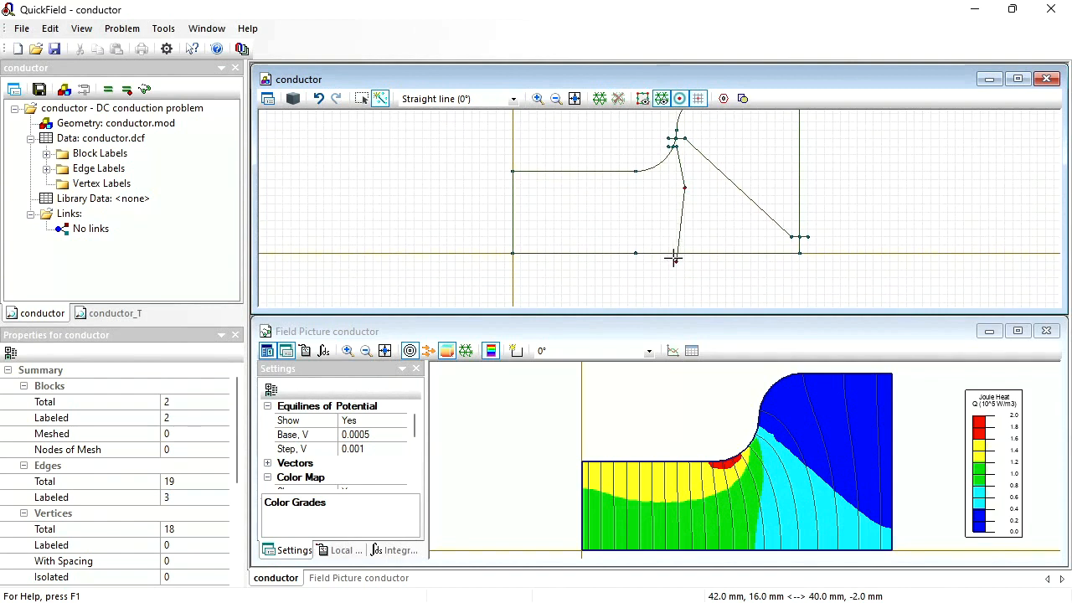
left_click(676, 260)
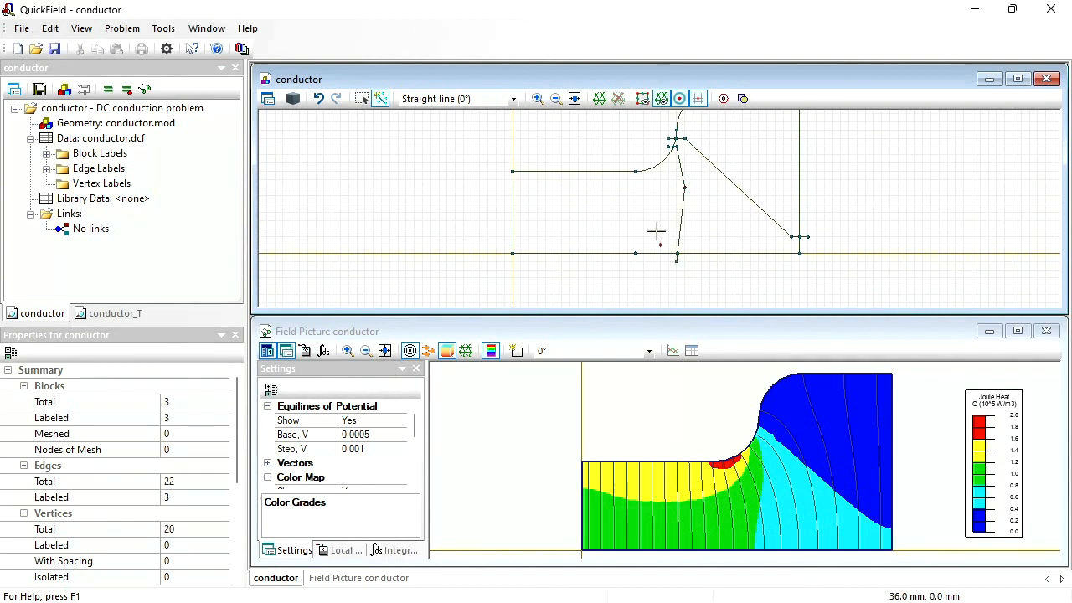
Draw connected edges along the green-yellow band boundary, from (36, 24) through (38, 20), (36, 16), (30, 12), (12, 10) and (6, 12) to (-2, 14) mm
left_click_drag(662, 156, 669, 171)
left_click(669, 171)
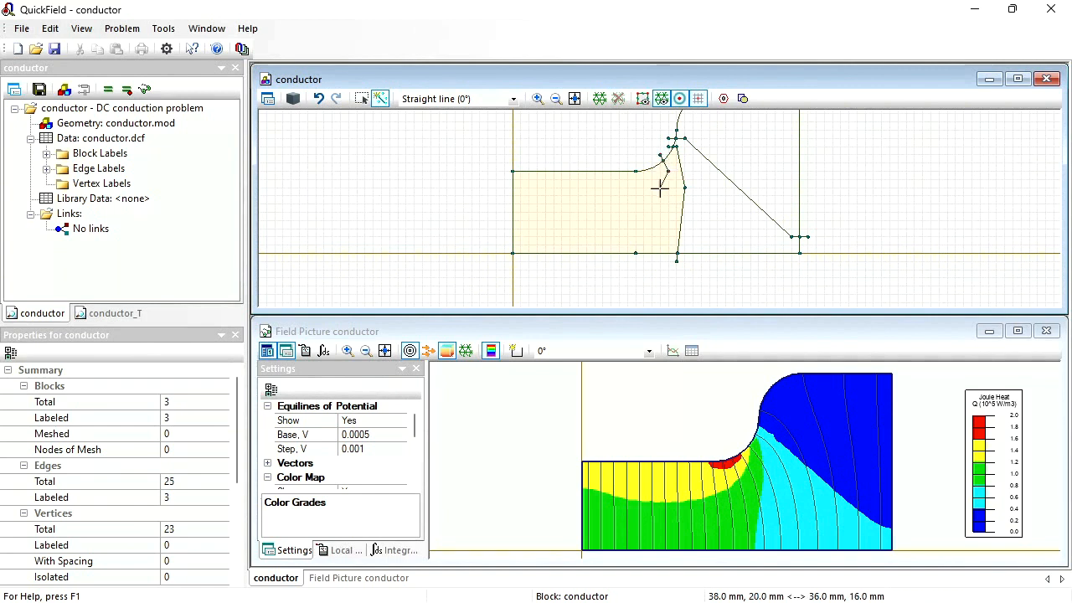
left_click(659, 189)
left_click(636, 204)
left_click(564, 214)
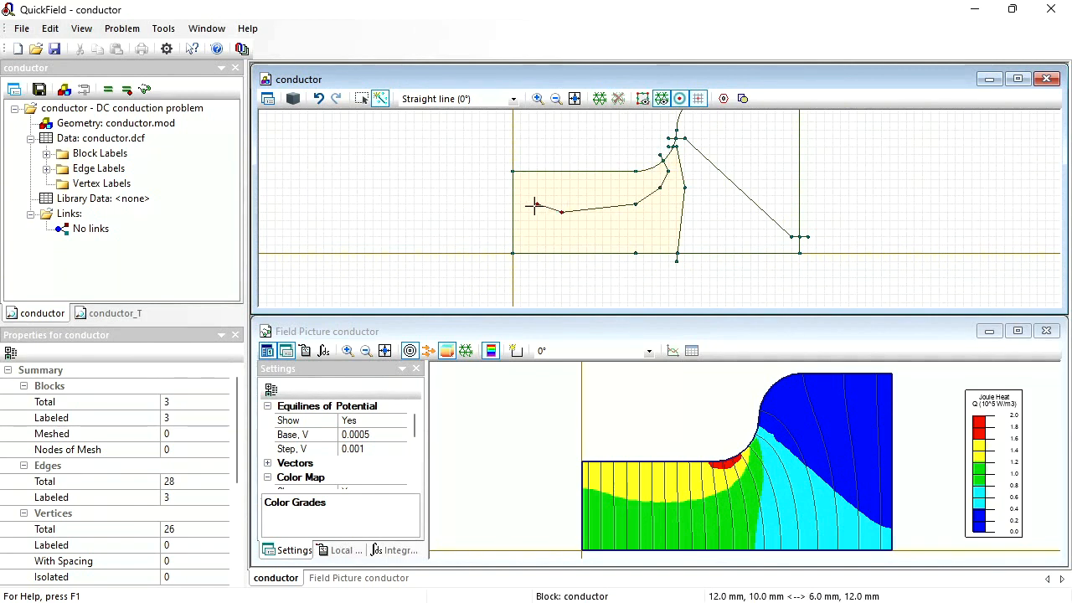
left_click(537, 204)
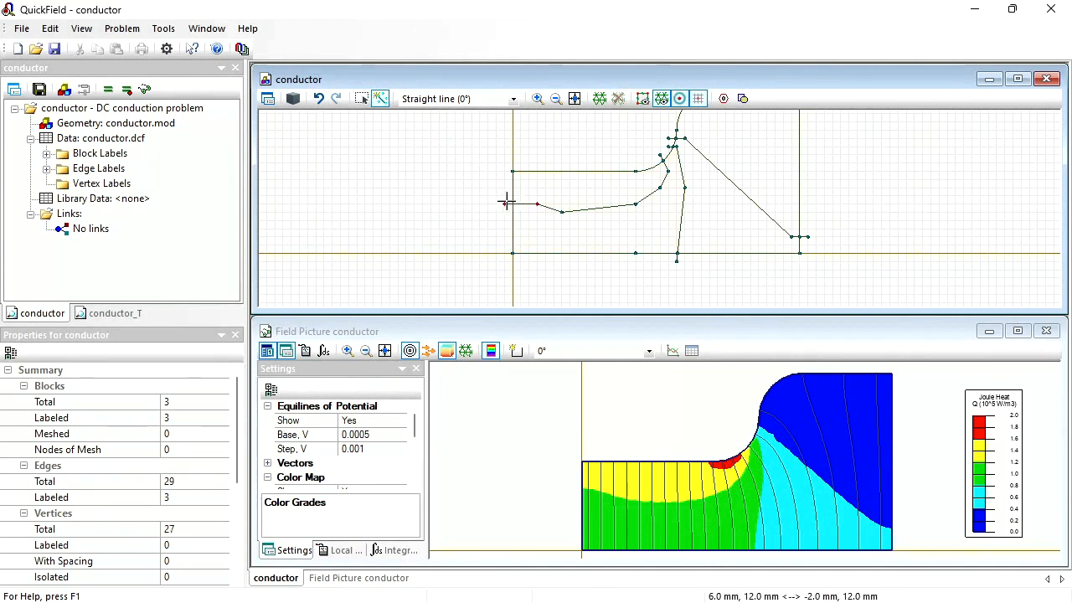
left_click(504, 196)
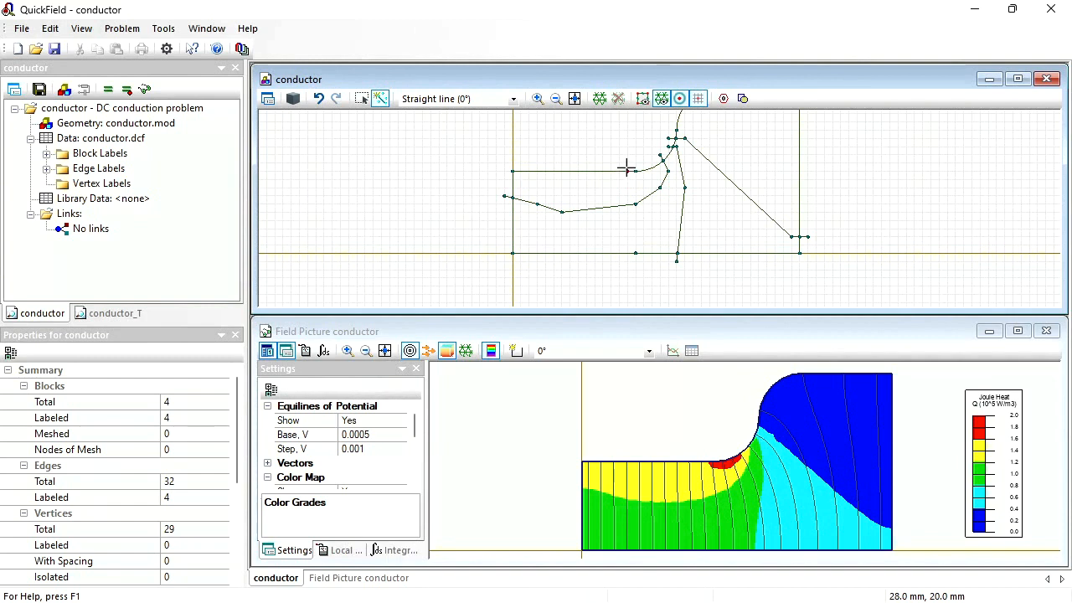
Draw connected edges around the red zone, from about (28, 20) through (30, 18), (34, 18) and (36, 20) to (34, 22) mm
left_click_drag(627, 168, 635, 178)
mouse_move(635, 178)
left_mouse_down()
mouse_move(651, 178)
mouse_move(651, 163)
left_mouse_up()
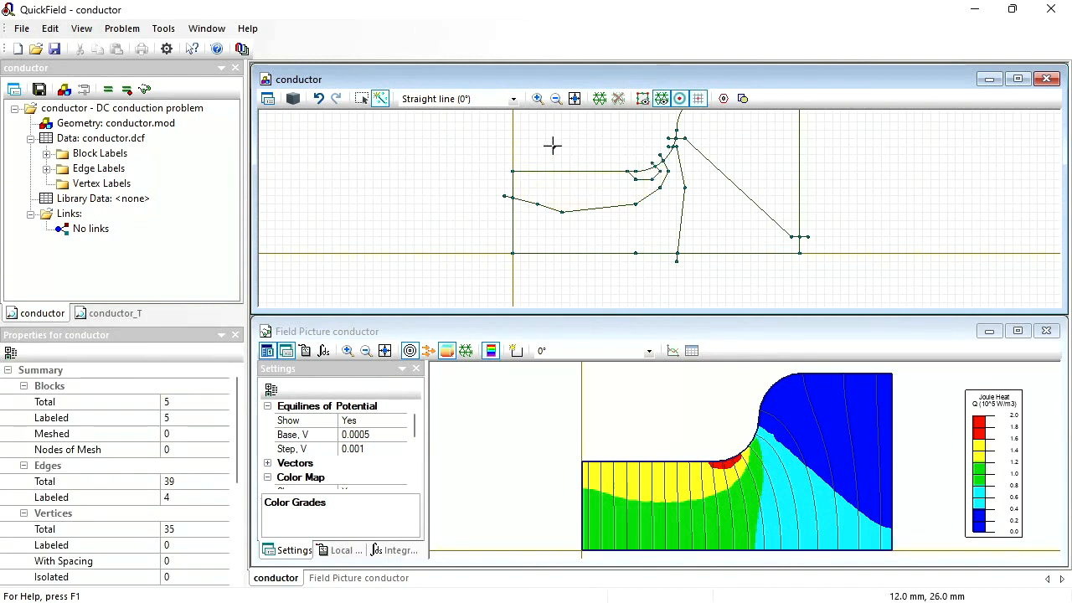
Delete the three stray vertices overhanging the conductor's straight outer edges, at (40, -2), (72, 4) and (-2, 14) mm
left_click(362, 99)
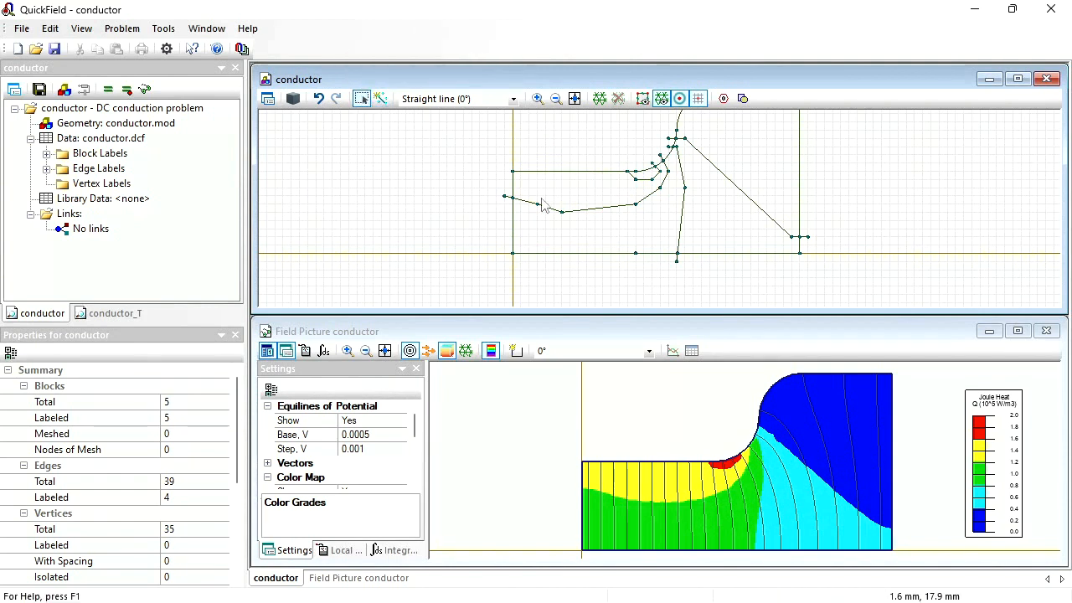
left_click(676, 261)
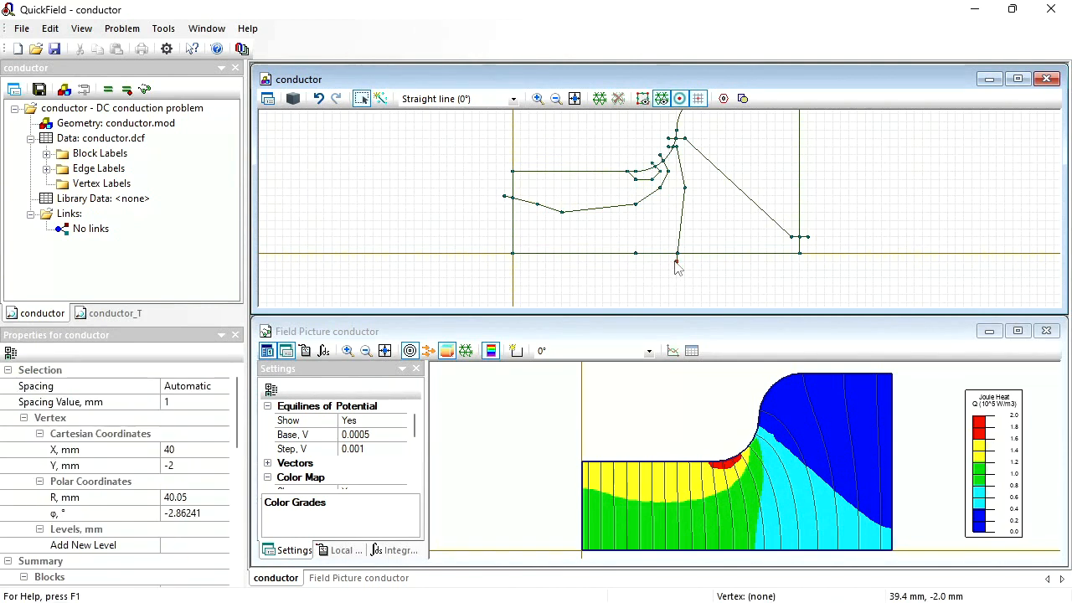
left_click(807, 238, "ctrl")
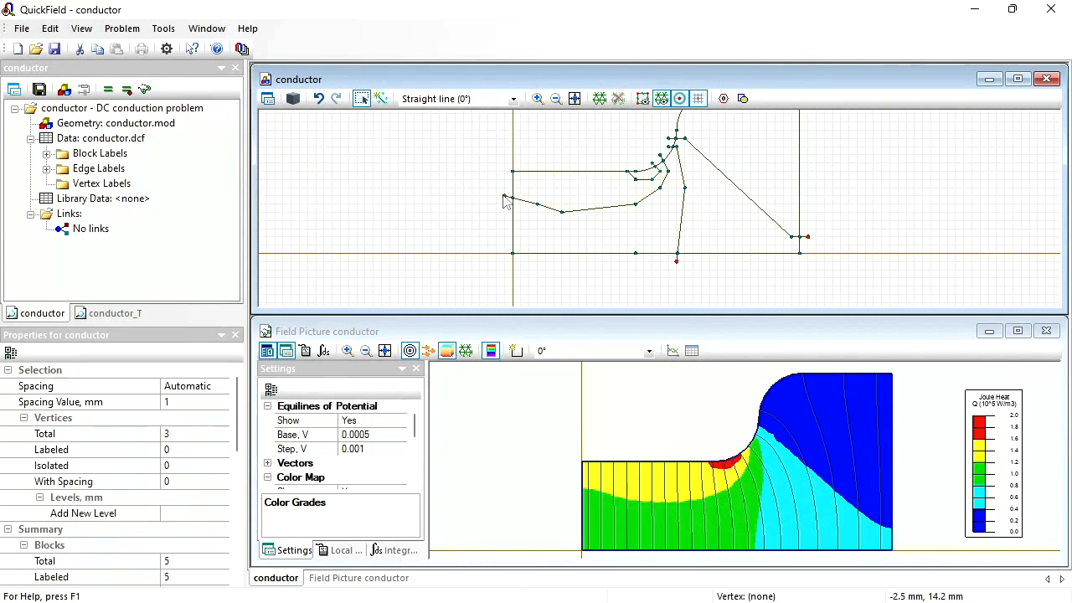
key("Delete")
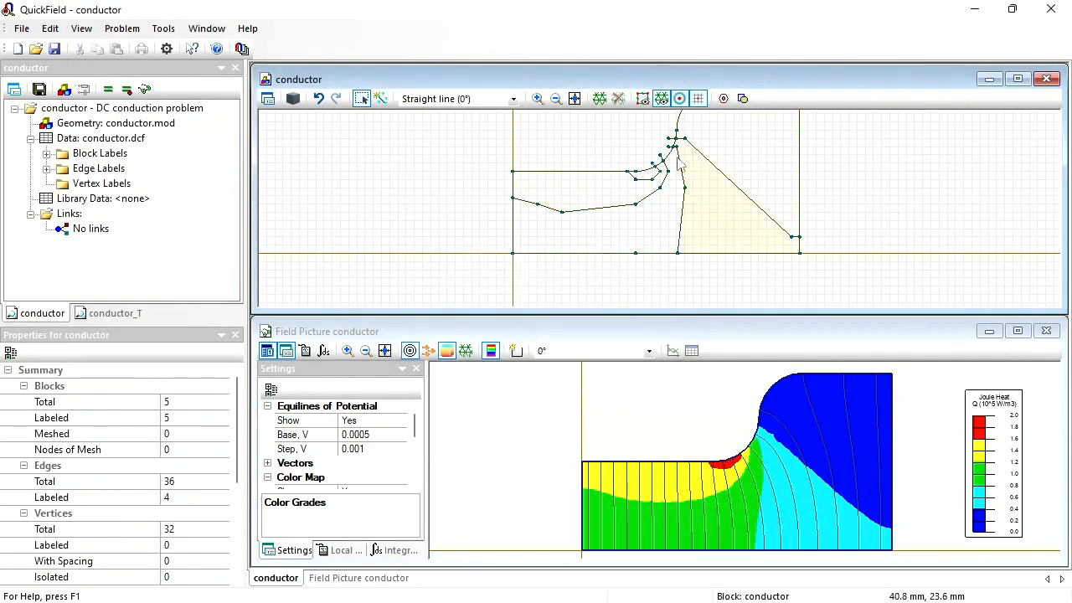
Delete the four stray vertices outside the curved edge, at (36, 24), (34, 22), (38, 26) and (38, 28) mm
left_click(660, 156)
key("Delete")
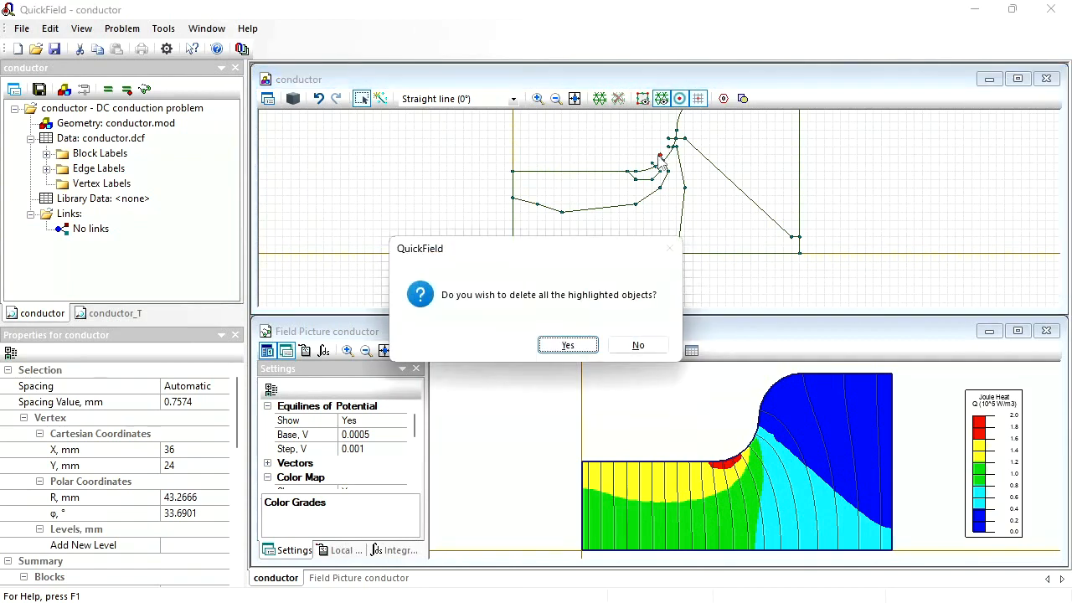
key("Return")
left_click(654, 164)
key("Delete")
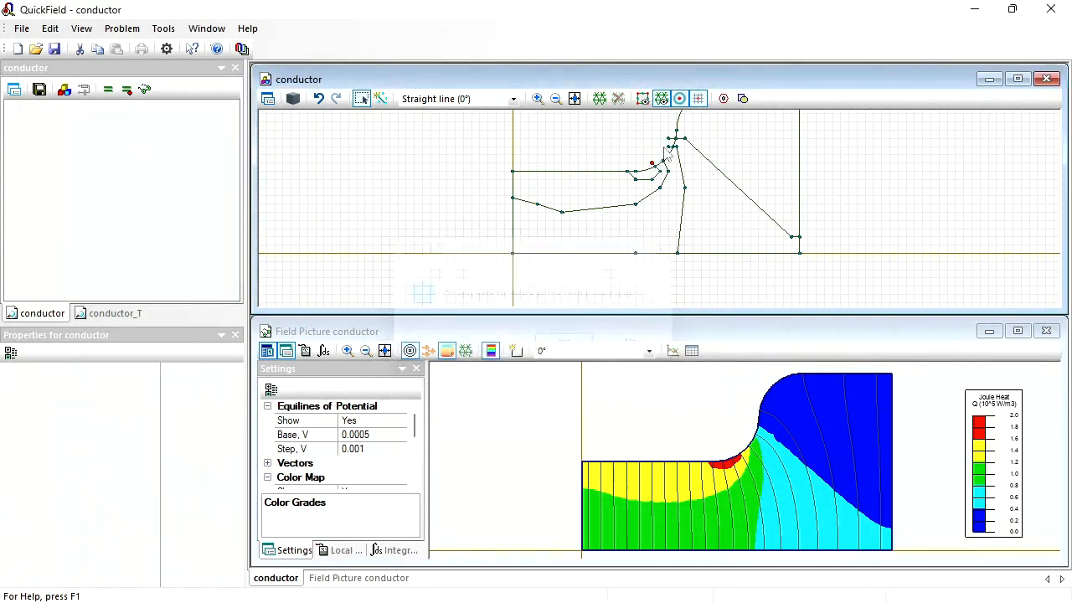
left_click(669, 146)
key("Delete")
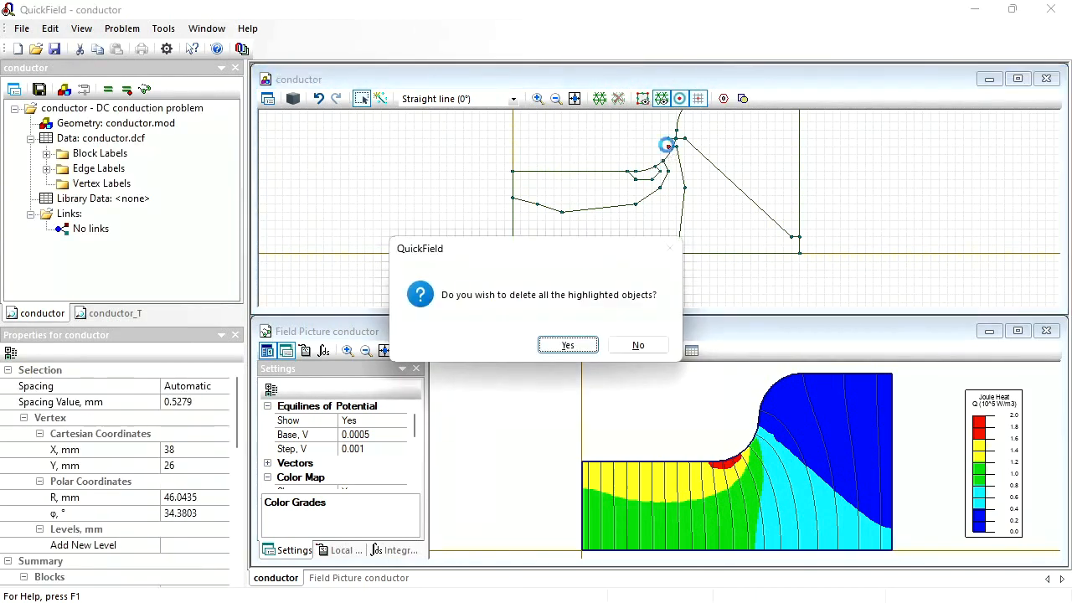
key("Return")
left_click(670, 141)
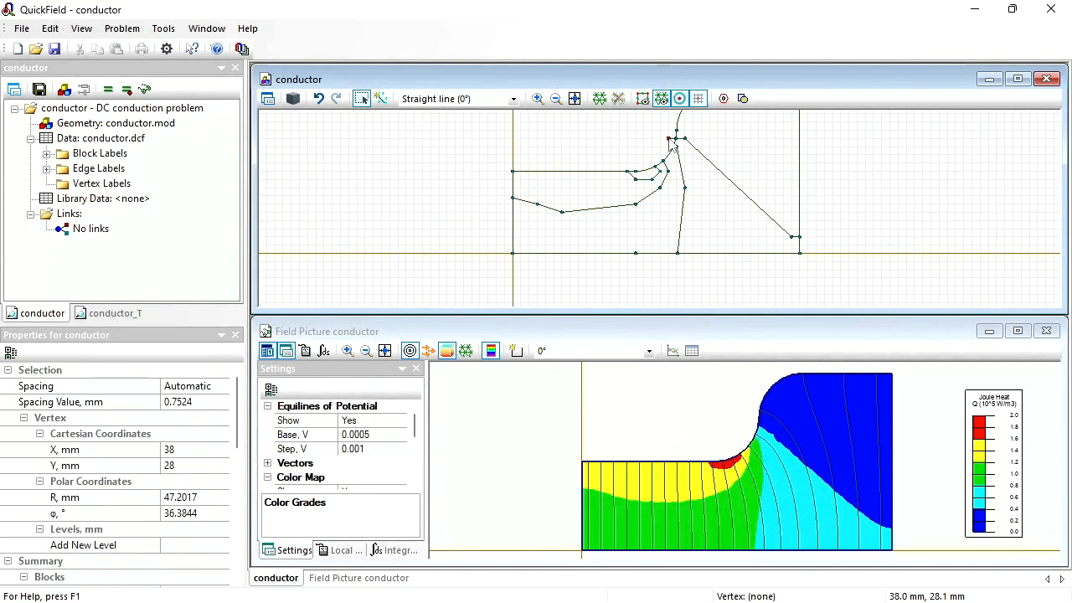
key("Delete")
key("Return")
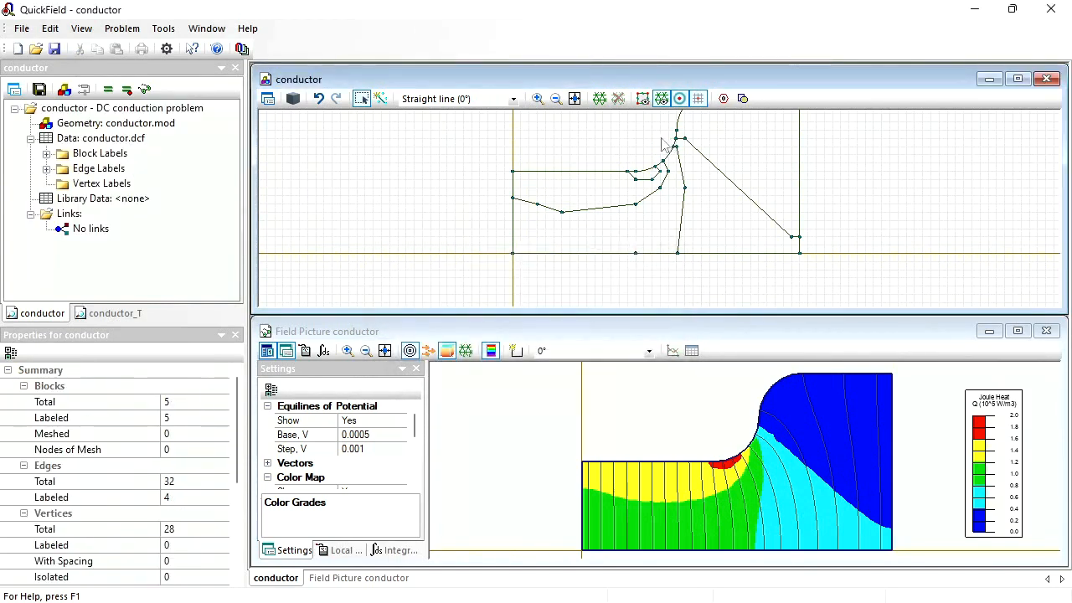
Mesh the divided geometry, then solve the DC conduction problem with the modified conductor.mod saved and display its results
left_click(600, 99)
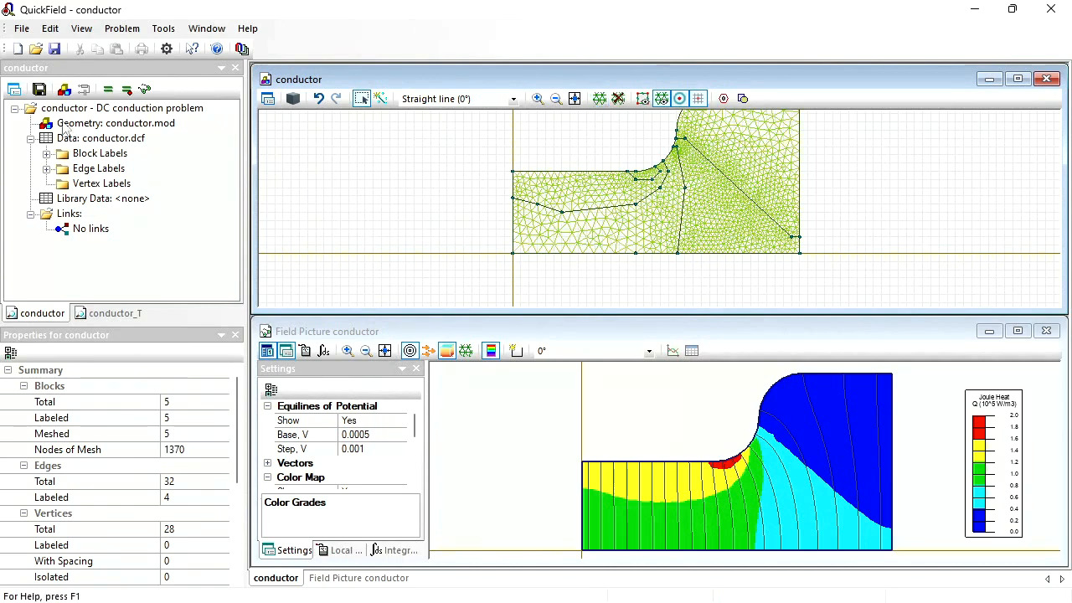
left_click(107, 90)
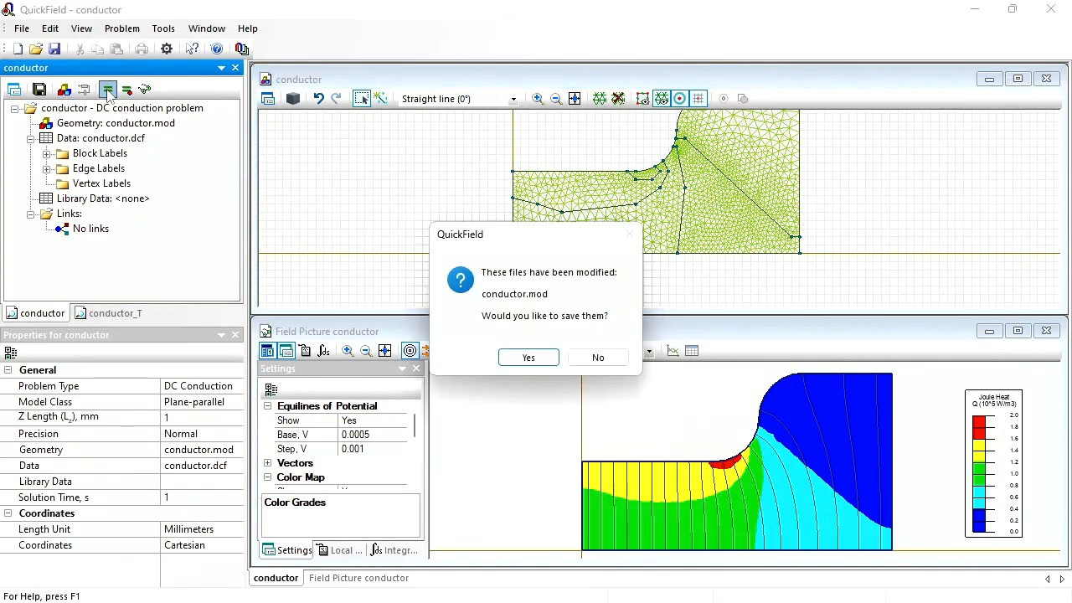
key("Return")
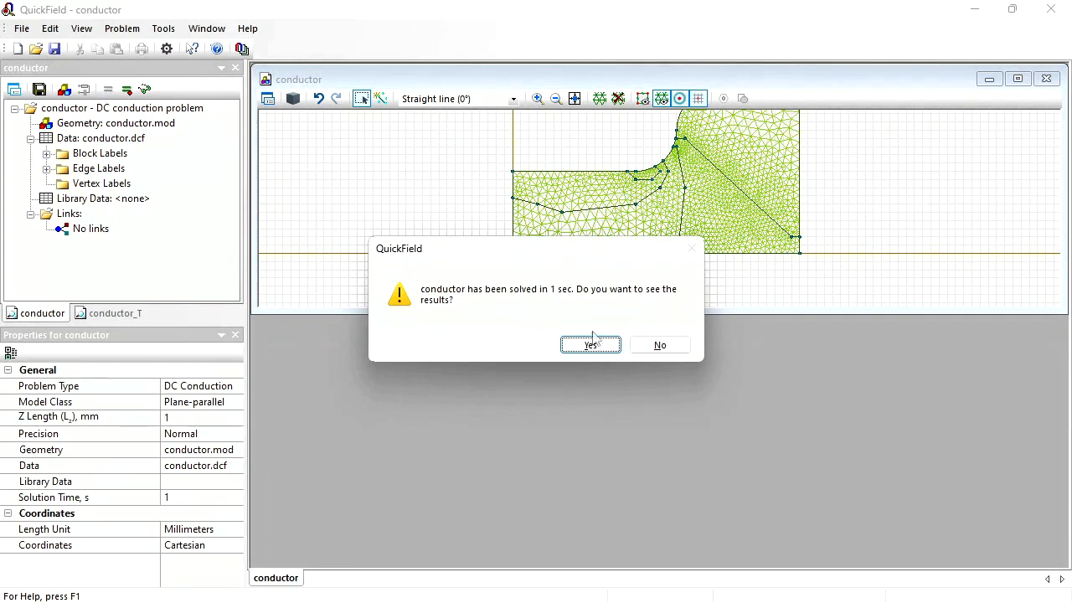
left_click(591, 345)
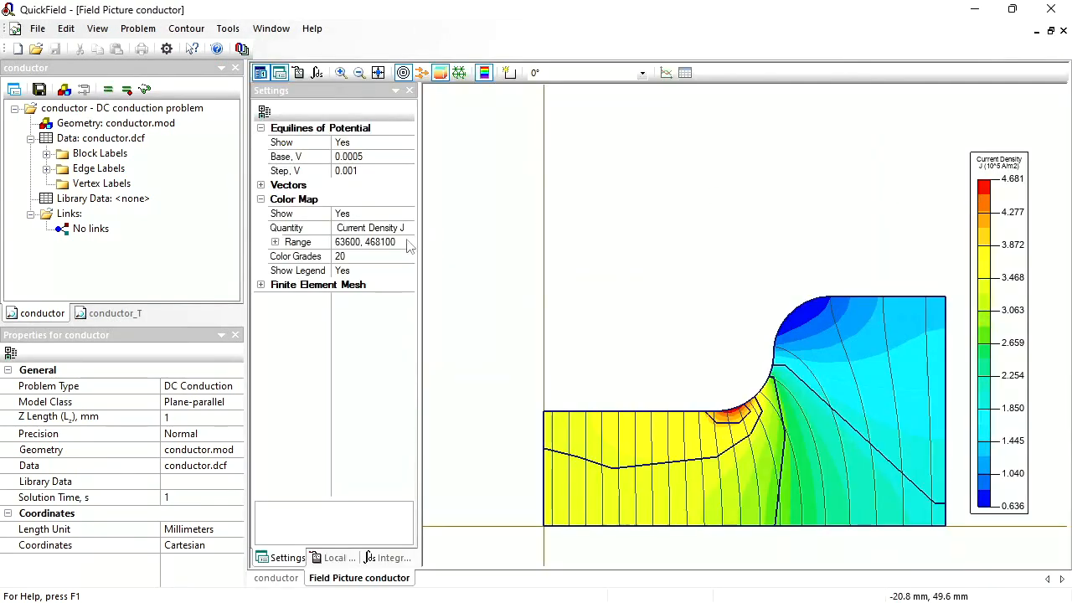
Set the field picture's color map quantity to Joule Heat Q with a range of 0 to 200000
left_click(410, 228)
left_click(408, 228)
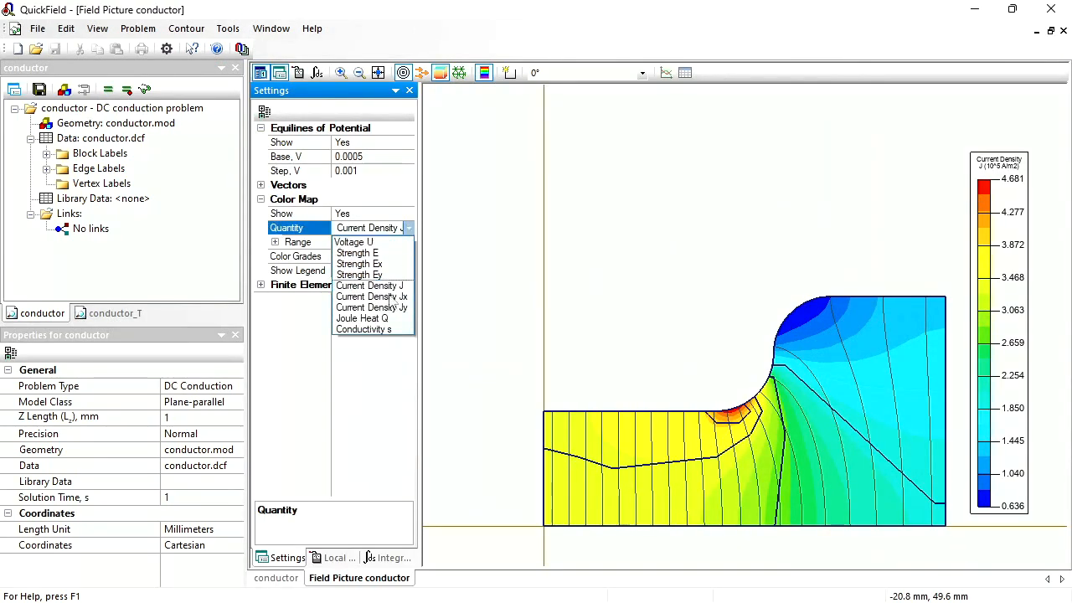
left_click(385, 323)
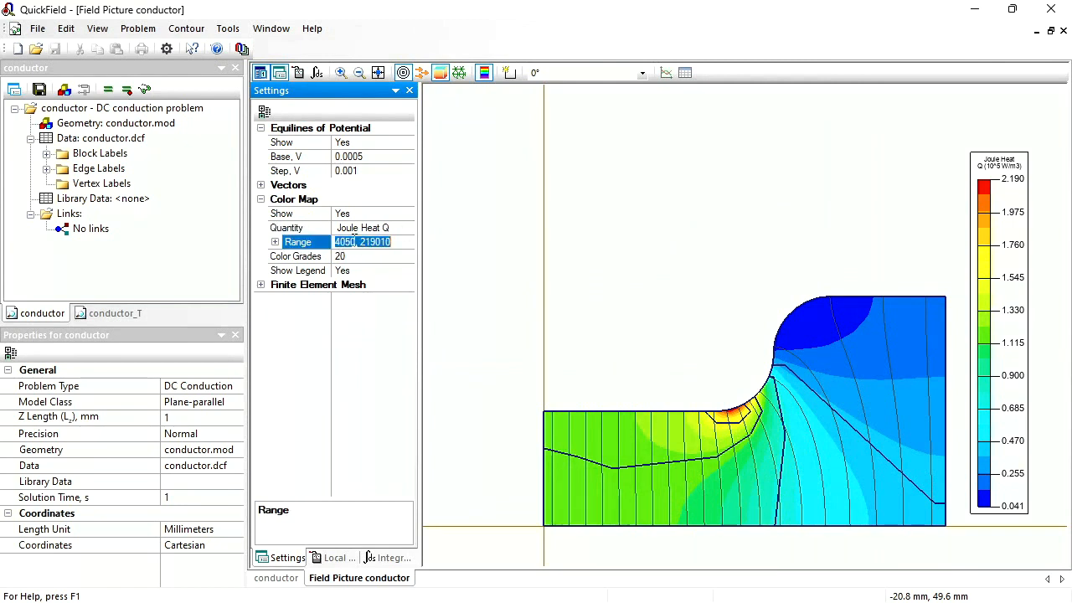
left_click(352, 242)
left_click_drag(339, 242, 408, 245)
key("BackSpace")
key("Delete")
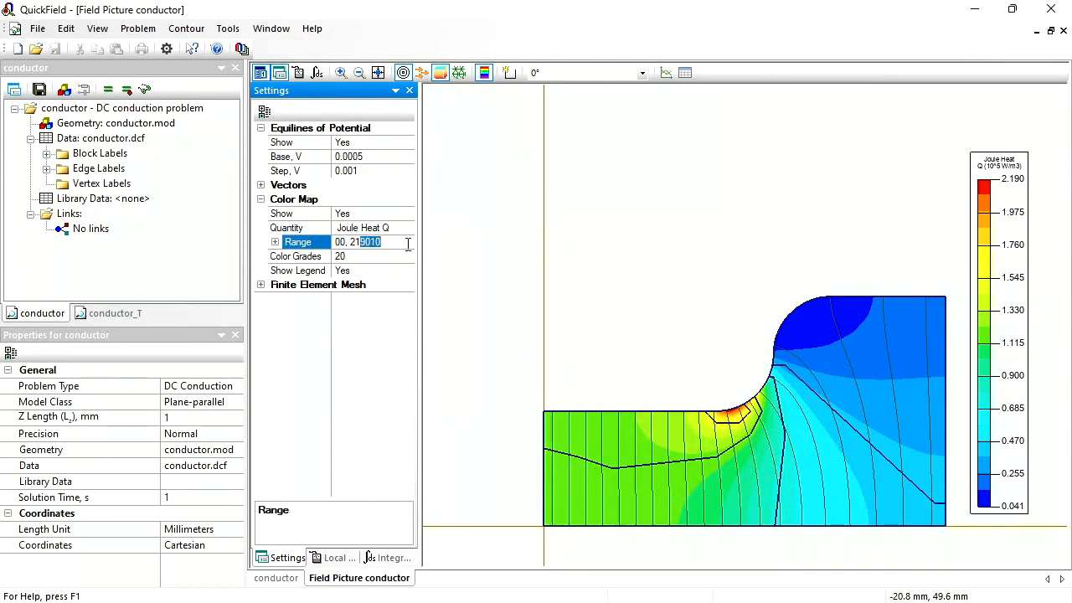
key("BackSpace")
key("Return")
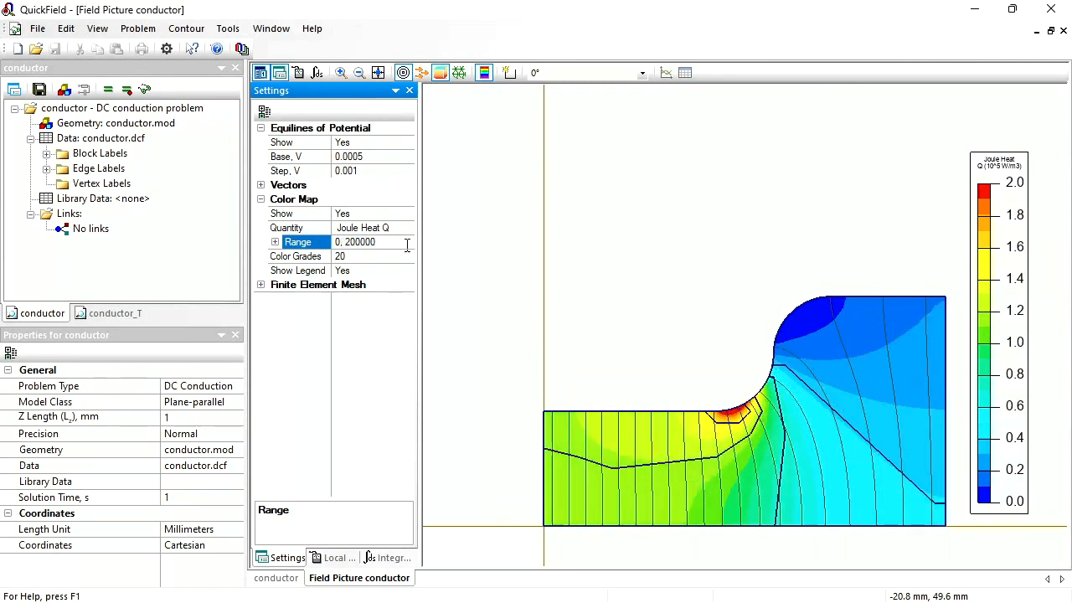
Set the number of color grades for the Joule heat map to 5
left_click(356, 259)
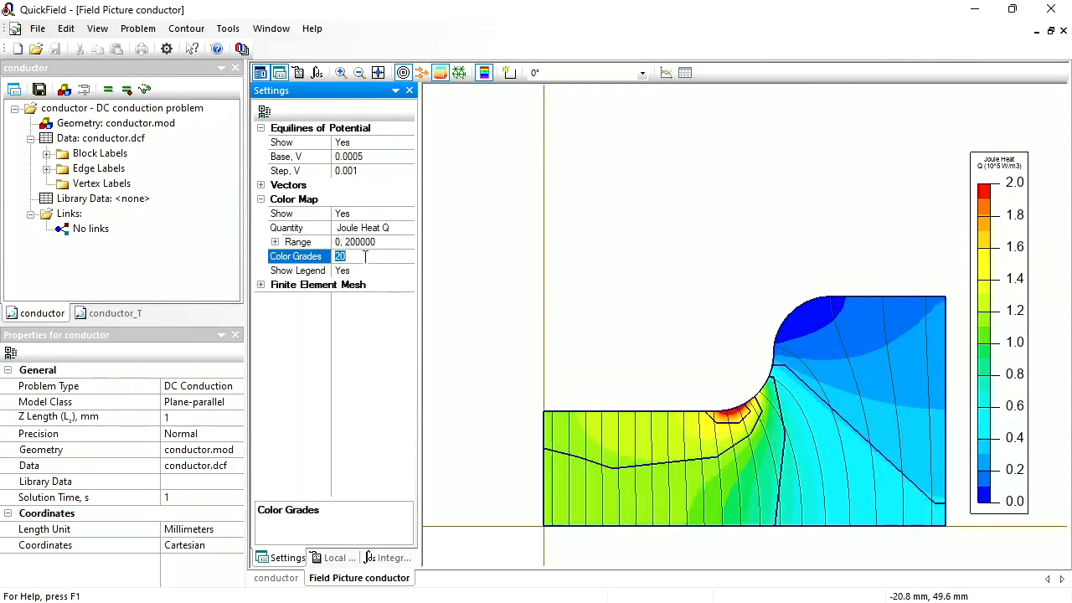
left_click(320, 258)
type("5")
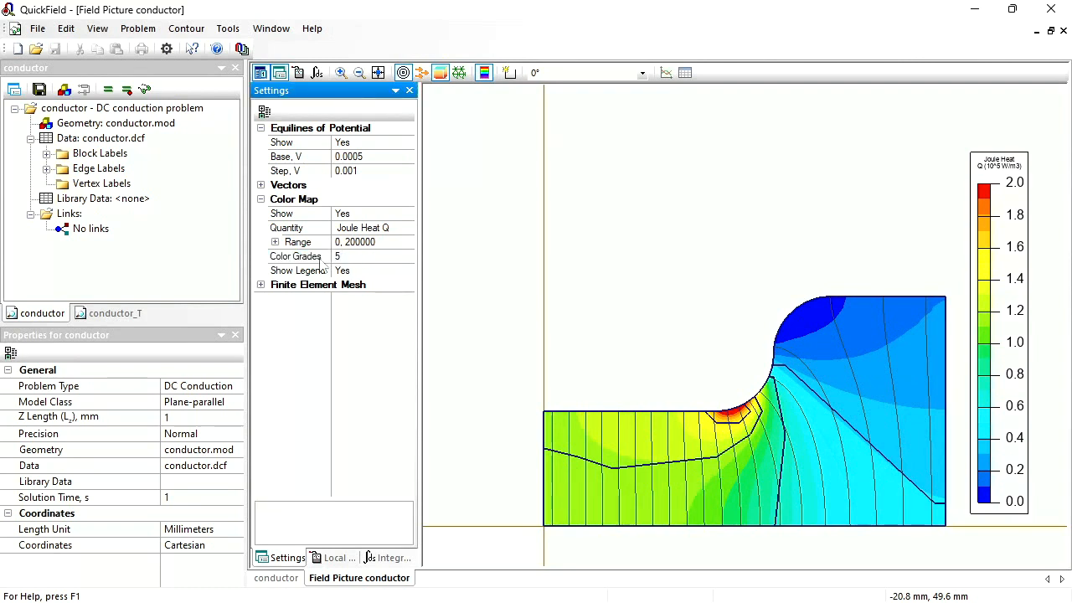
key("Return")
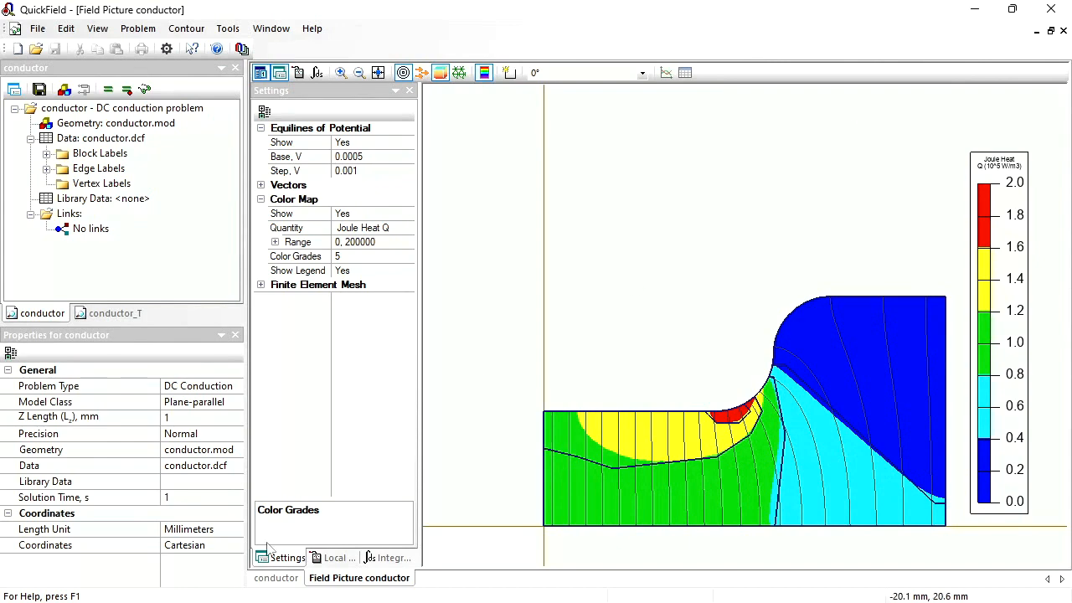
Return to the conductor geometry and tile it horizontally with the updated field picture
left_click(269, 580)
left_click(270, 578)
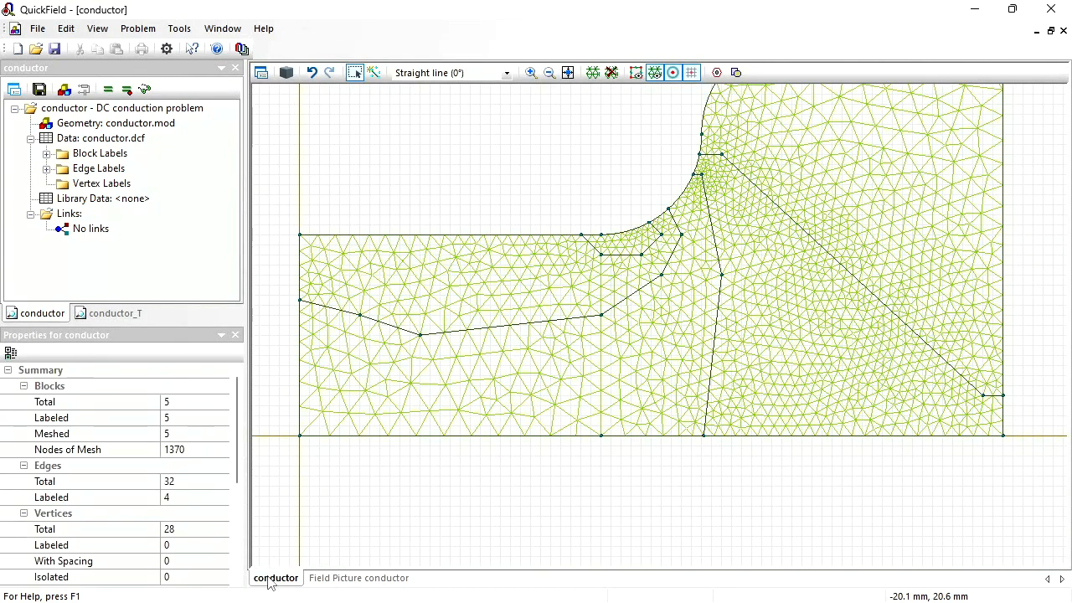
left_click(224, 34)
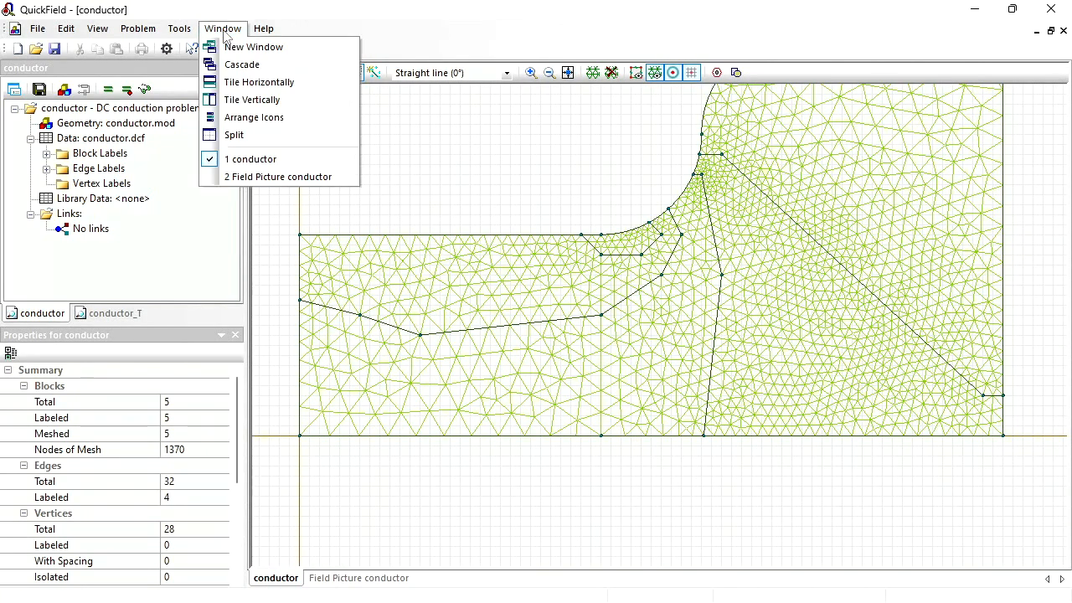
left_click(267, 85)
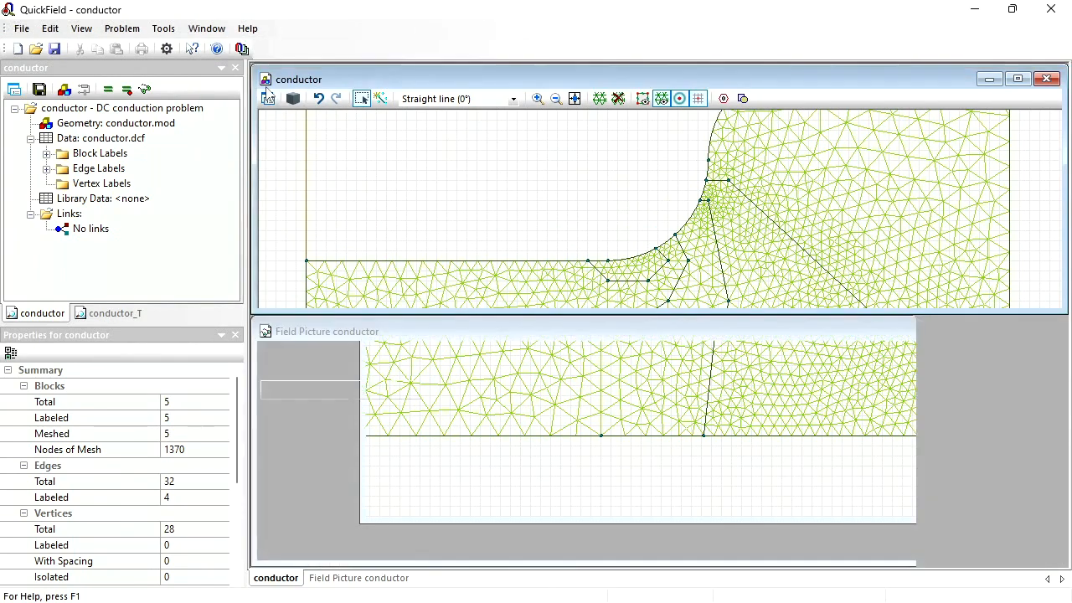
Draw connected edges along the yellow zone's corrected boundary, from (21, 10) through about (10, 13) to (5, 21) mm
left_click(380, 99)
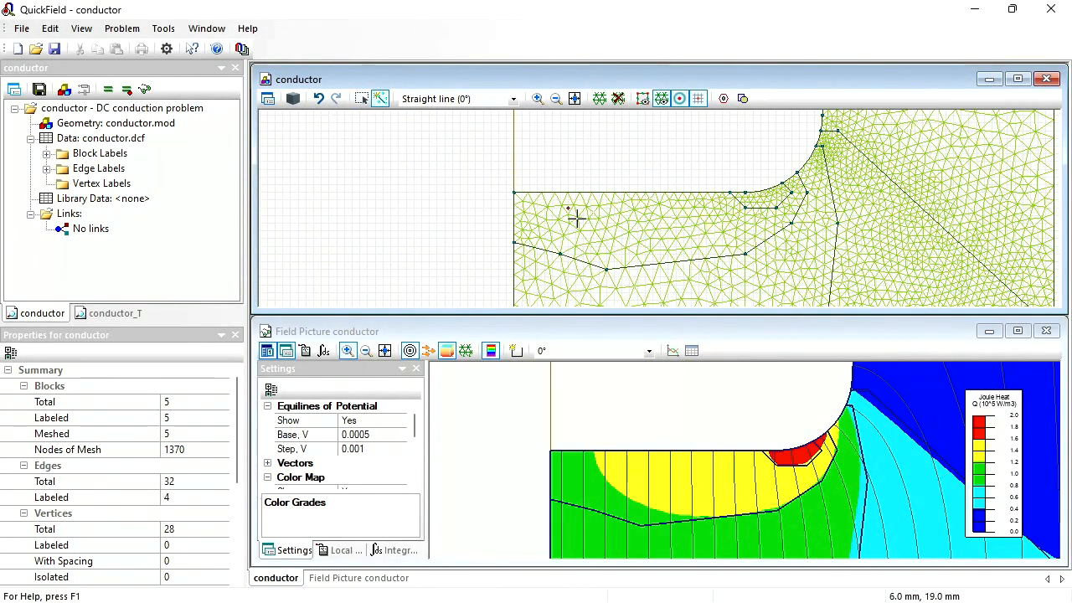
left_click(676, 268)
left_click_drag(590, 248, 590, 247)
left_click_drag(591, 247, 553, 184)
Draw vertical edges from (36, 20) to about (36, 22) mm and from (38, 20) to (38, 25) mm across the curved boundary
mouse_move(745, 185)
left_mouse_down()
mouse_move(792, 192)
mouse_move(791, 173)
left_mouse_up()
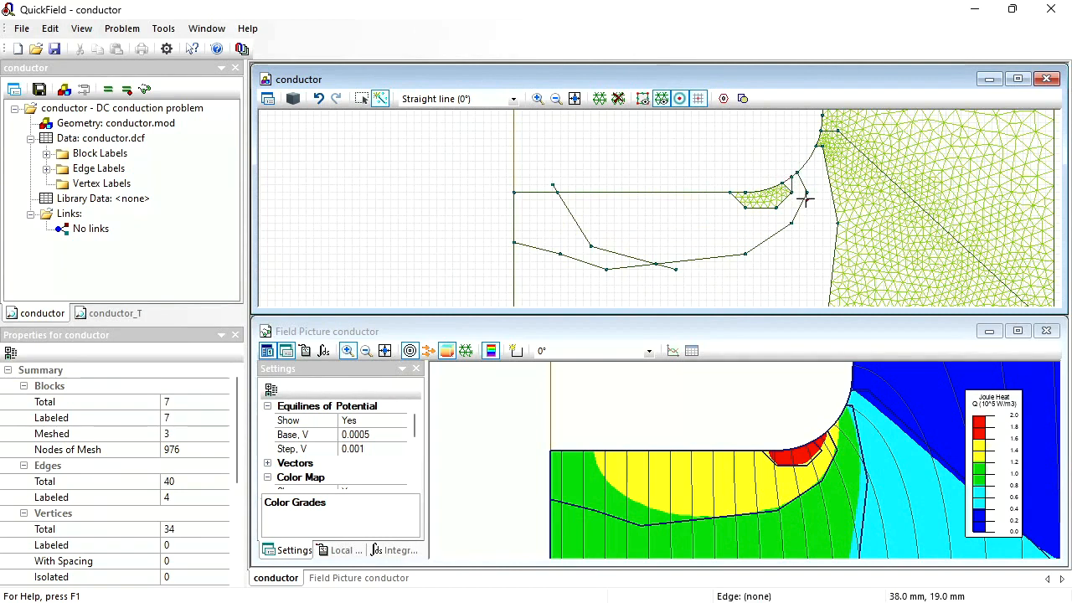
left_click_drag(806, 193, 806, 152)
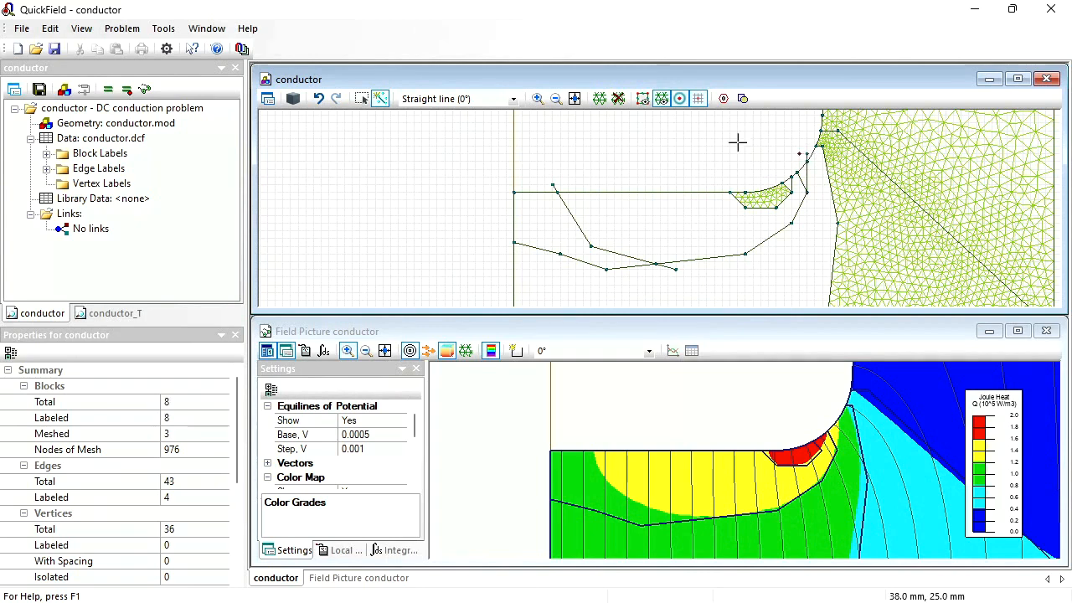
Delete the yellow zone's old boundary vertices at about (6, 12) and (12, 10) mm and the overshooting vertex at (21, 10) mm
left_click(361, 99)
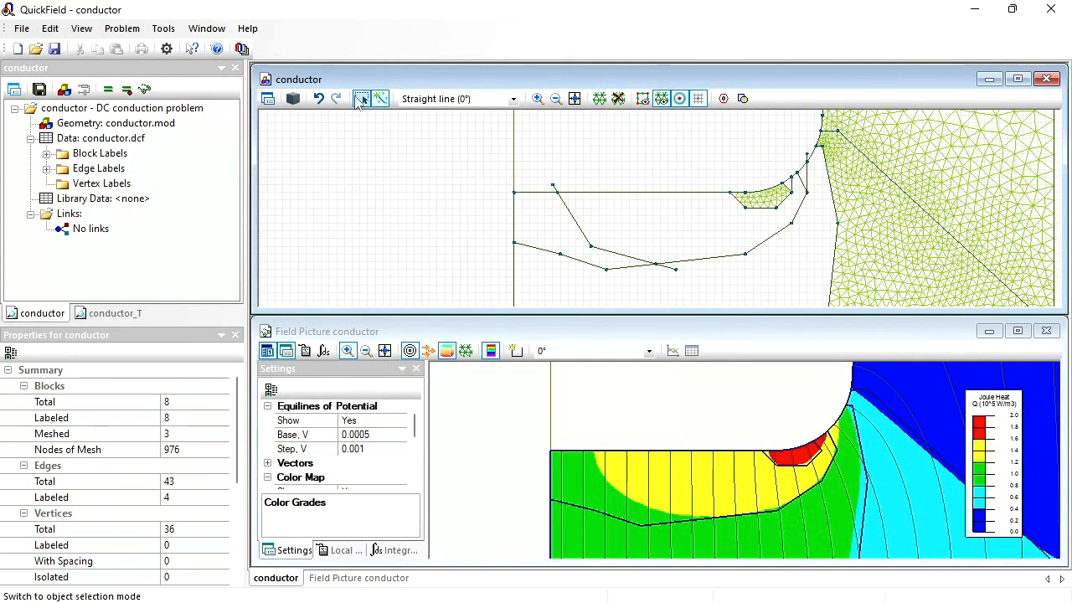
left_click(559, 255)
key("Delete")
key("Return")
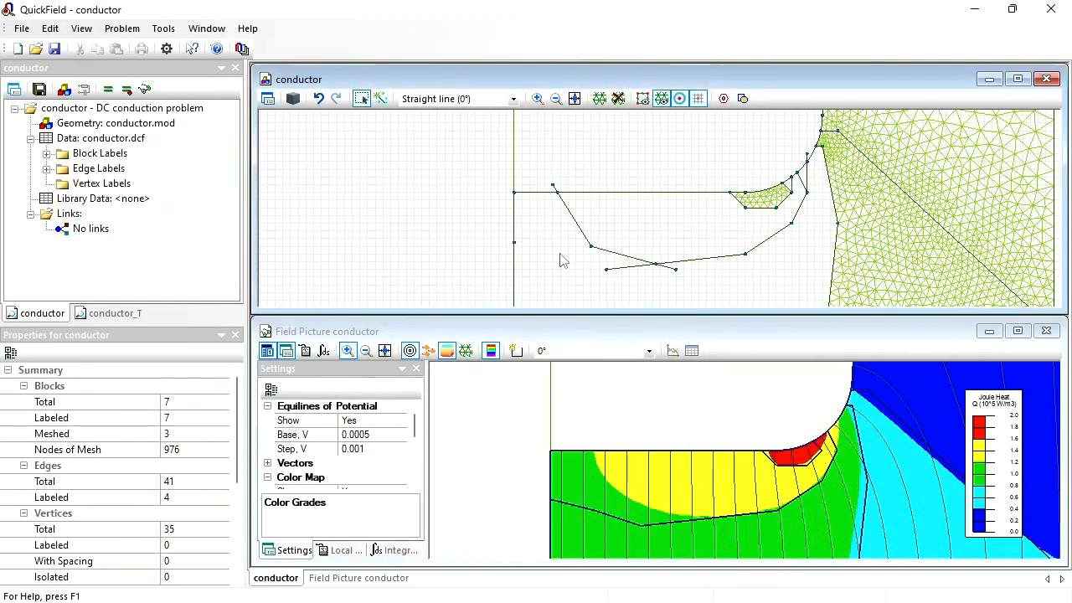
left_click(608, 269)
key("Delete")
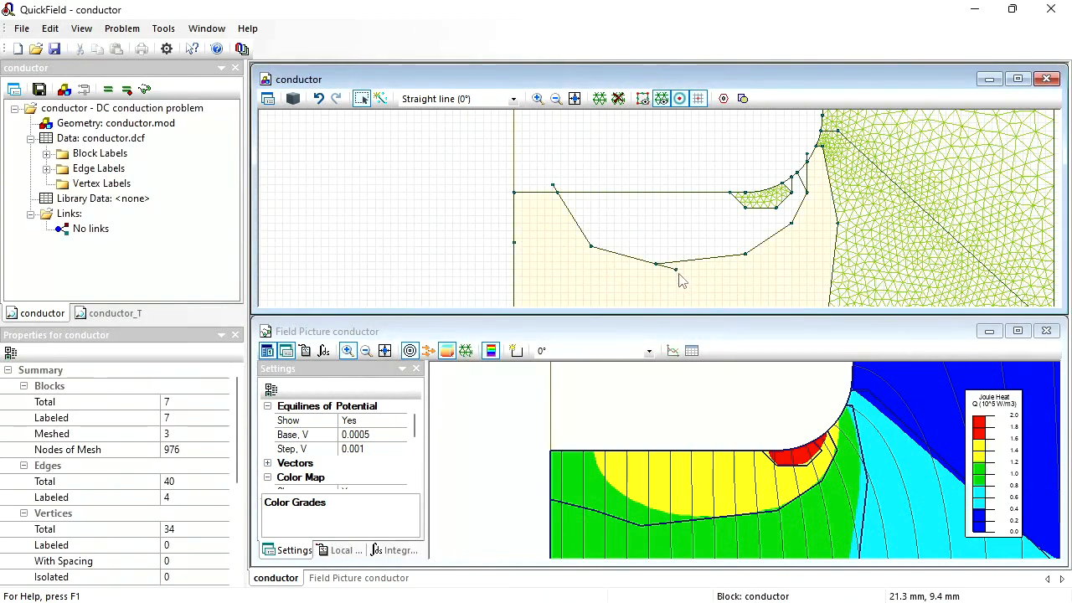
left_click(679, 268)
key("Delete")
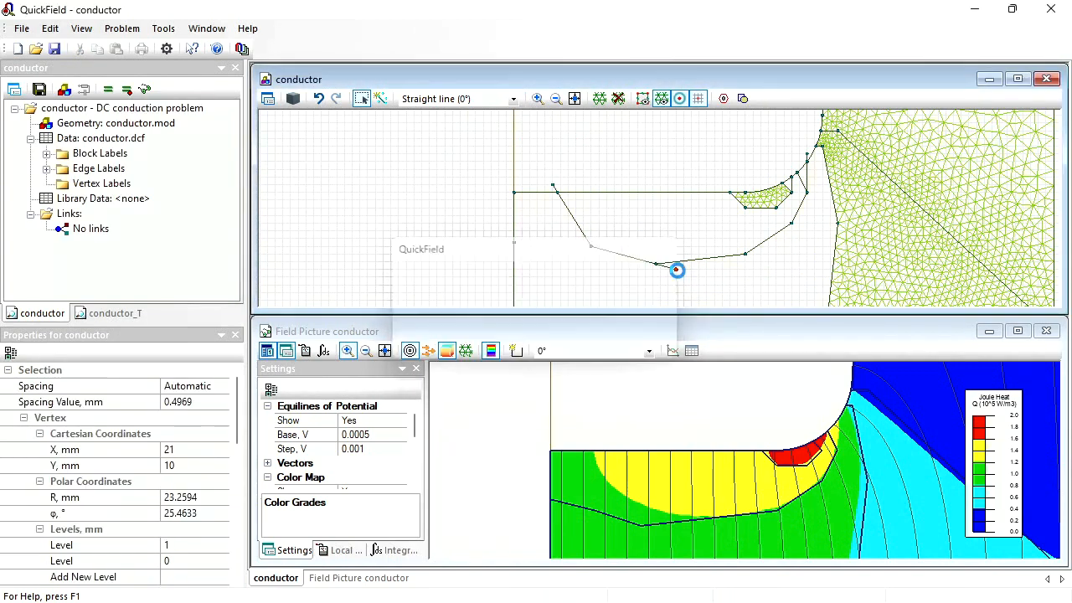
key("Return")
left_click(685, 271)
left_click(691, 281)
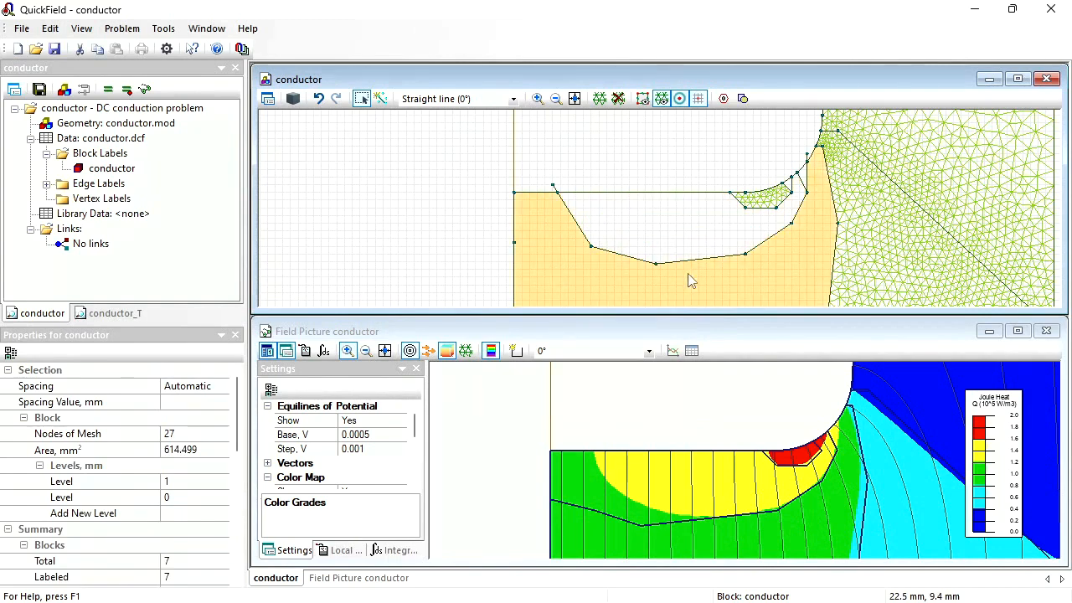
Delete the two old slanted edges running from (36, 20) and (38, 20) mm to the curved boundary
left_click(789, 190)
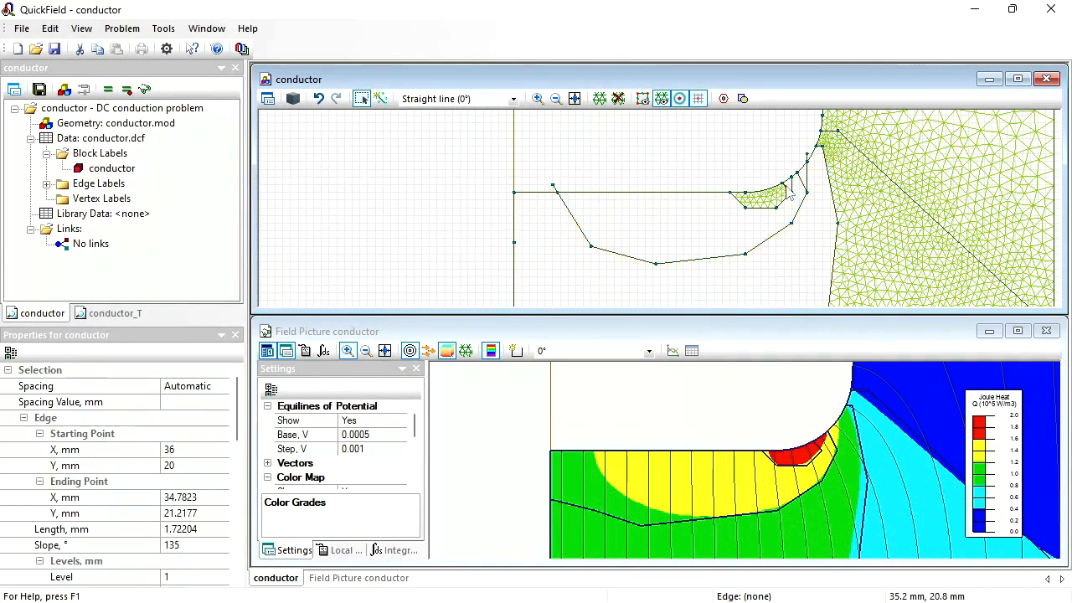
key("Delete")
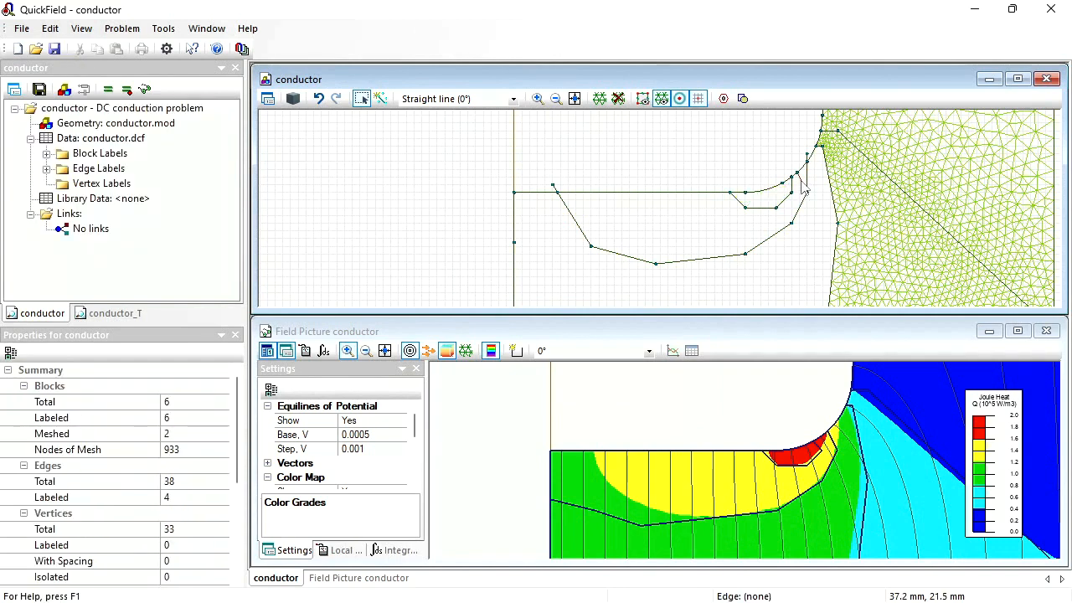
left_click(802, 188)
key("Delete")
Delete the overshooting end vertices at (38, 25) and (5, 21) mm outside the conductor outline
left_click(807, 156)
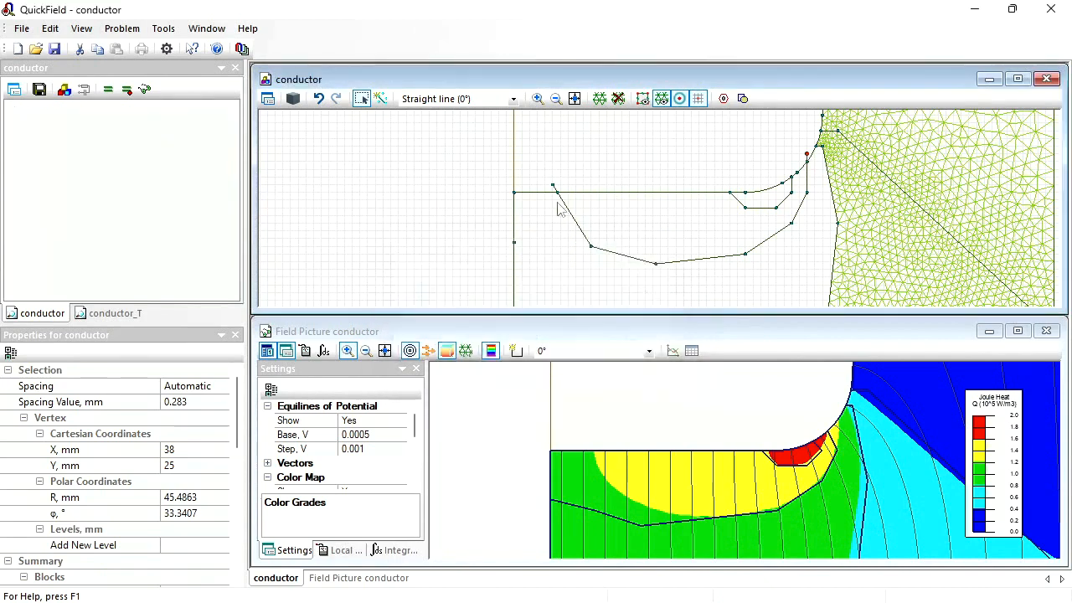
key("Delete")
left_click(552, 186)
key("Delete")
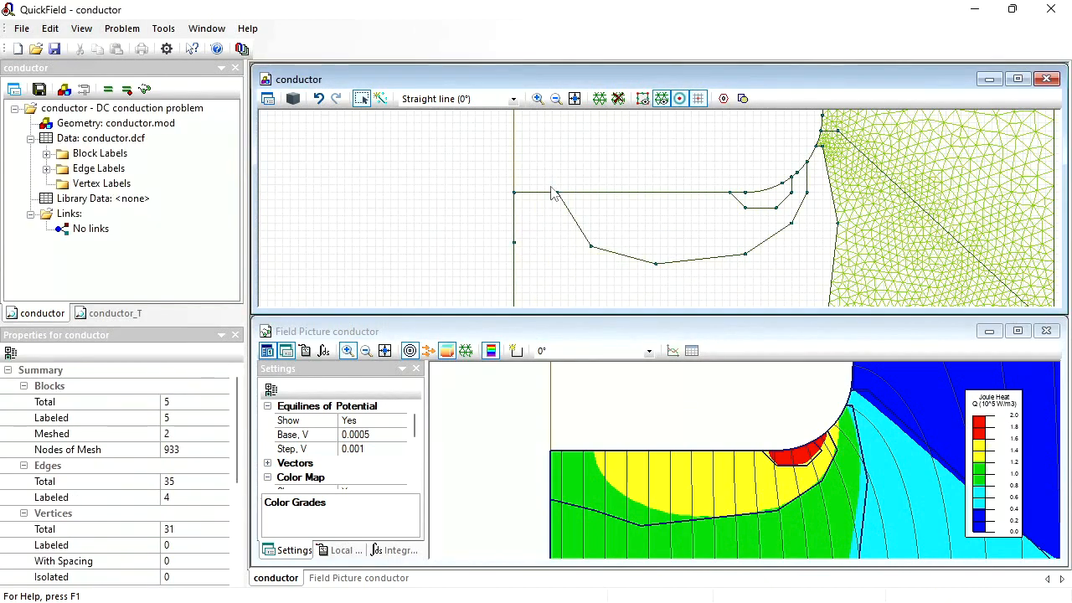
Build the mesh in all blocks and solve the DC conduction problem to open its field picture
left_click(599, 99)
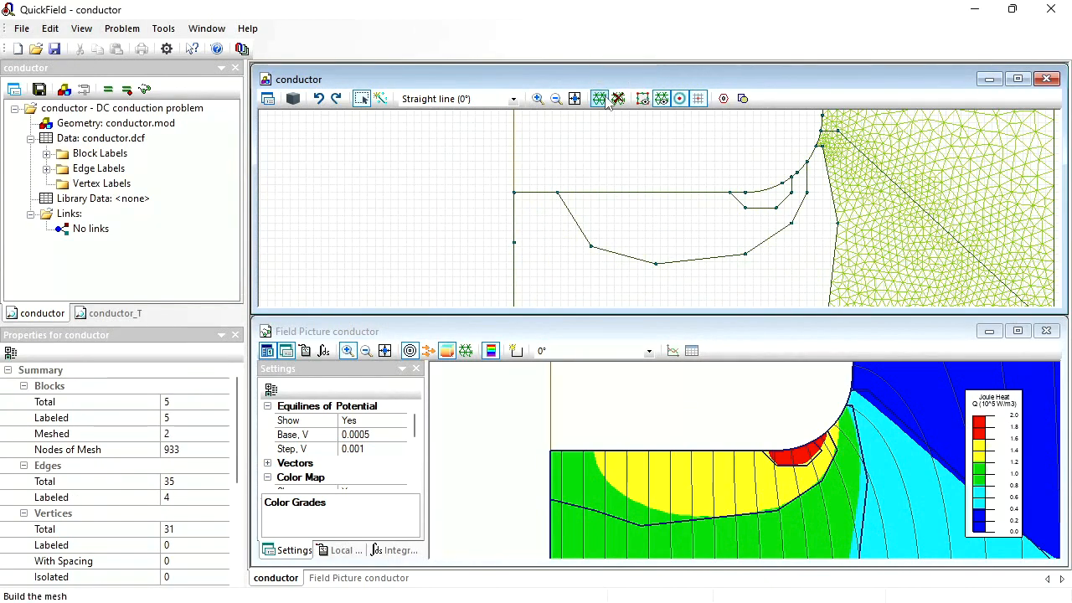
left_click(108, 92)
key("Return")
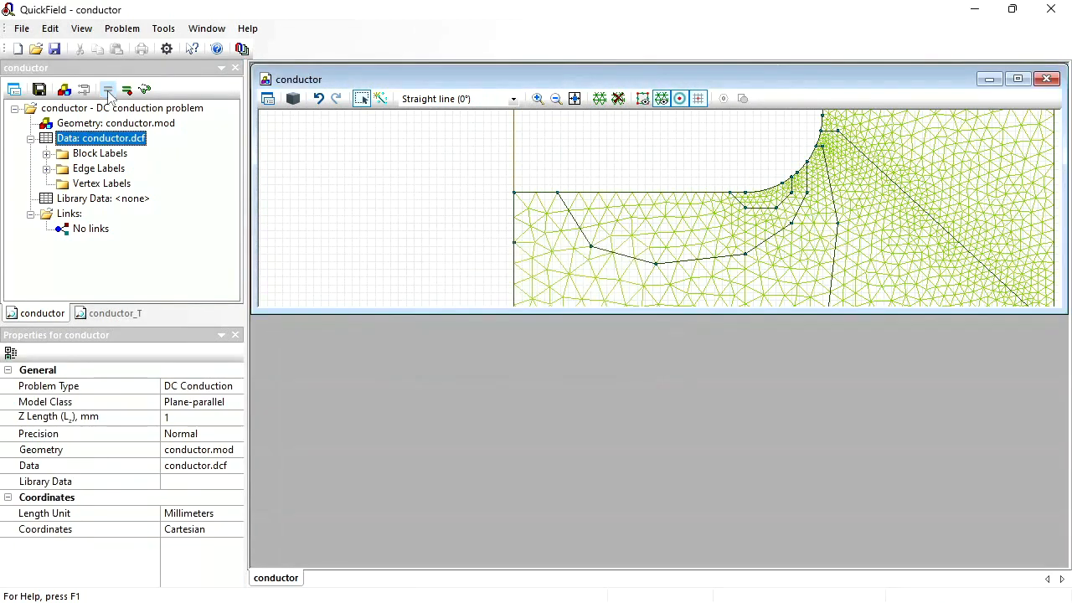
key("Return")
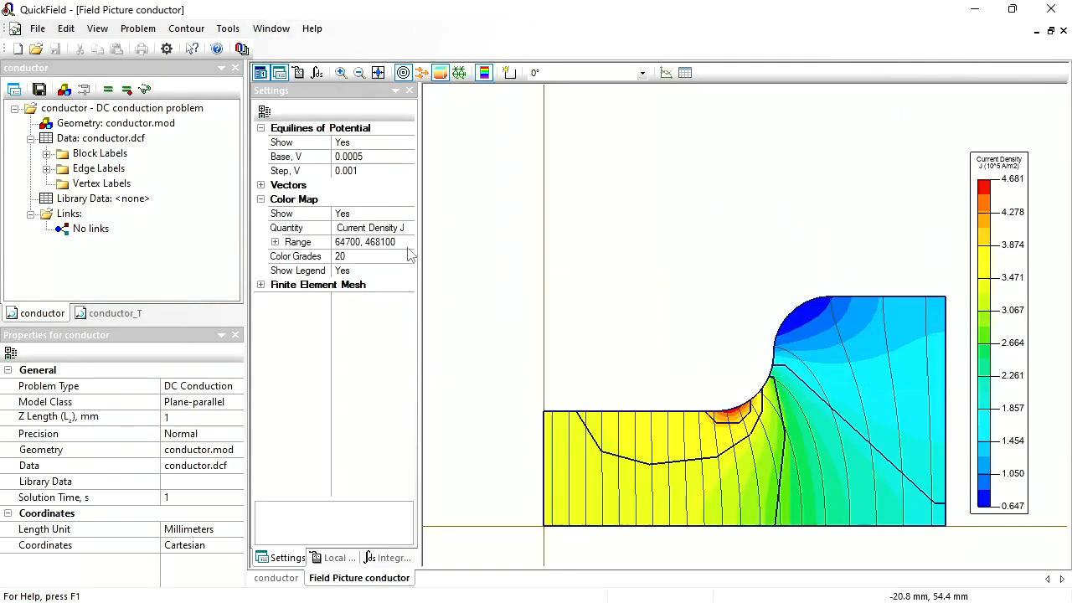
Display Joule Heat Q in the color map with a range of 0 to 200000 and 5 color grades
left_click(409, 228)
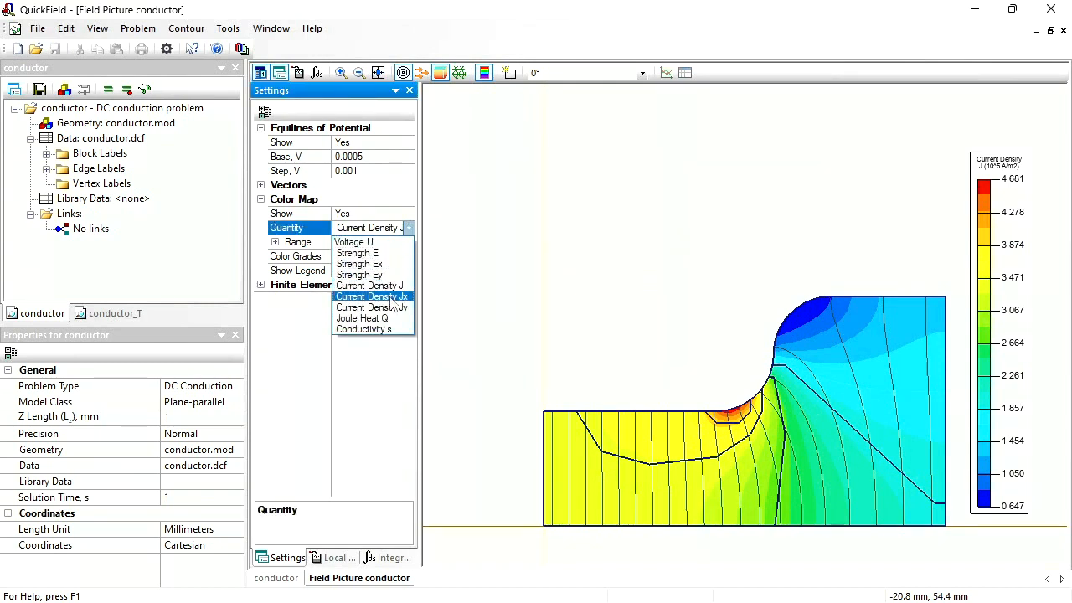
left_click(365, 318)
left_click(403, 242)
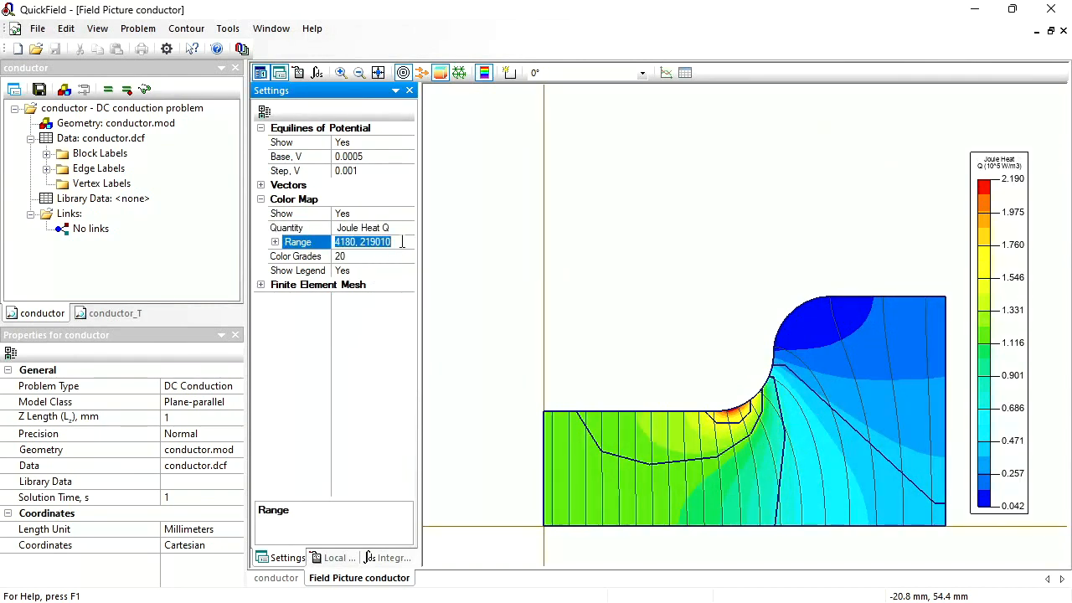
type("0,2000")
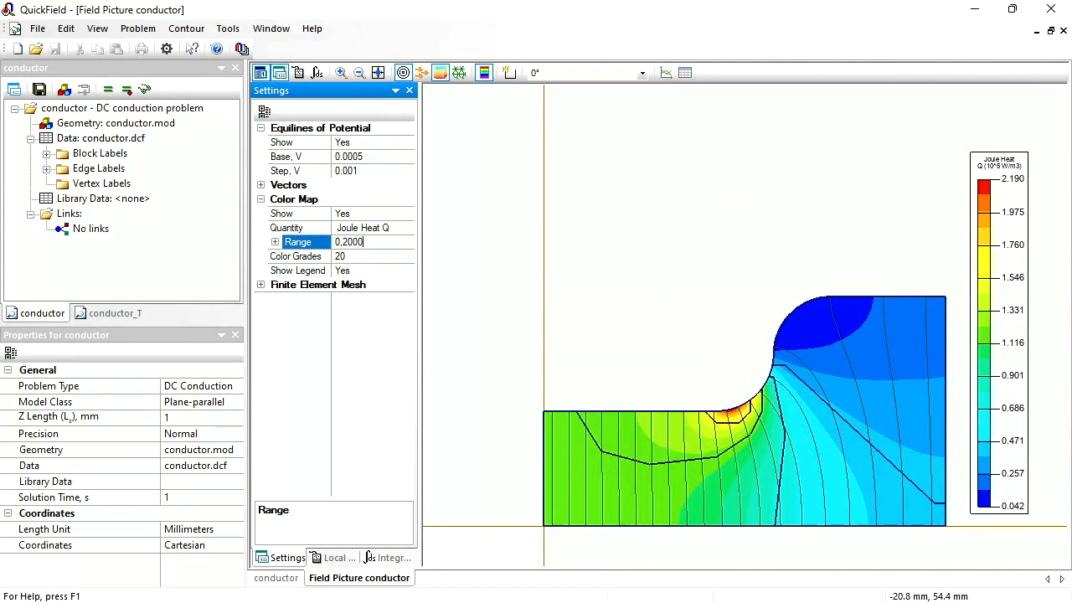
key("Return")
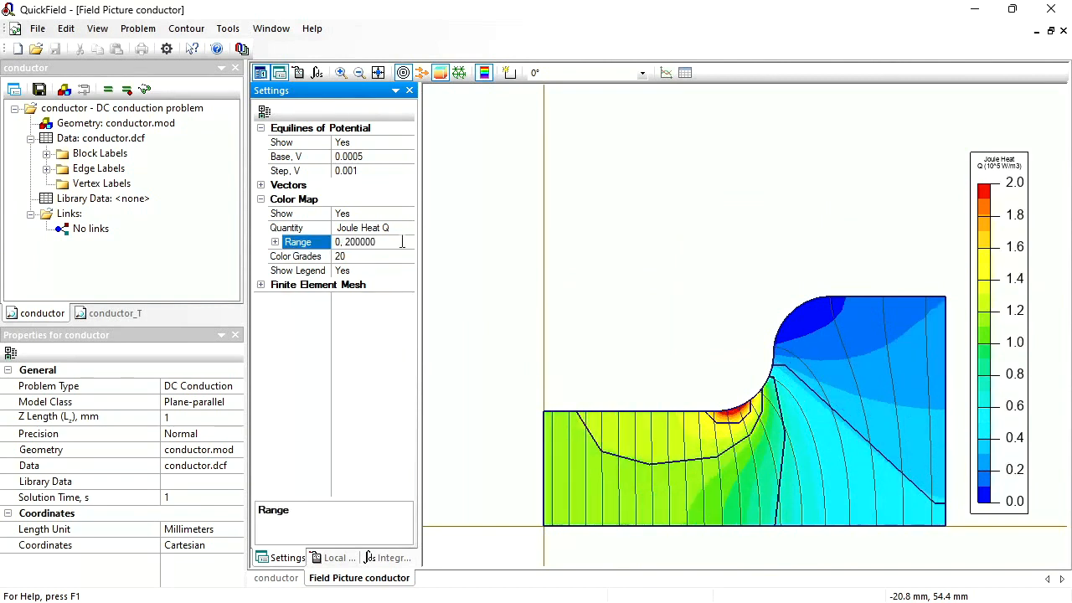
left_click(356, 257)
type("5")
key("Return")
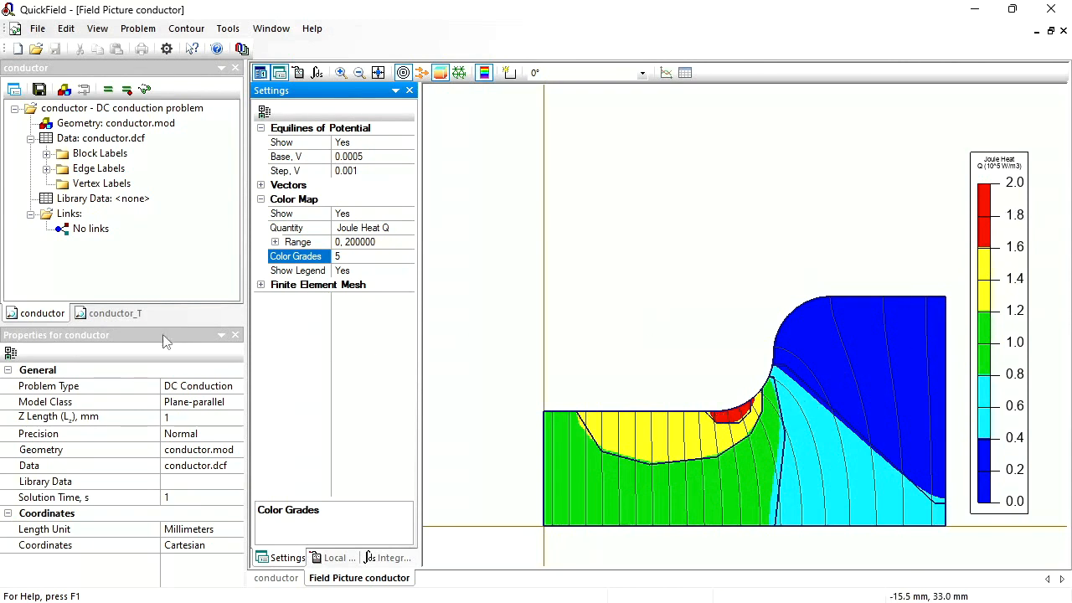
Switch to the conductor_T problem, open its geometry and show the whole model in a tilted 3D view
left_click(137, 319)
left_click(100, 139)
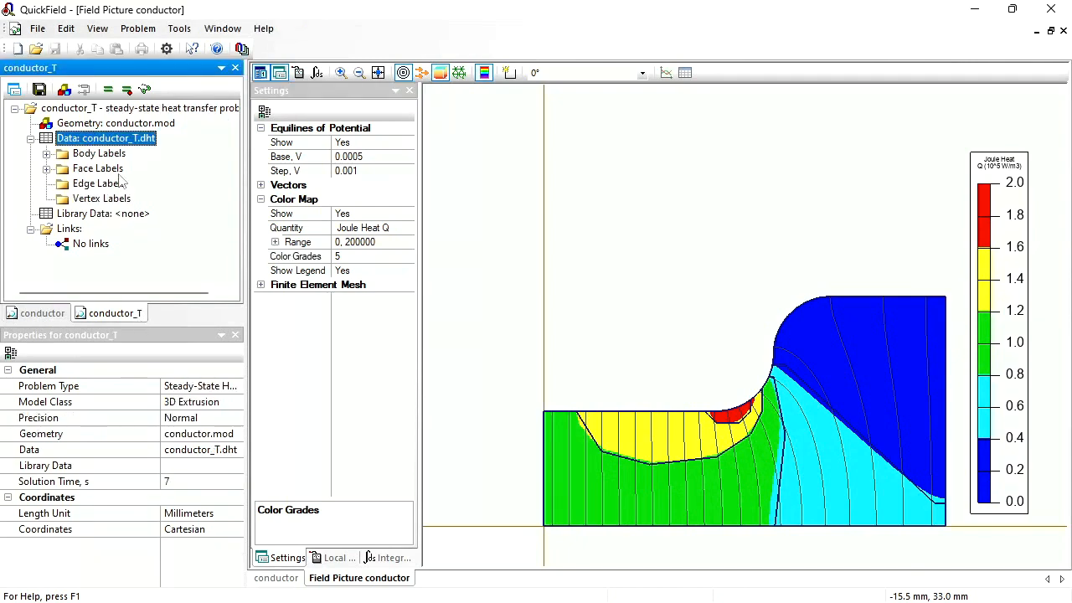
double_click(86, 128)
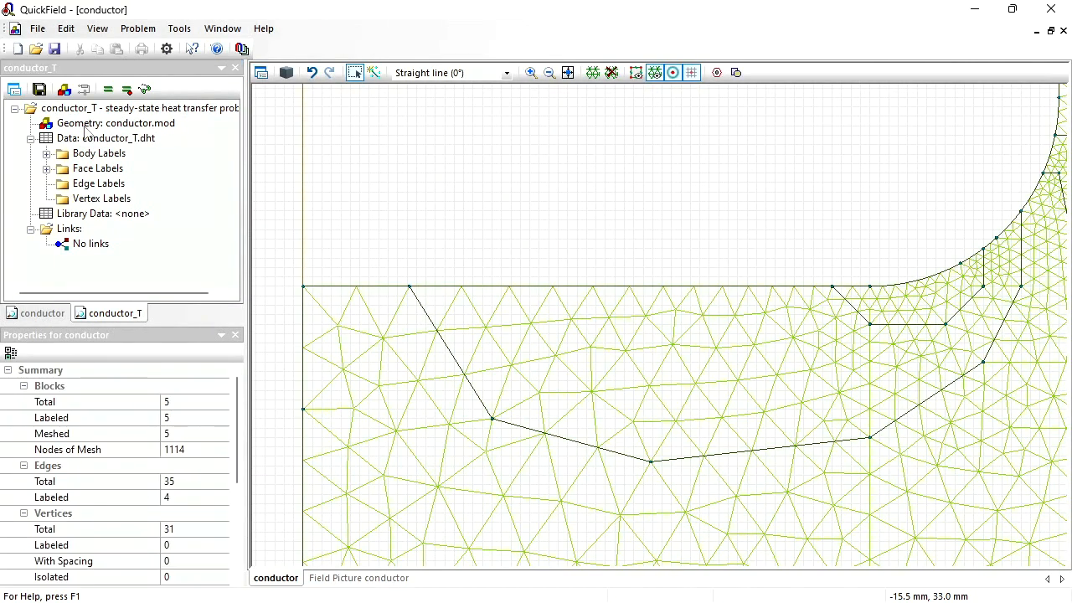
left_click(568, 72)
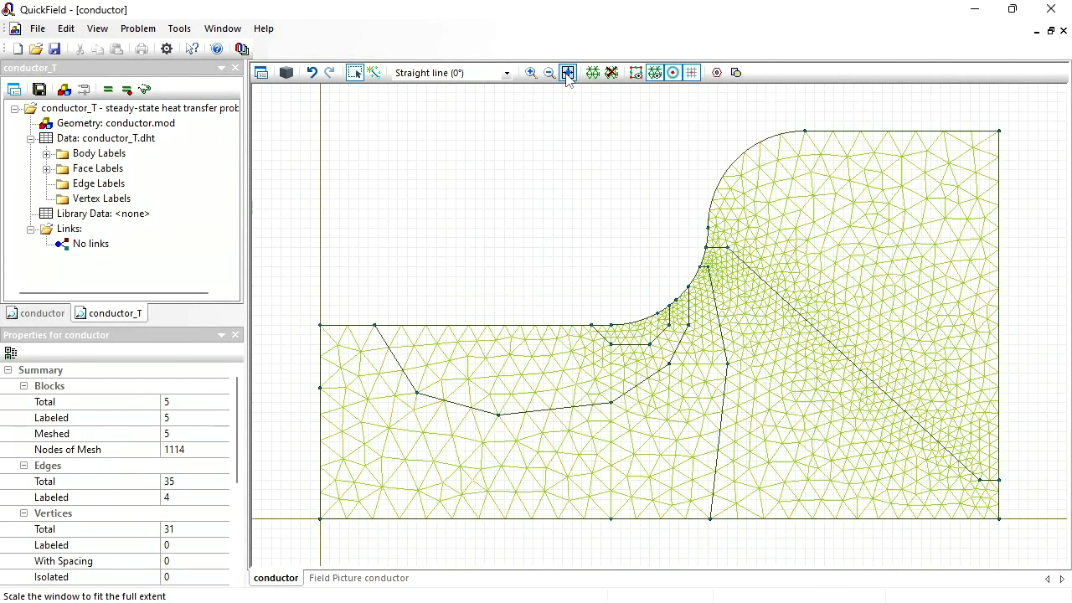
left_click(286, 73)
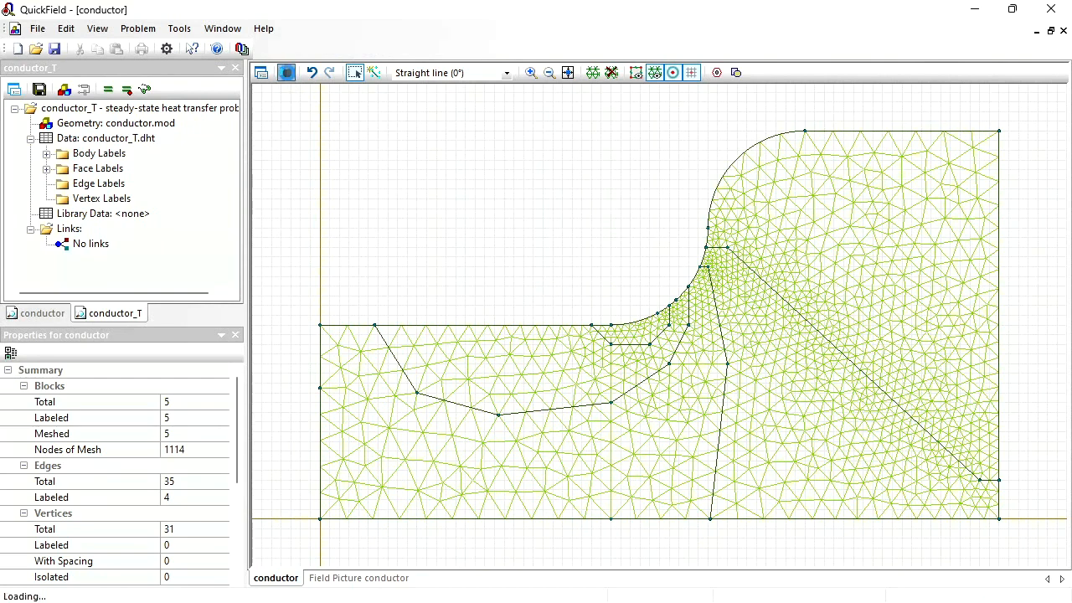
left_click(287, 73)
left_click_drag(414, 221, 341, 317)
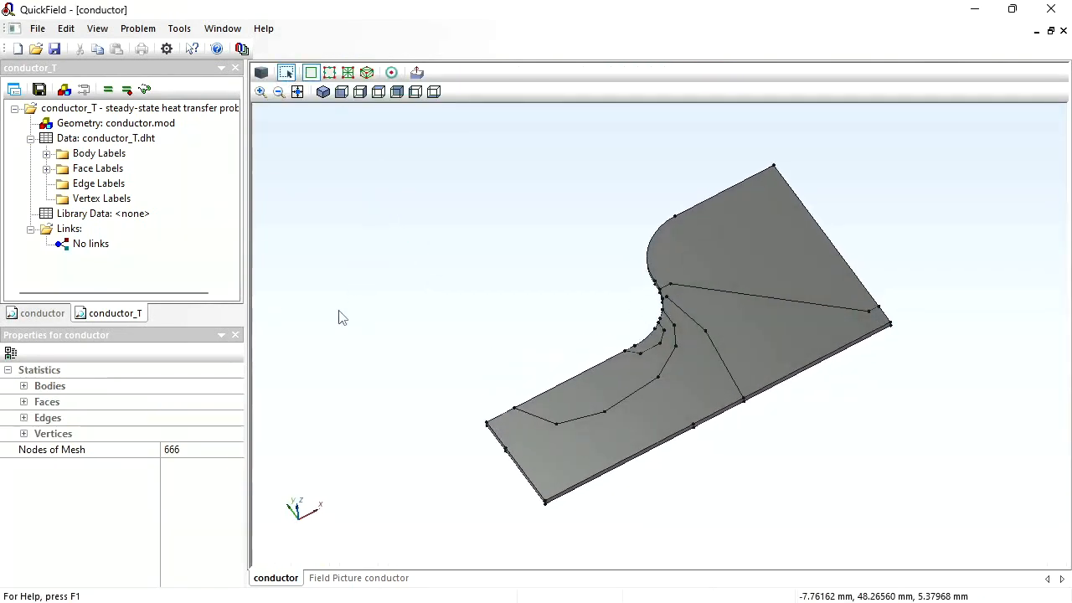
Label the small body at the concave fillet, where Joule heat is highest, as red
left_click(48, 155)
left_click(91, 171)
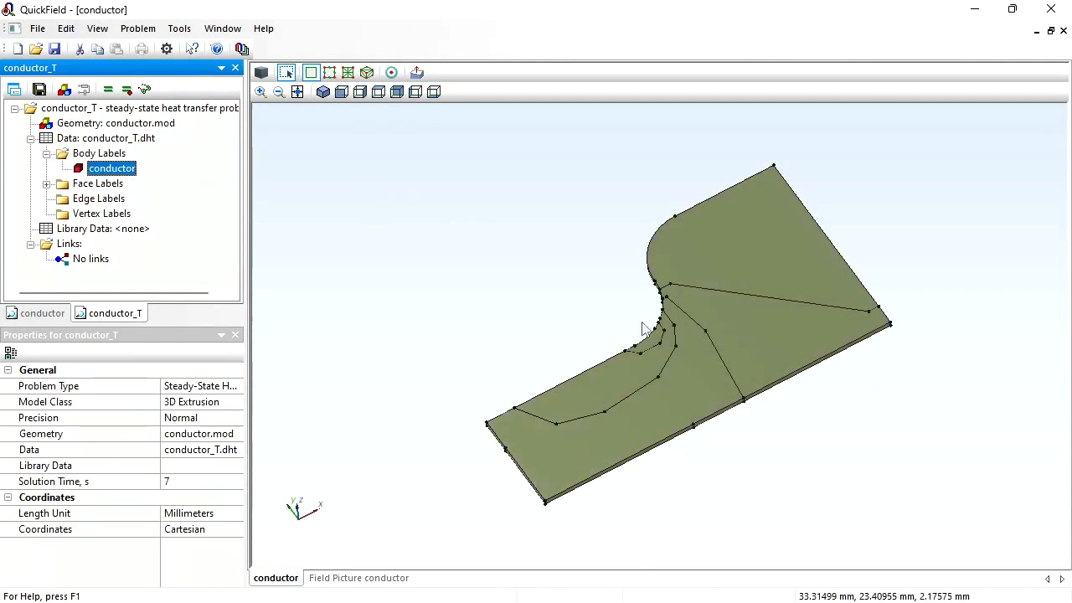
left_click(653, 347)
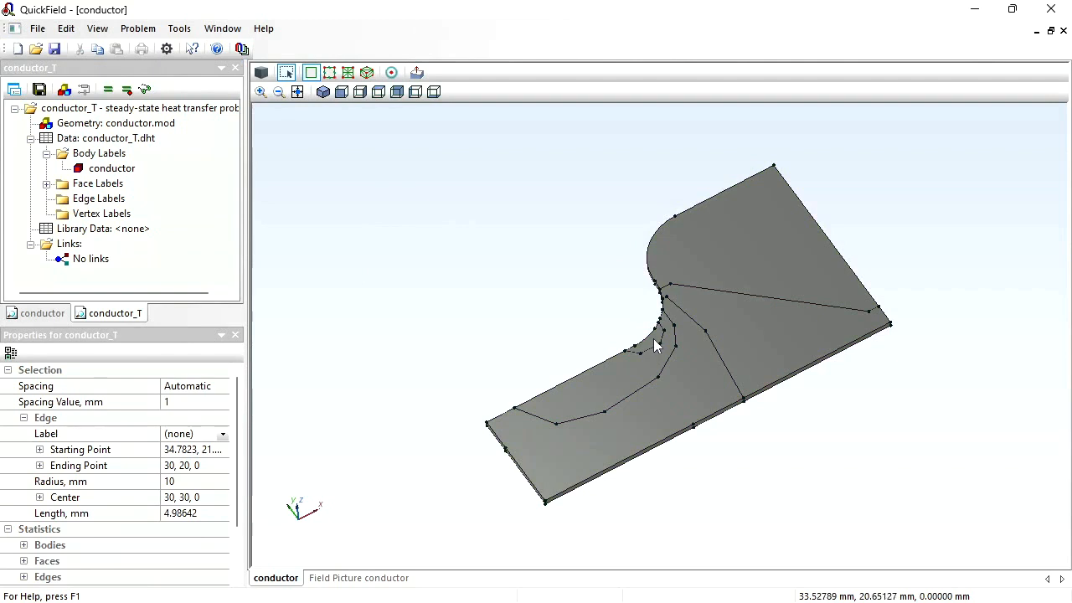
left_click(655, 346)
left_click(655, 346)
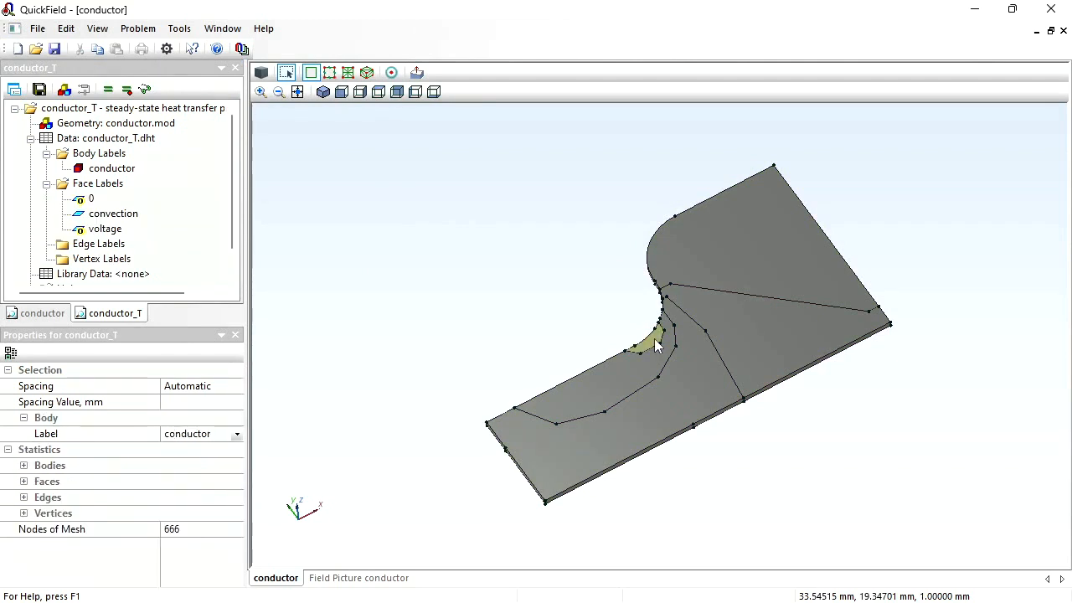
left_click(221, 434)
type("red")
key("Return")
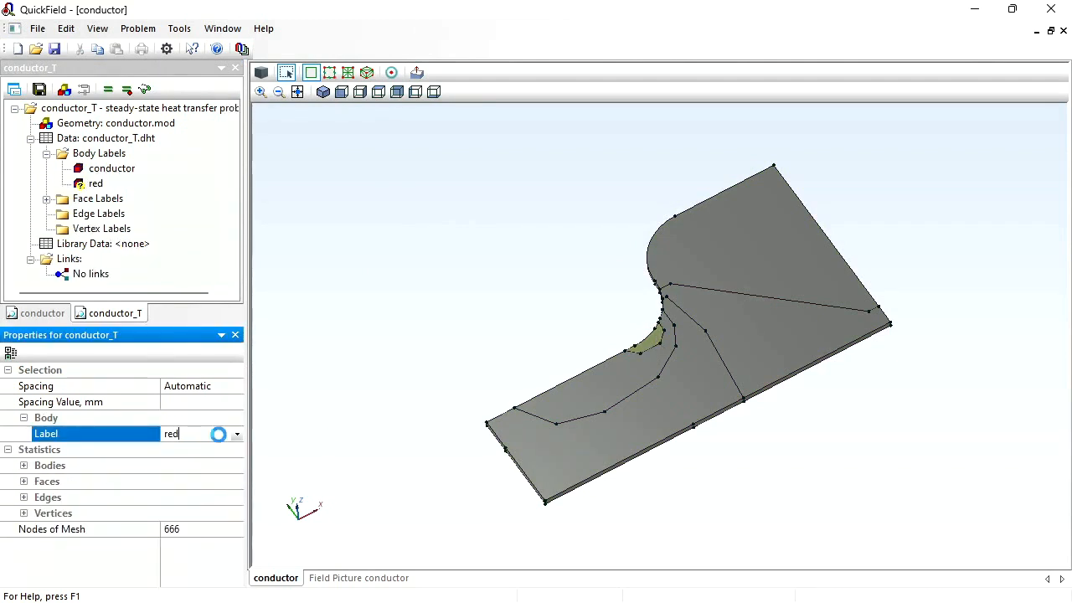
Label the elongated body surrounding the red zone along the narrow section's edge as yellow
left_click(613, 375)
left_click(613, 379)
left_click(221, 434)
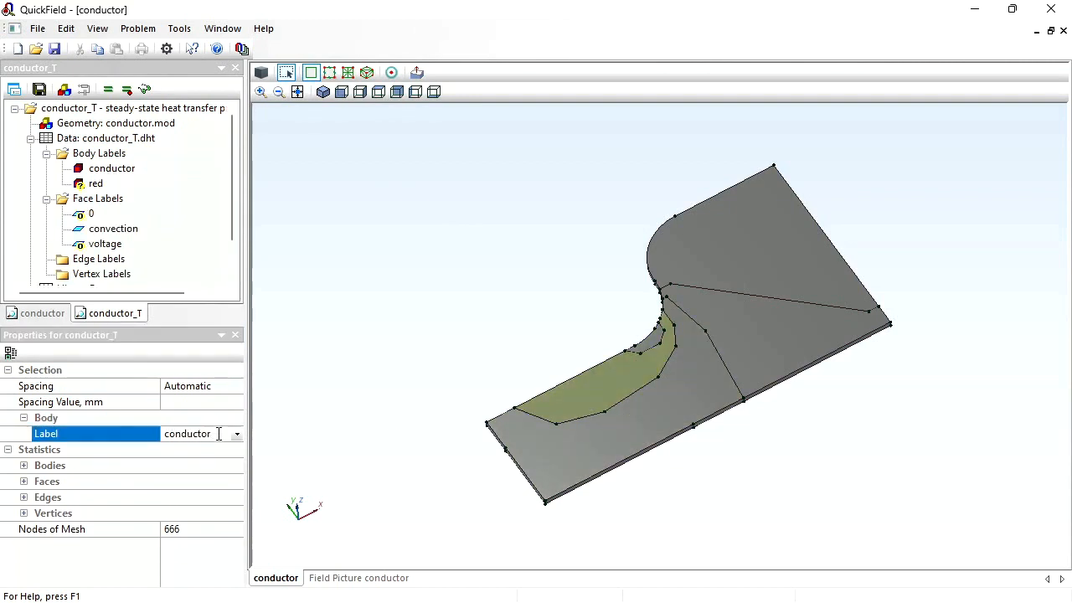
type("yellow")
key("Return")
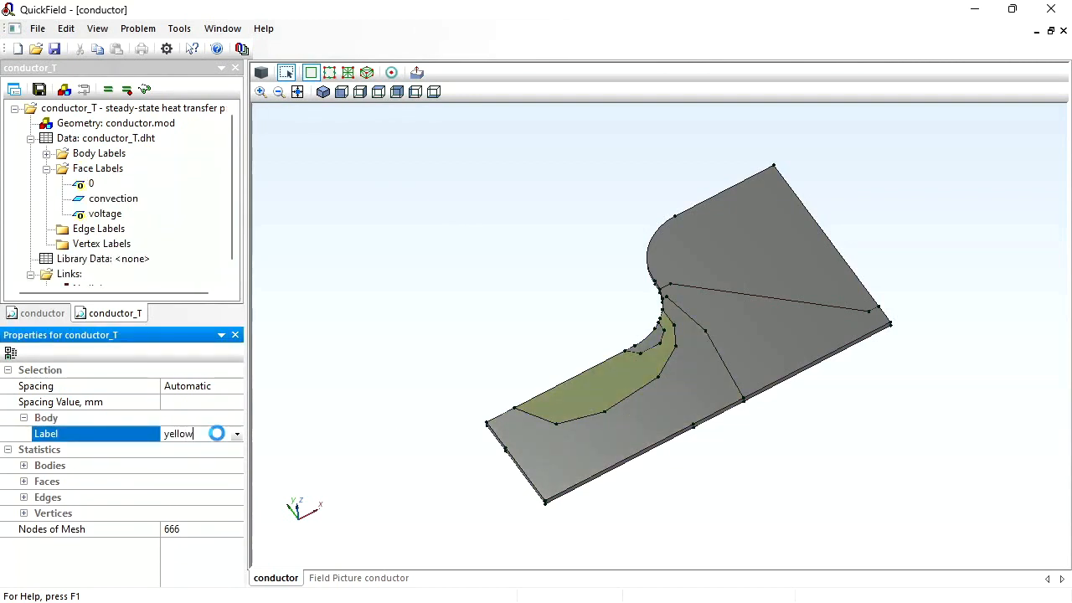
Label the body filling the rest of the narrow section, next to the yellow zone, as green
left_click(704, 410)
left_click(212, 434)
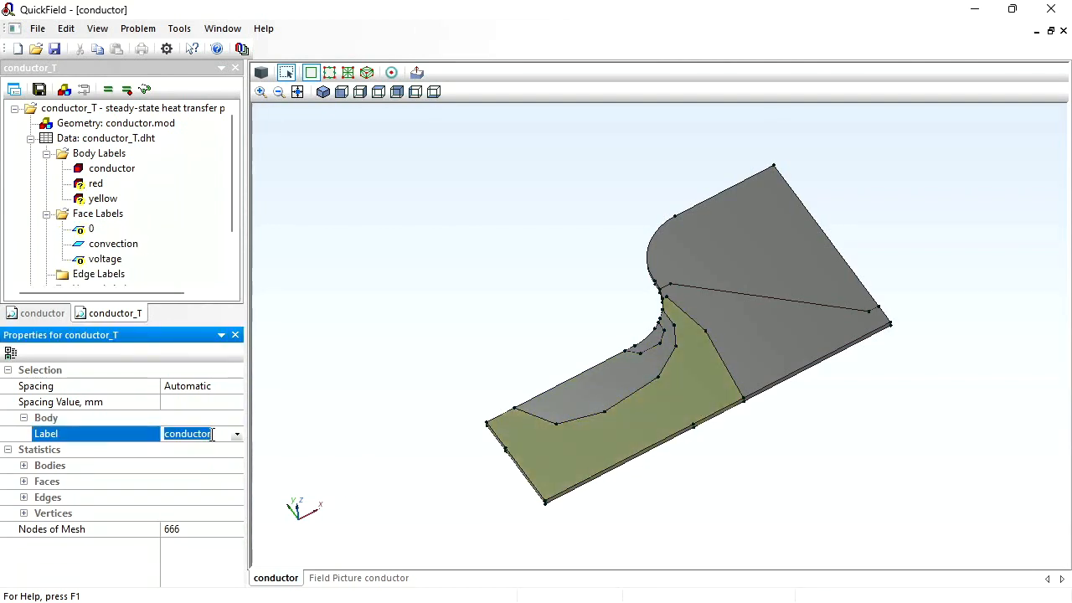
type("green")
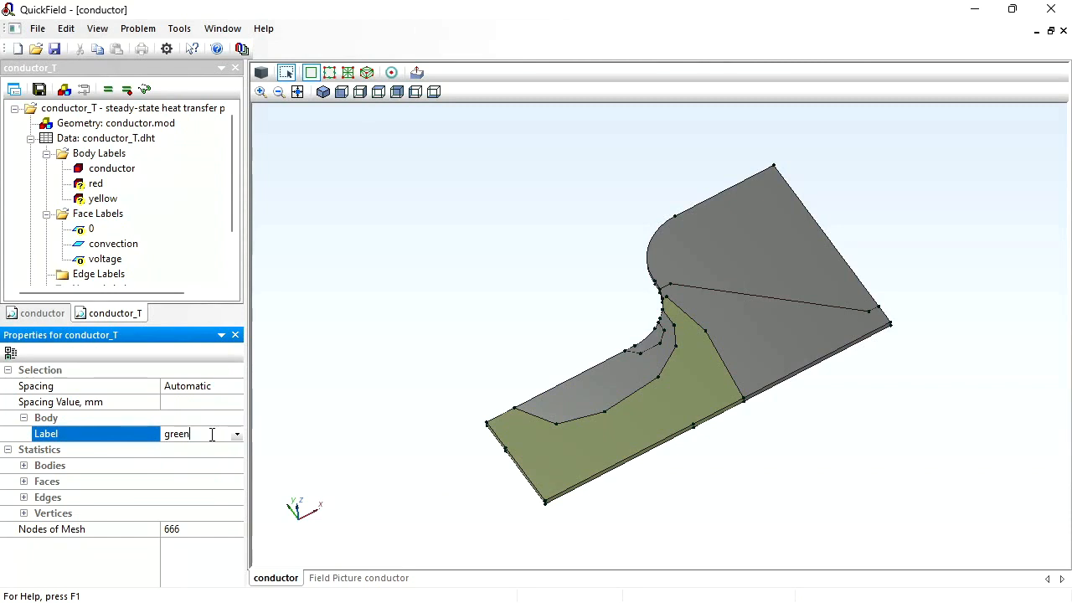
key("Return")
Label the triangular body between the green zone and the diagonal boundary as blue
left_click(768, 330)
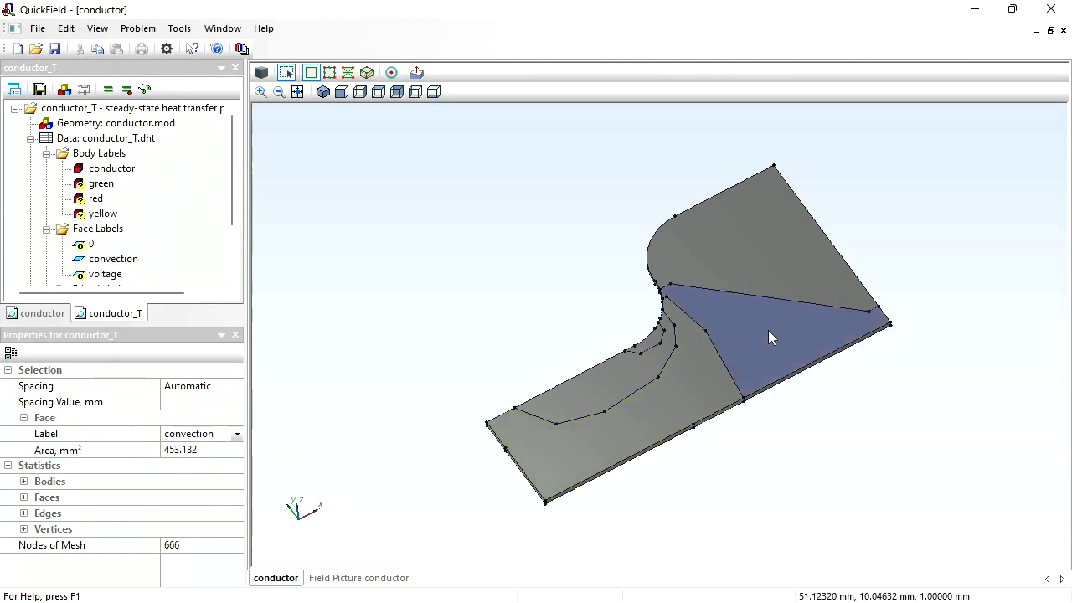
left_click(768, 330)
left_click(183, 433)
type("b")
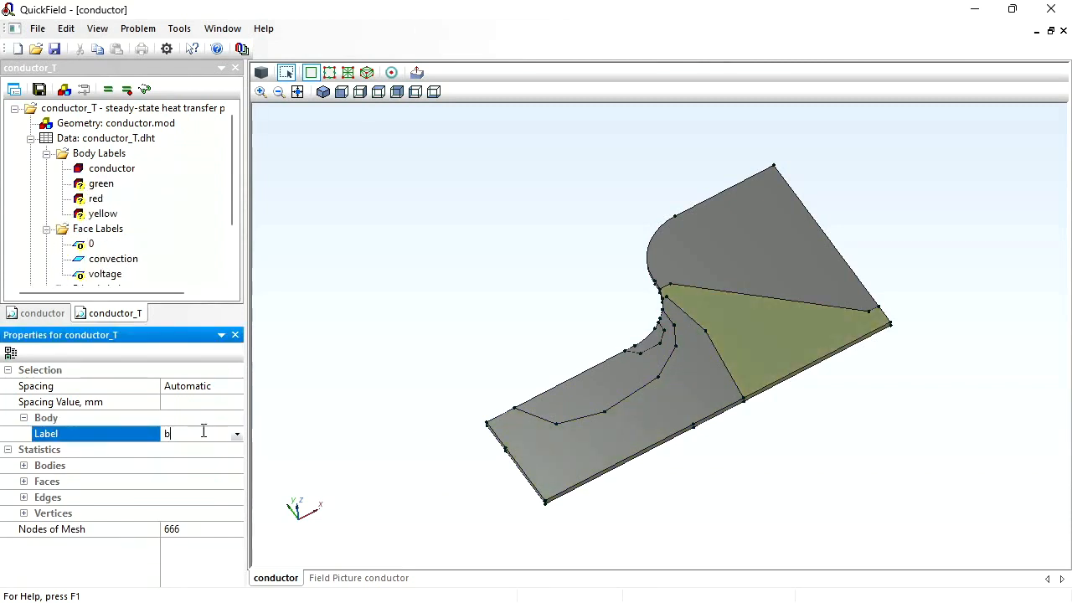
type("lue")
key("Return")
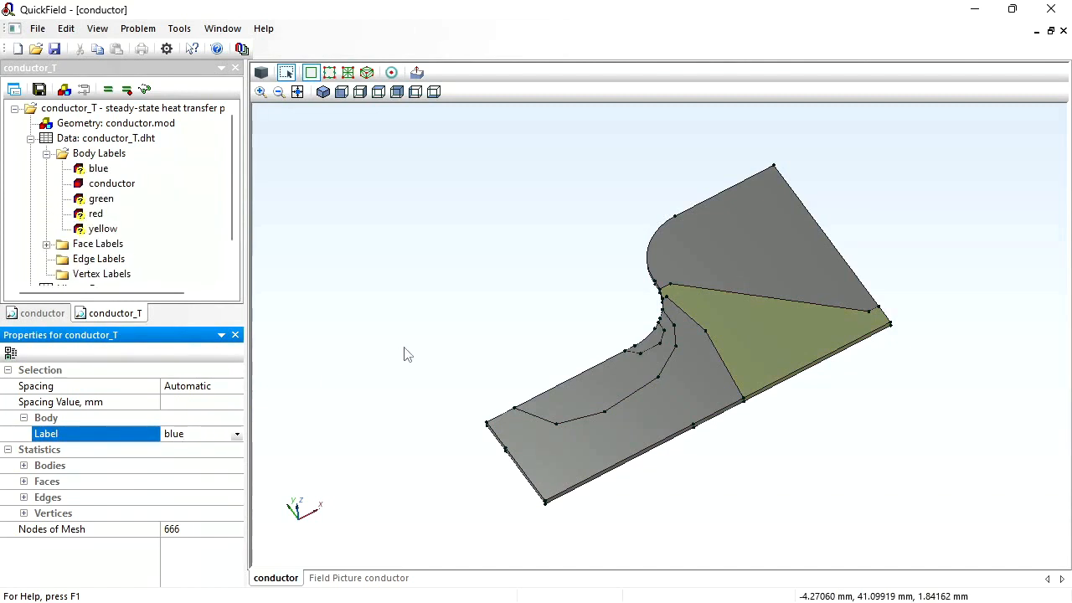
Label the large body with the convex rounded corner, beyond the diagonal boundary, as dark blue
left_click(745, 259)
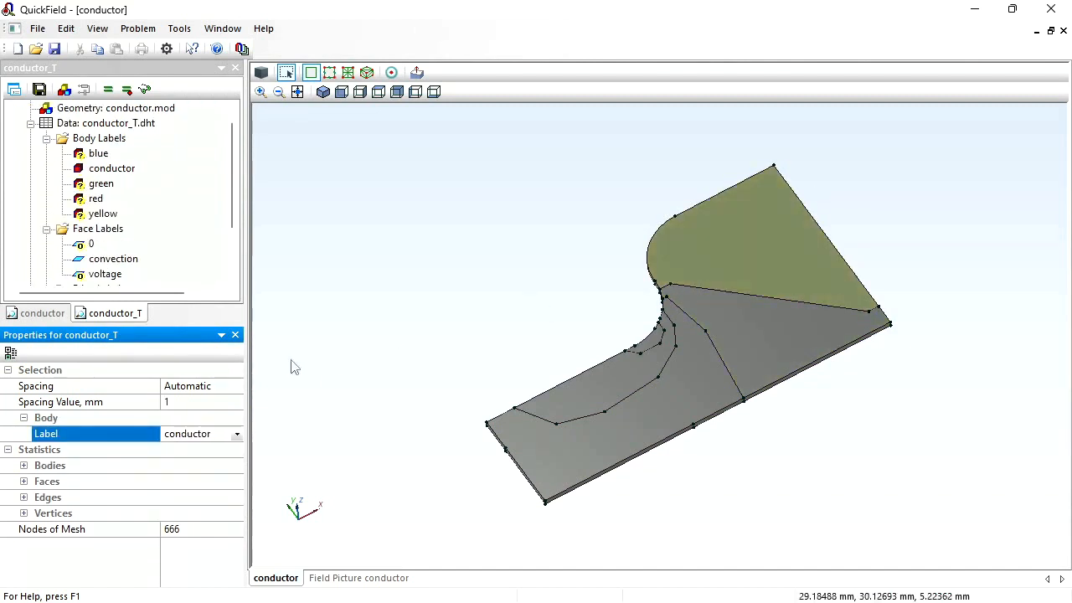
left_click(218, 434)
type("da")
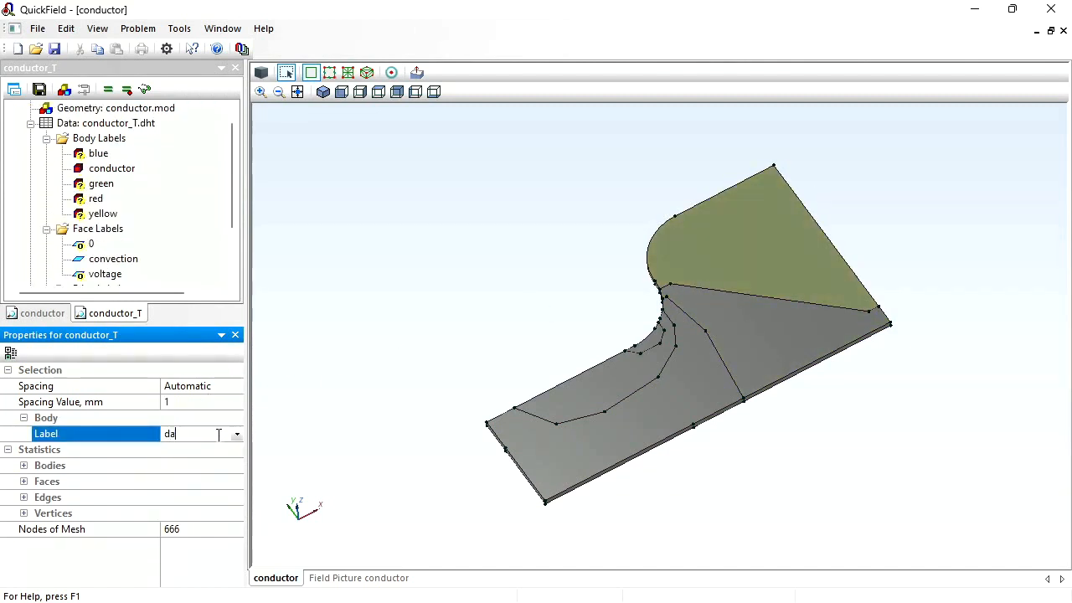
type("rk blue")
key("Return")
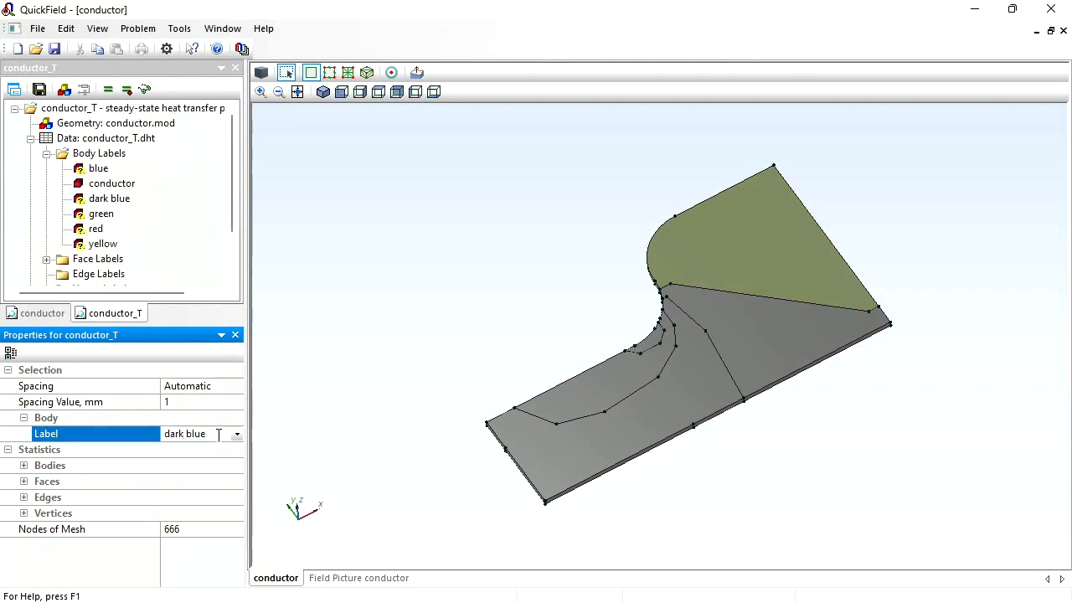
Arrange the model and field picture windows side by side and widen the Joule heat legend so its values are readable
left_click(87, 172)
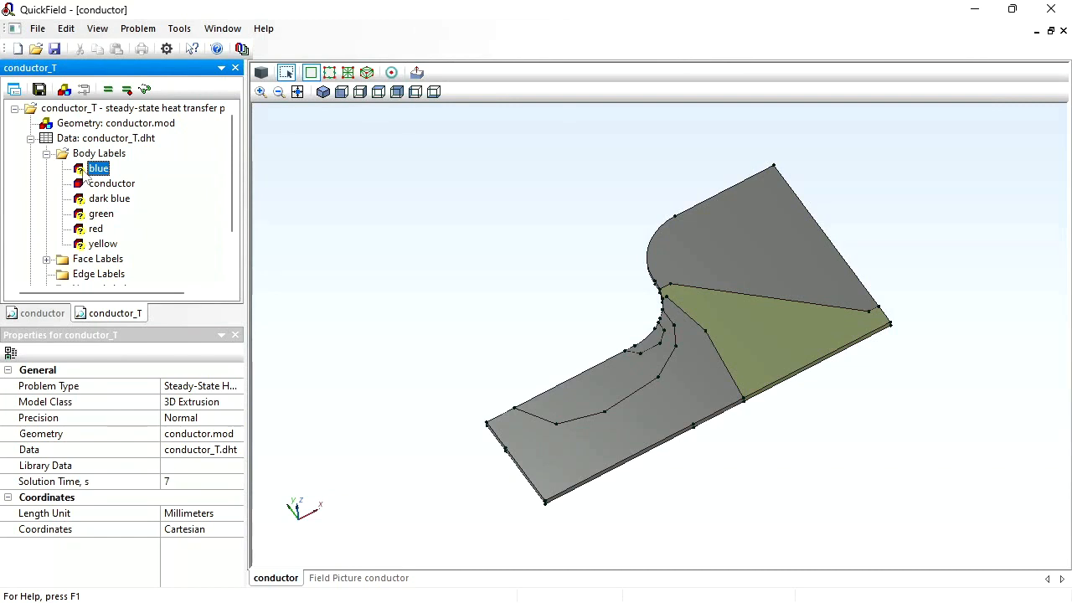
left_click(222, 28)
left_click(262, 92)
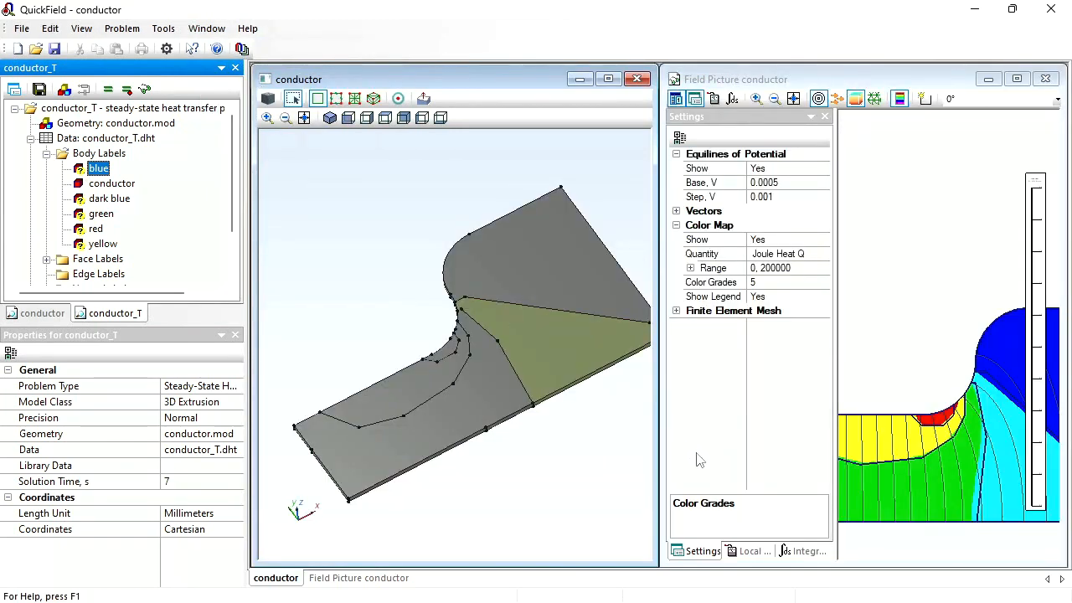
left_click_drag(1027, 273, 973, 269)
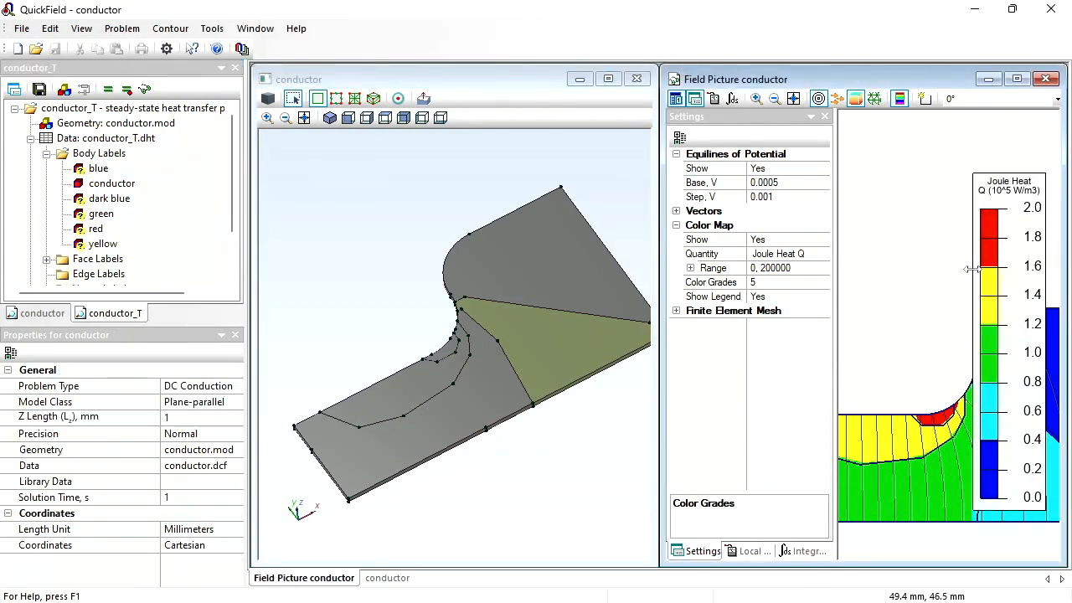
Give the red body label a thermal conductivity of 50 W/K·m and a heat source volume power of 1.8e5 W/m³
double_click(92, 229)
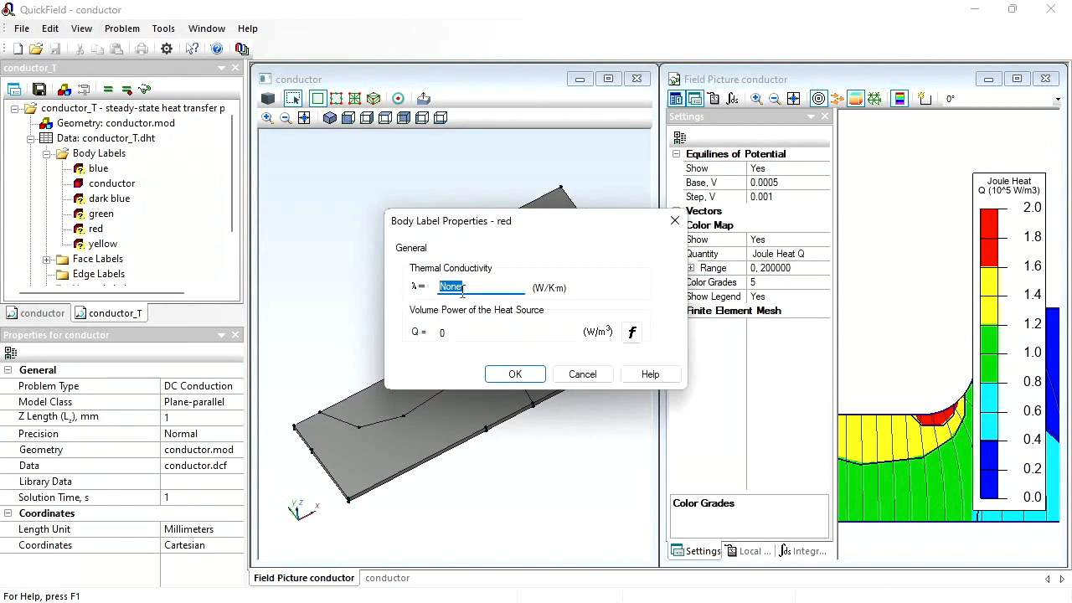
type("50")
left_click(472, 332)
key("Tab")
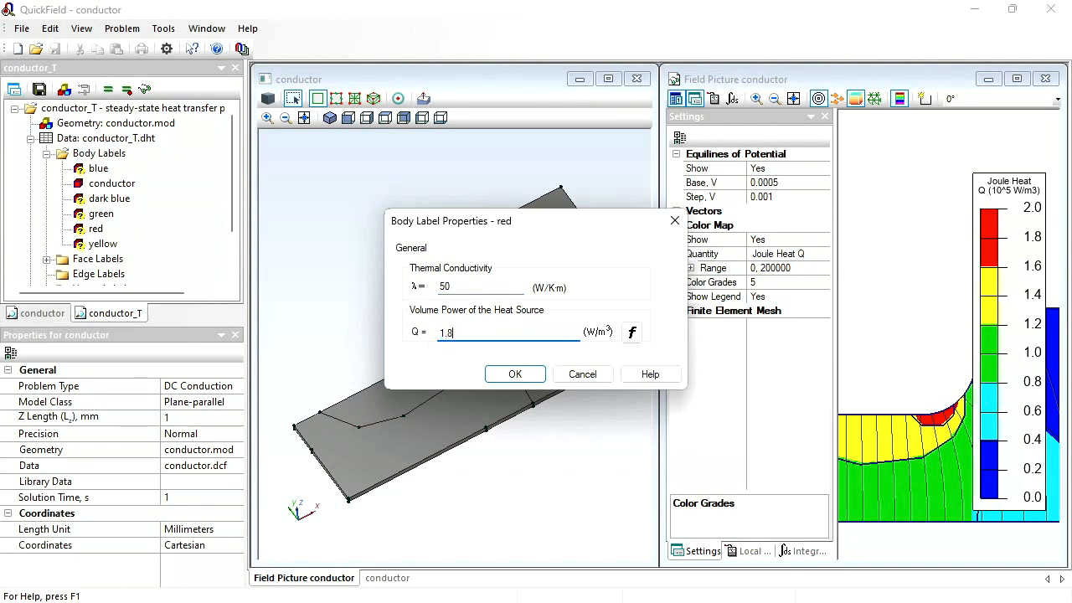
type("1.8e5")
key("Return")
Give the yellow body label a thermal conductivity of 50 W/K·m and a heat source volume power of 1.4e5 W/m³
key("Down")
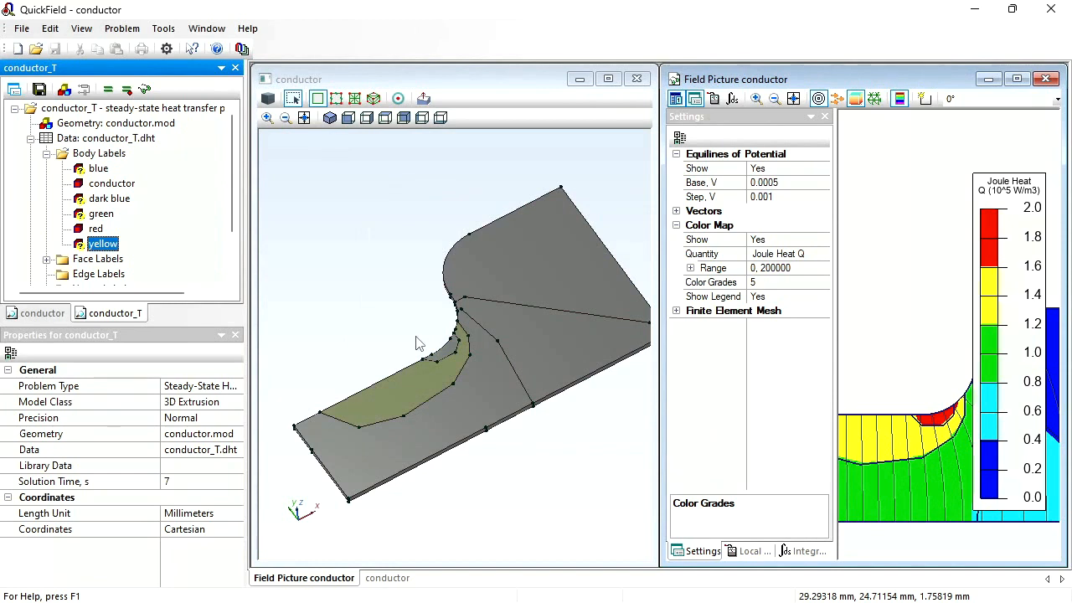
key("Return")
type("50")
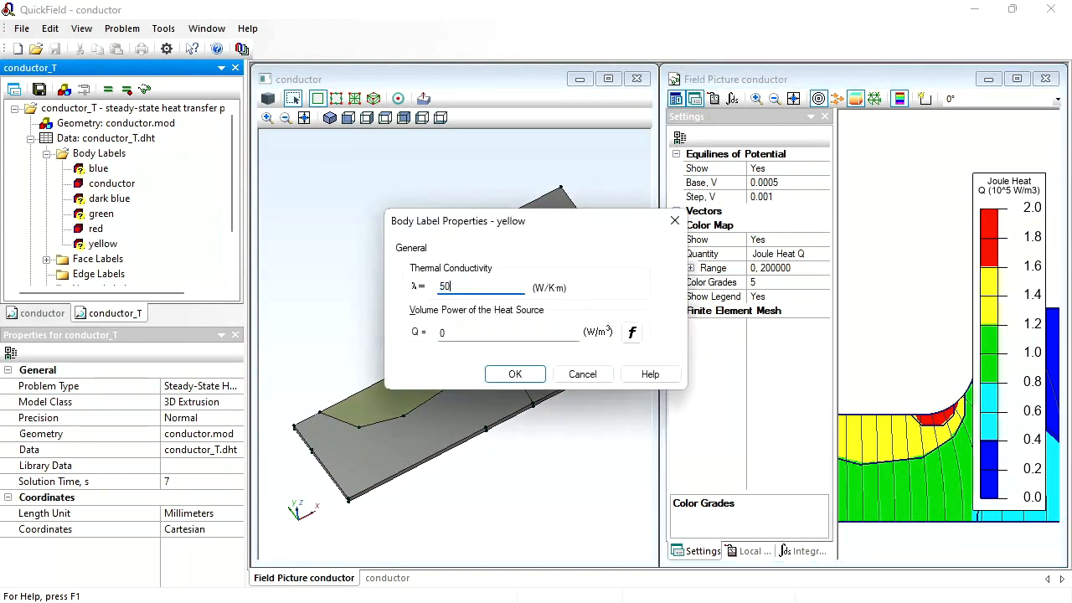
key("Tab")
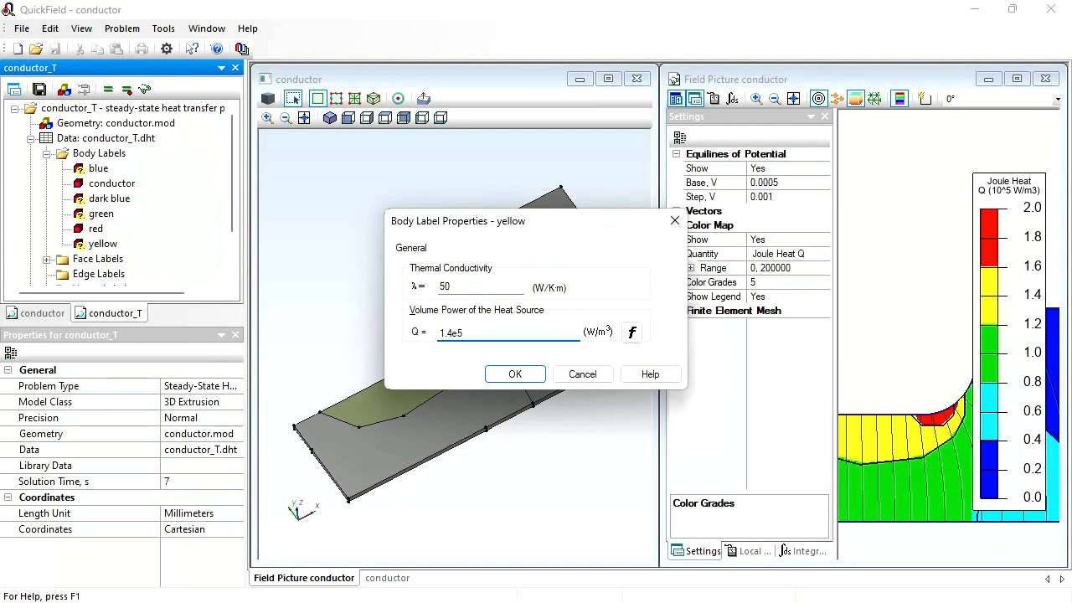
key("Return")
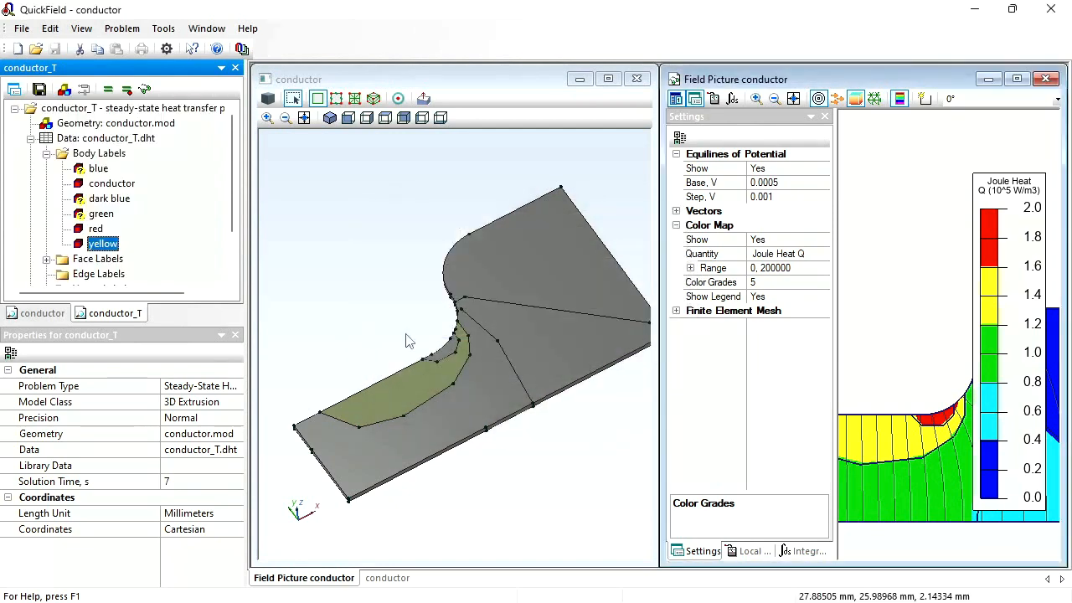
Give the green body label a thermal conductivity of 50 W/K·m and a heat source volume power of 1e5 W/m³
double_click(96, 215)
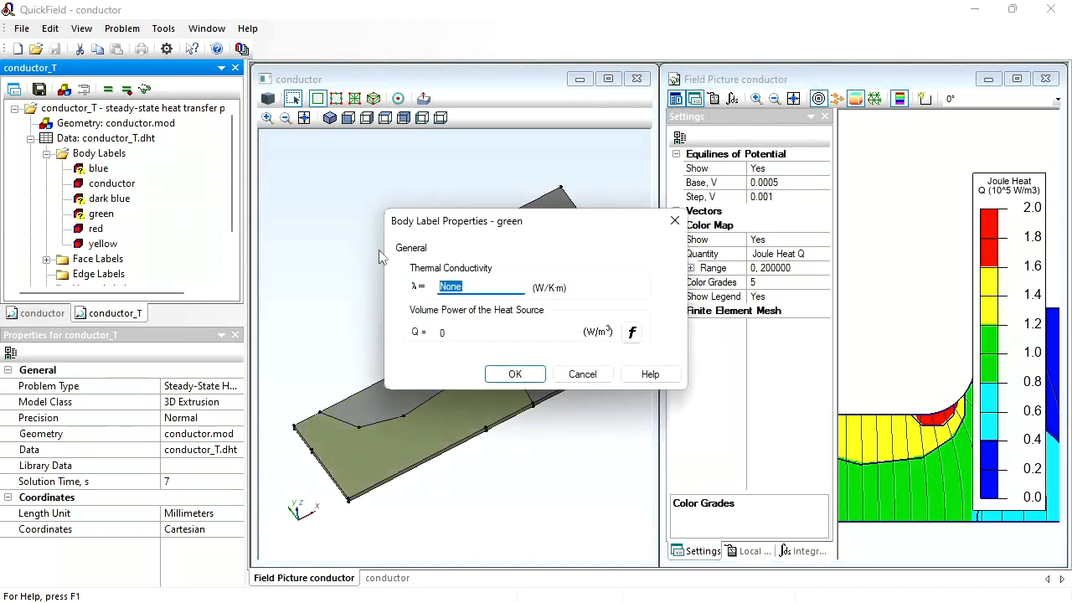
type("50")
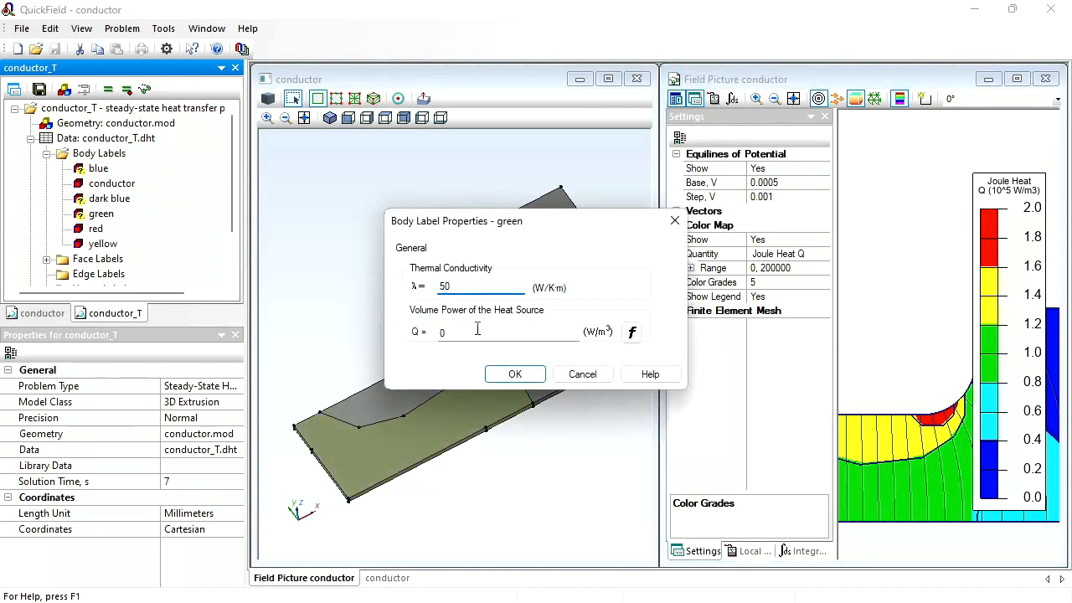
left_click(429, 334)
type("1e5")
key("Return")
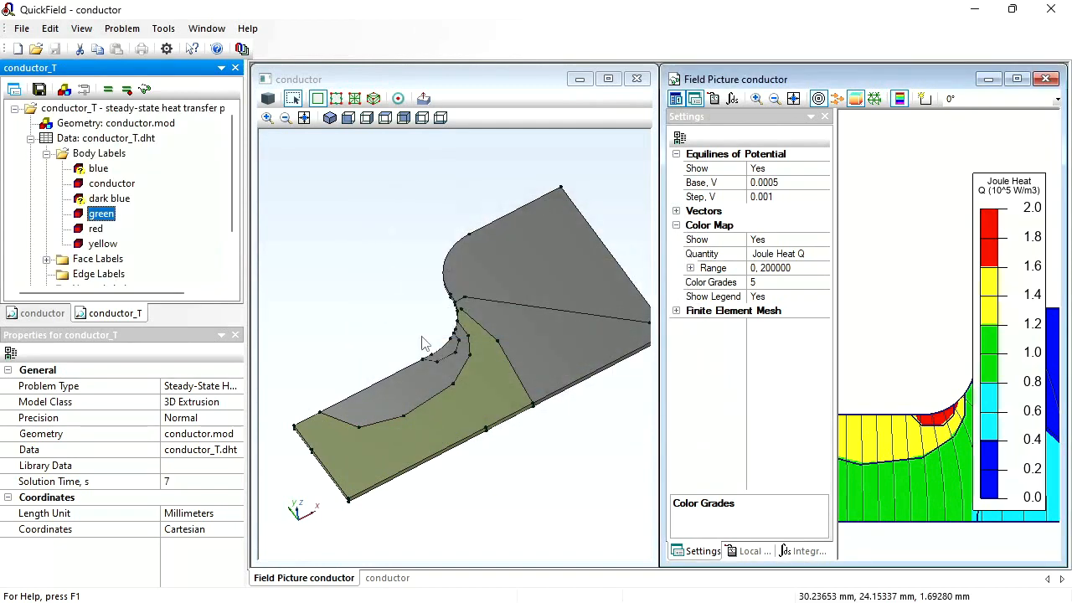
Give the blue body label a thermal conductivity of 50 W/K·m and a heat source volume power of 0.6e5 W/m³
double_click(85, 171)
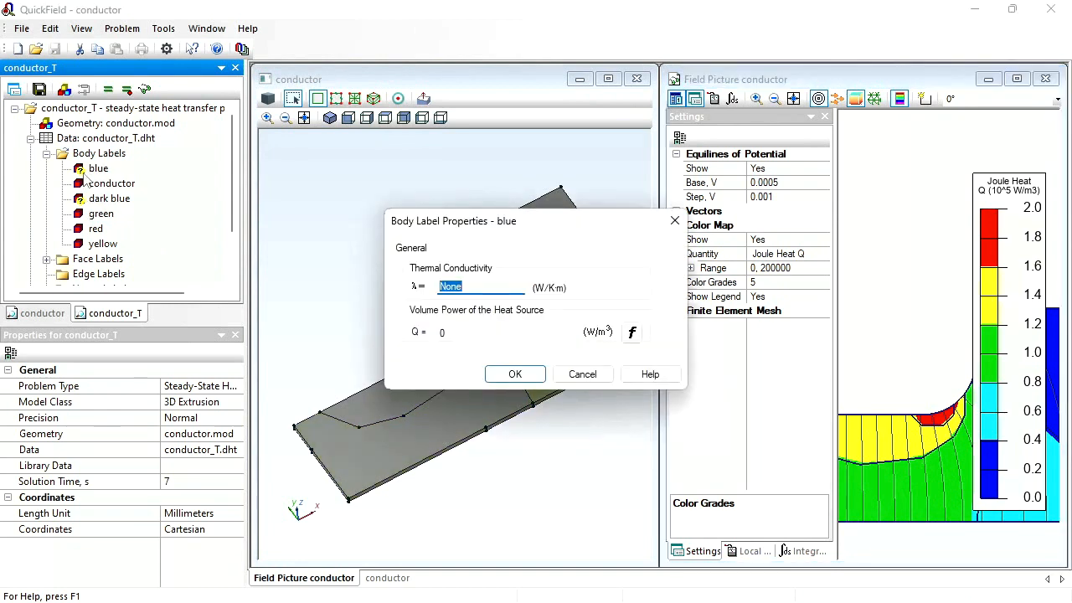
type("50")
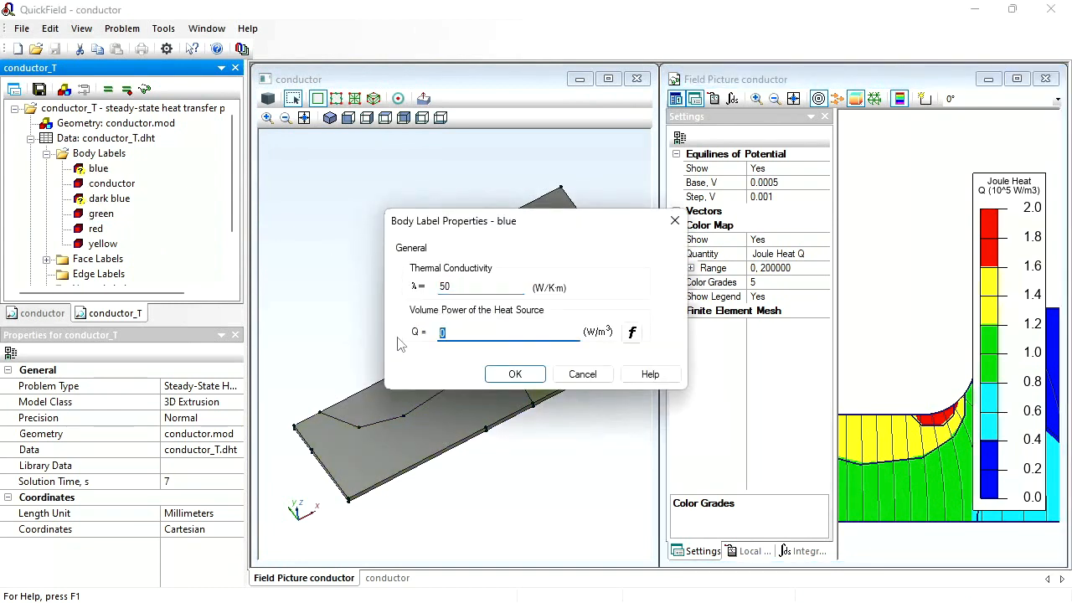
type("0.6e5")
key("Return")
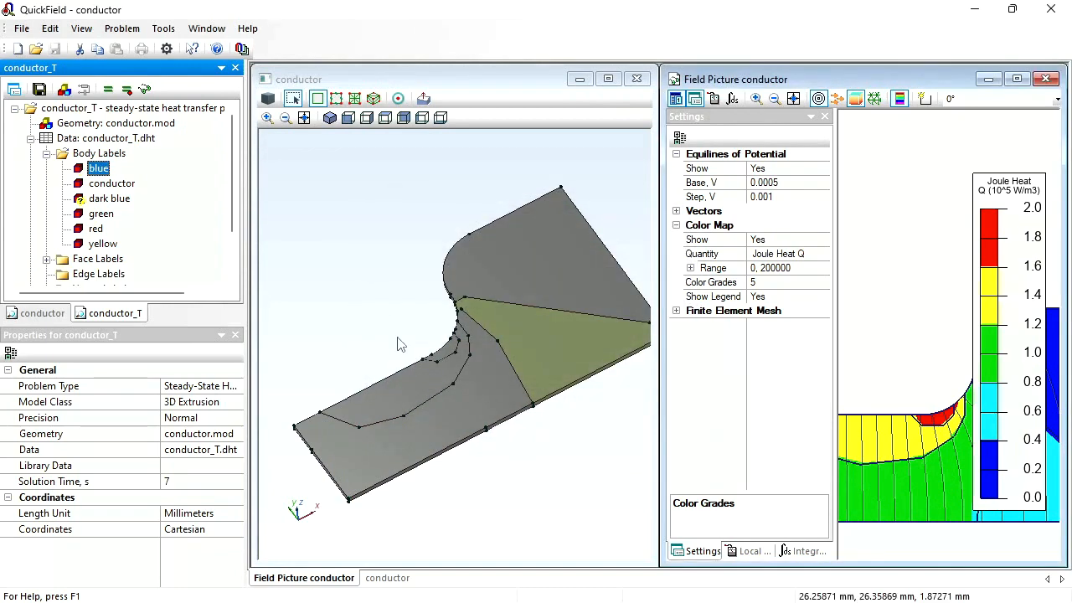
Give the dark blue body label a thermal conductivity of 50 W/K·m and a heat source volume power of 0.2e5 W/m³
double_click(93, 204)
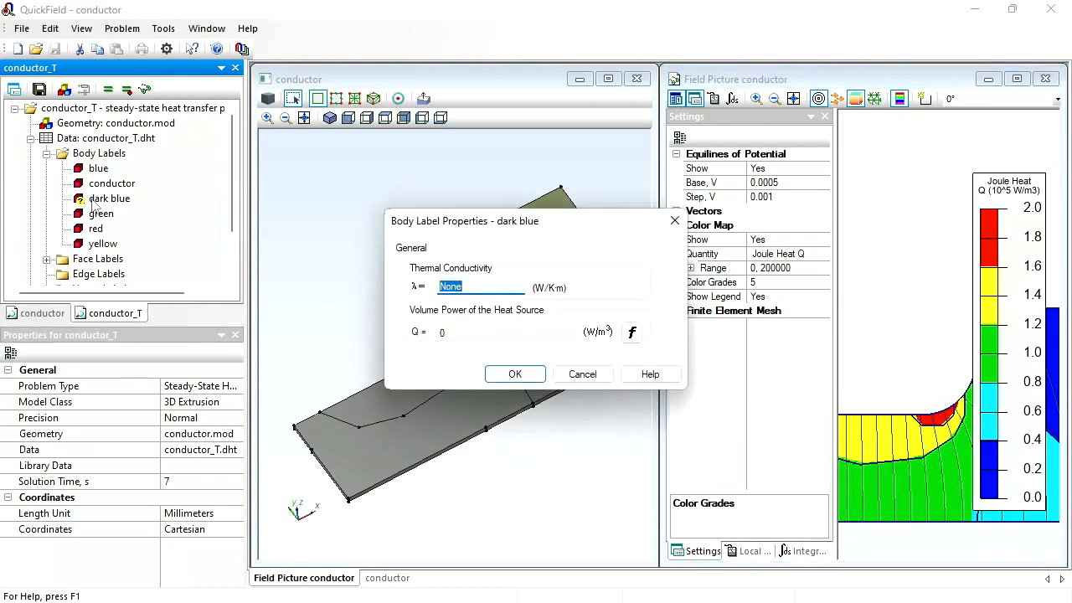
type("50")
left_click(461, 333)
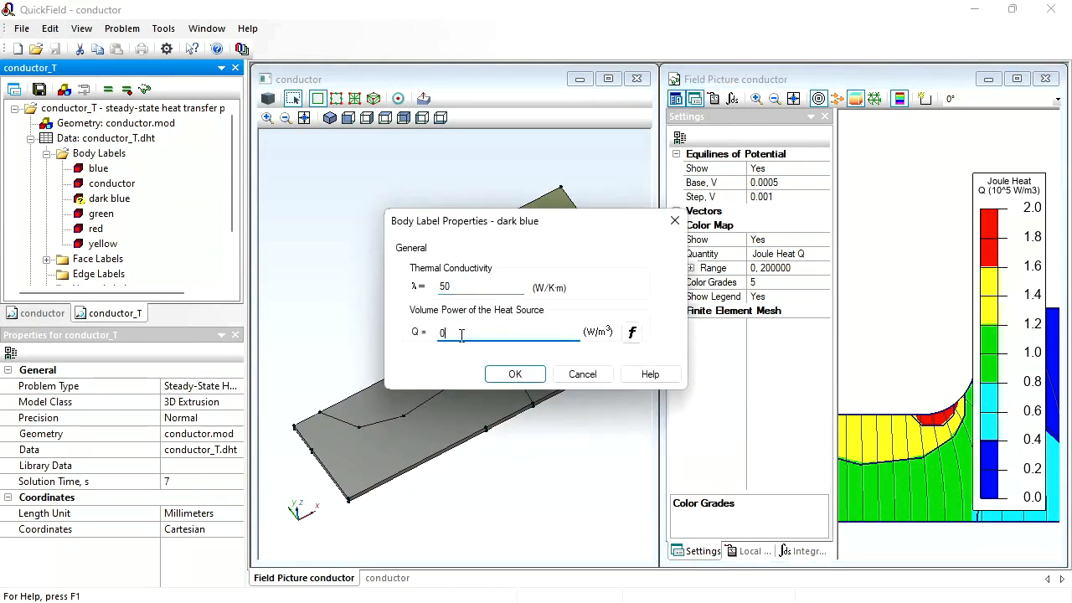
type(".2e5")
key("Return")
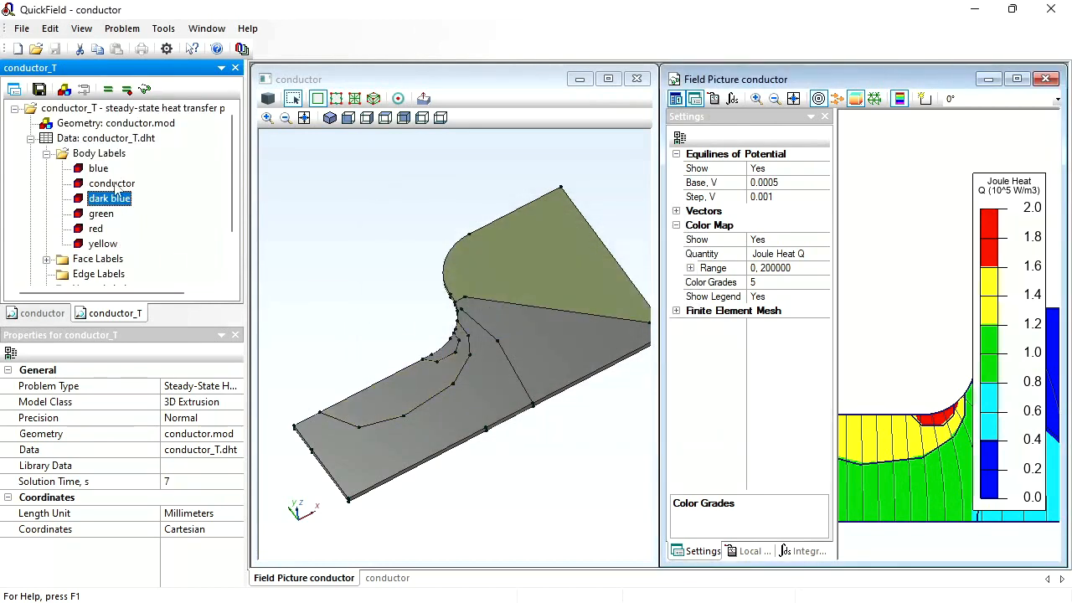
left_click(92, 230)
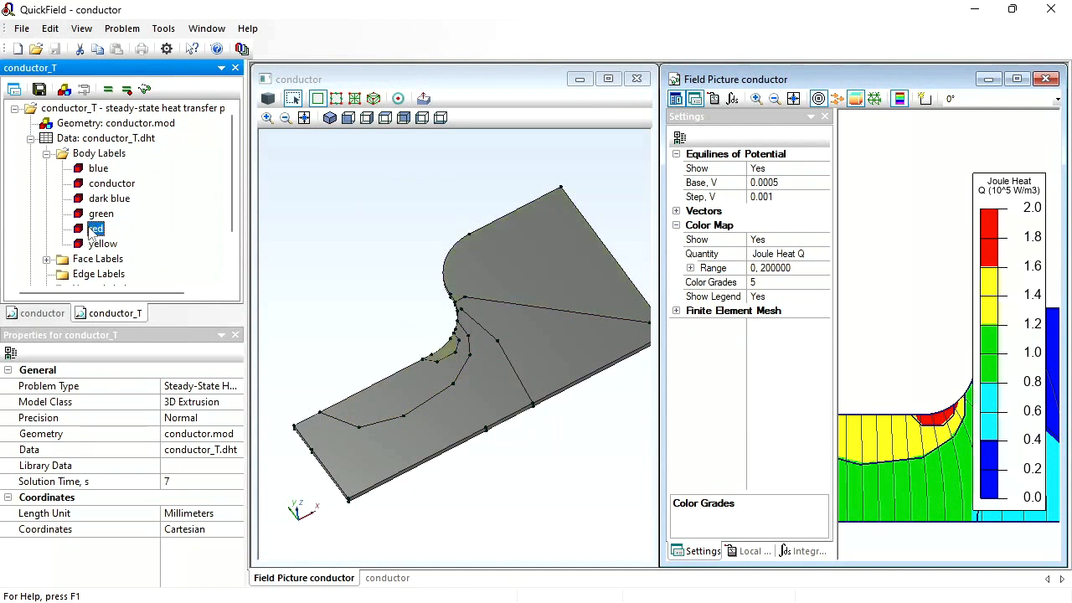
key("Up")
key("Up")
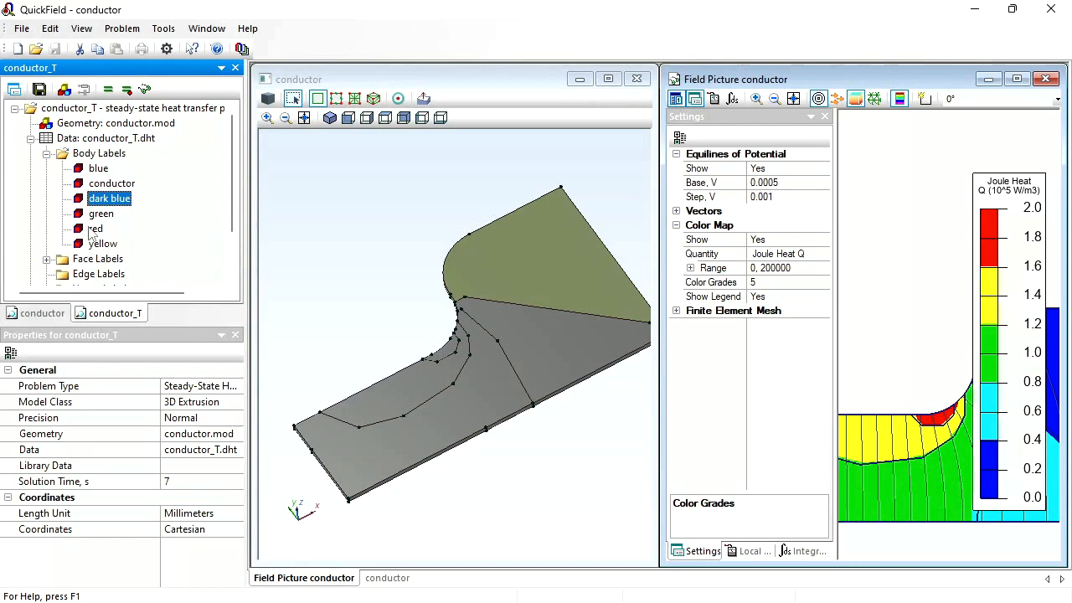
Build the edge, face and volume mesh for the whole conductor model
left_click(336, 99)
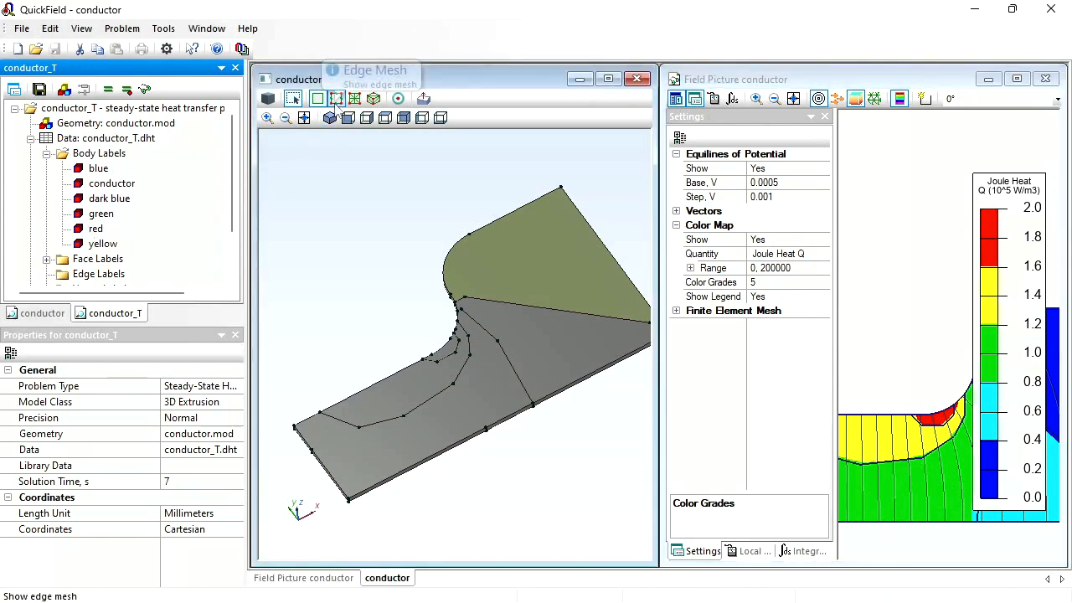
left_click(356, 99)
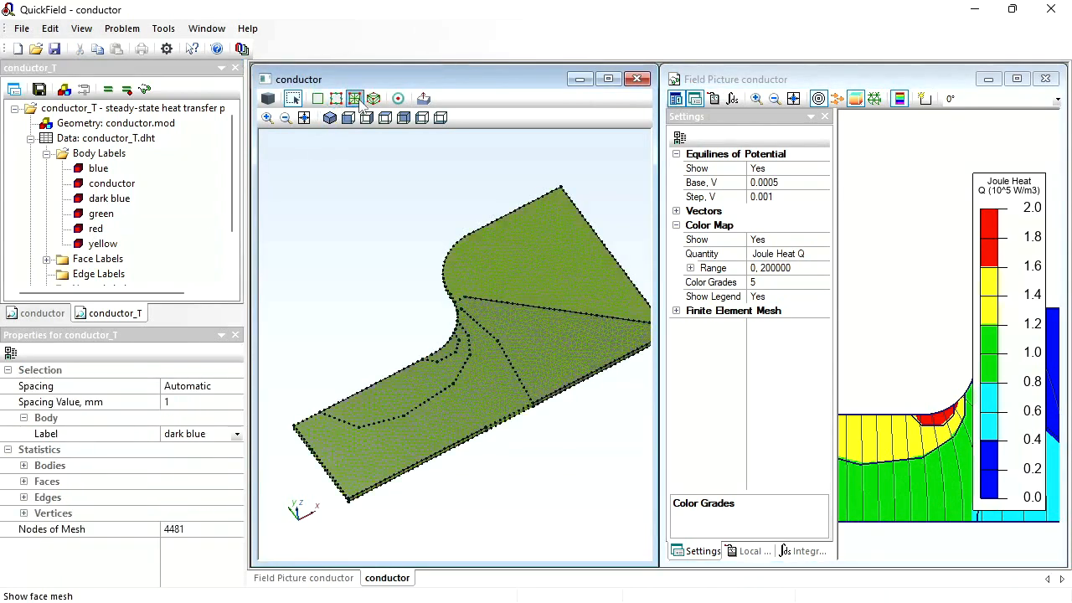
left_click(373, 99)
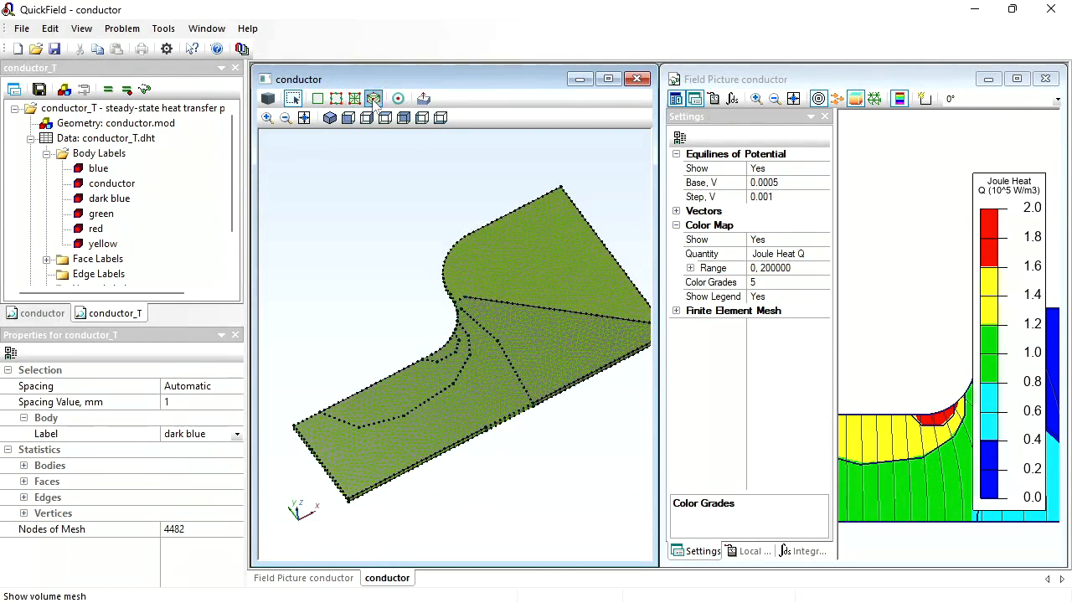
Solve the conductor_T heat transfer problem and display its temperature map with a wider colour legend
left_click(107, 89)
key("Return")
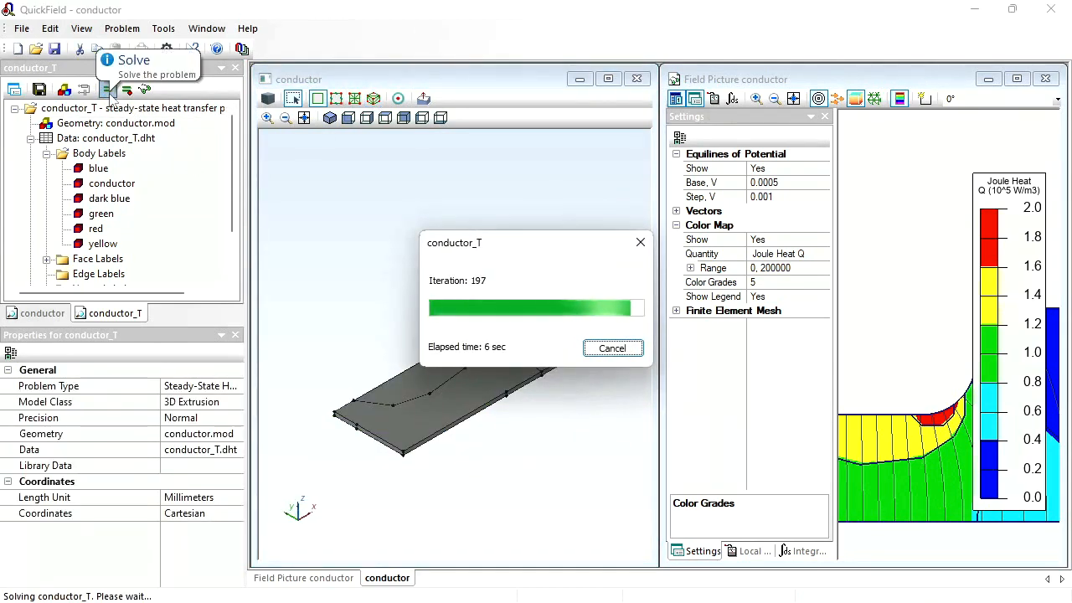
key("Return")
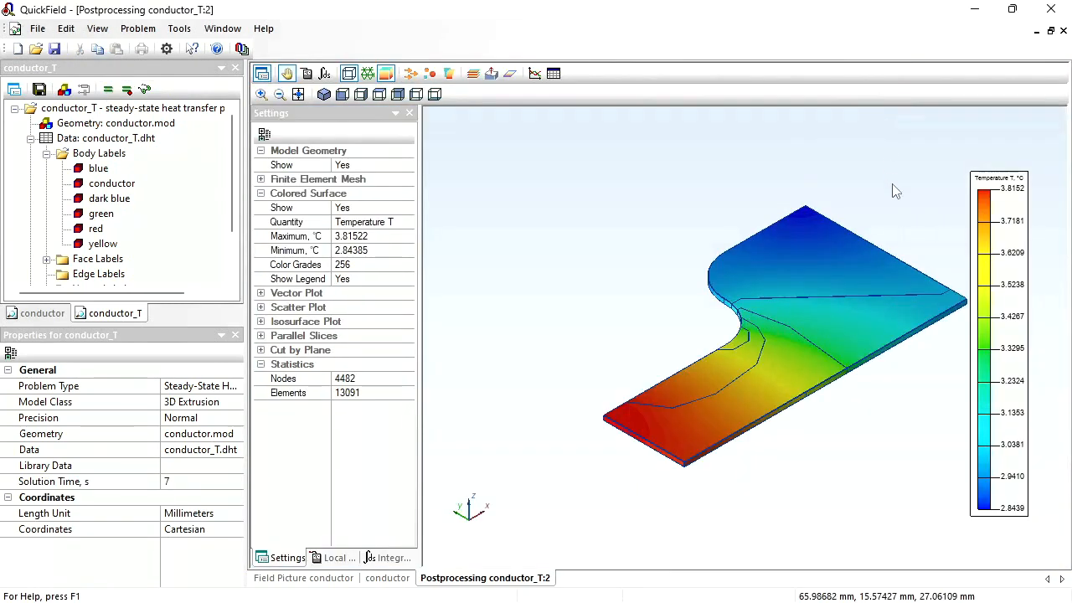
left_click_drag(970, 323, 908, 323)
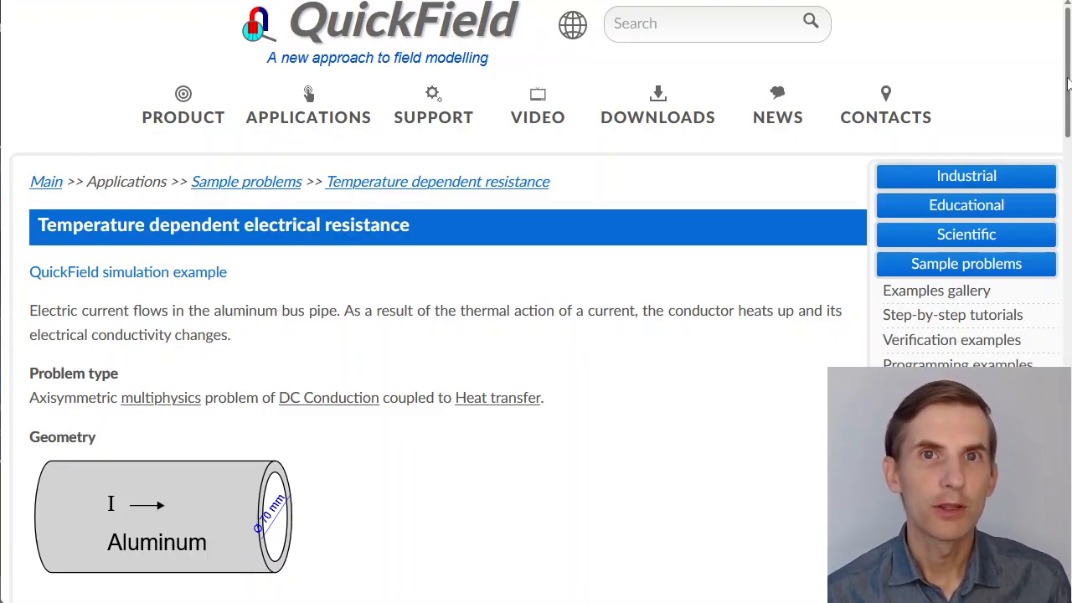
Switch to the QuickField website and examine the temperature dependent electrical resistance example, from its problem description down to the simulation files link
scroll(1067, 84, "down", 2)
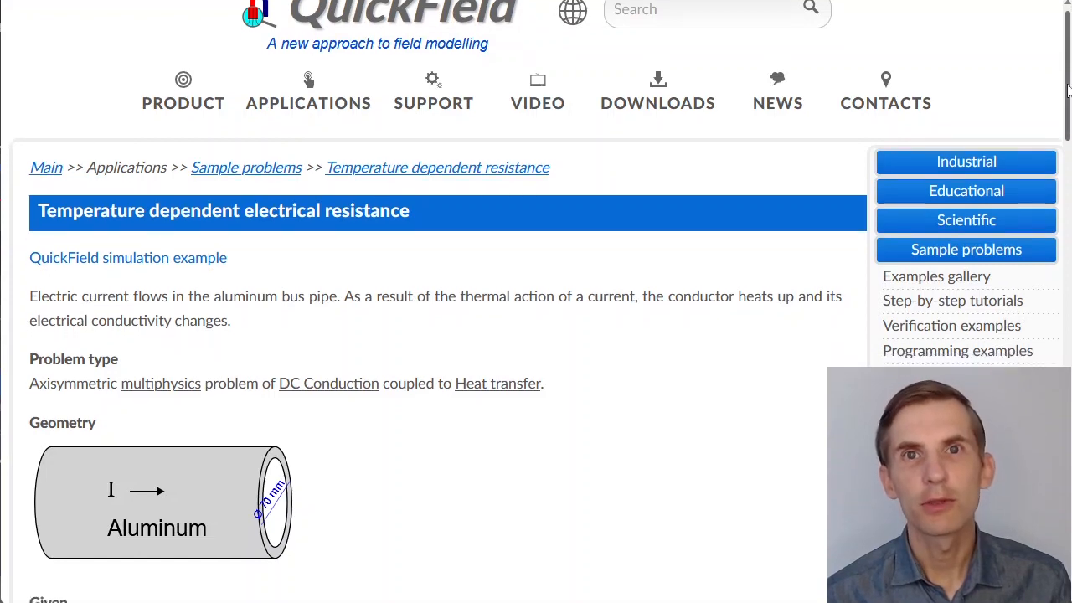
scroll(536, 301, "down", 3)
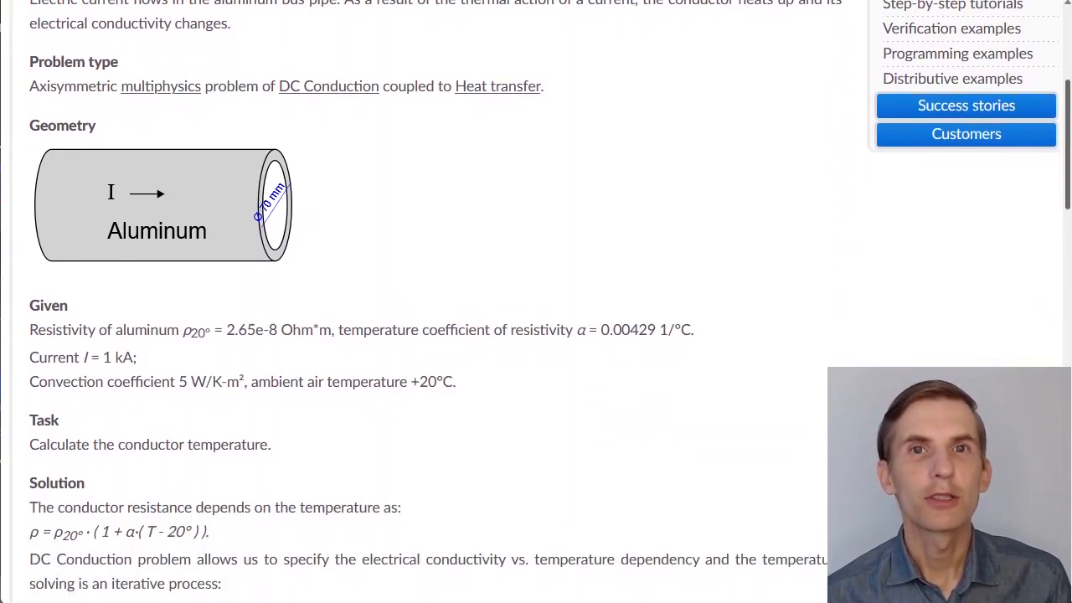
scroll(536, 302, "down", 3)
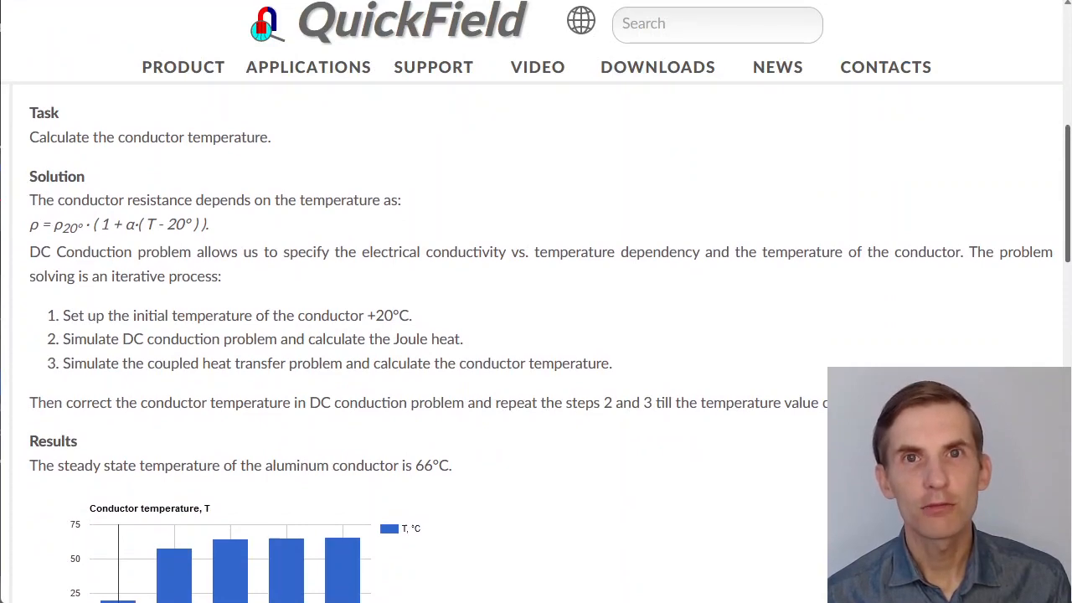
scroll(536, 335, "down", 4)
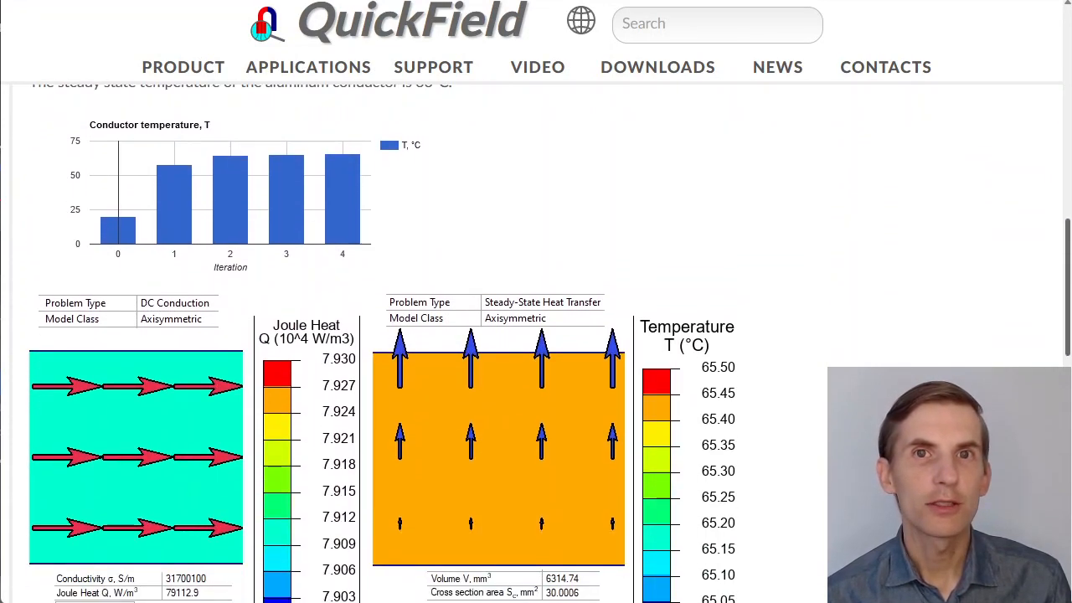
scroll(536, 335, "down", 8)
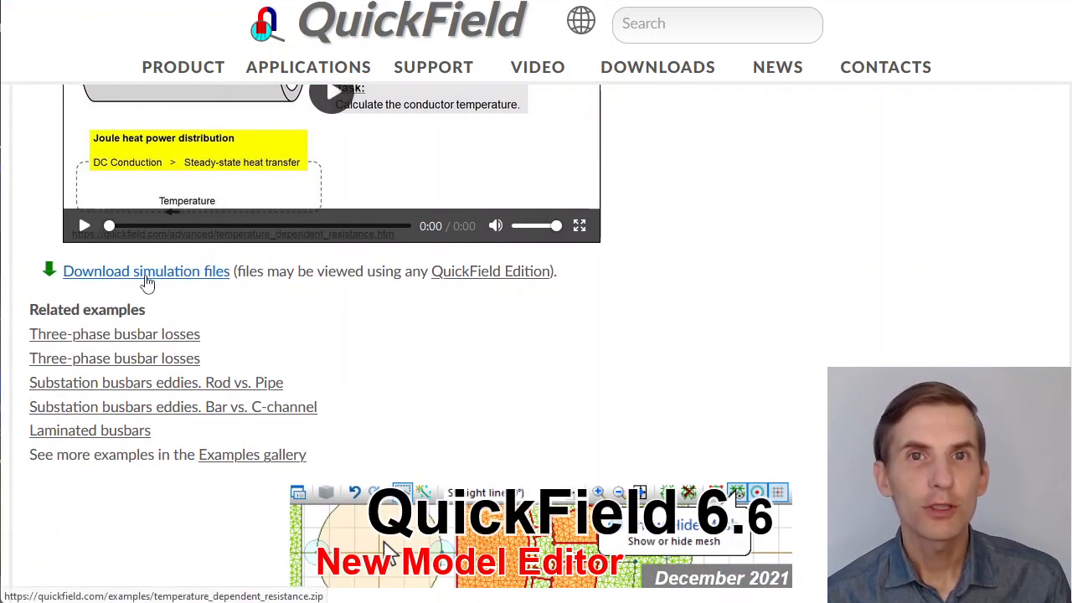
mouse_move(469, 283)
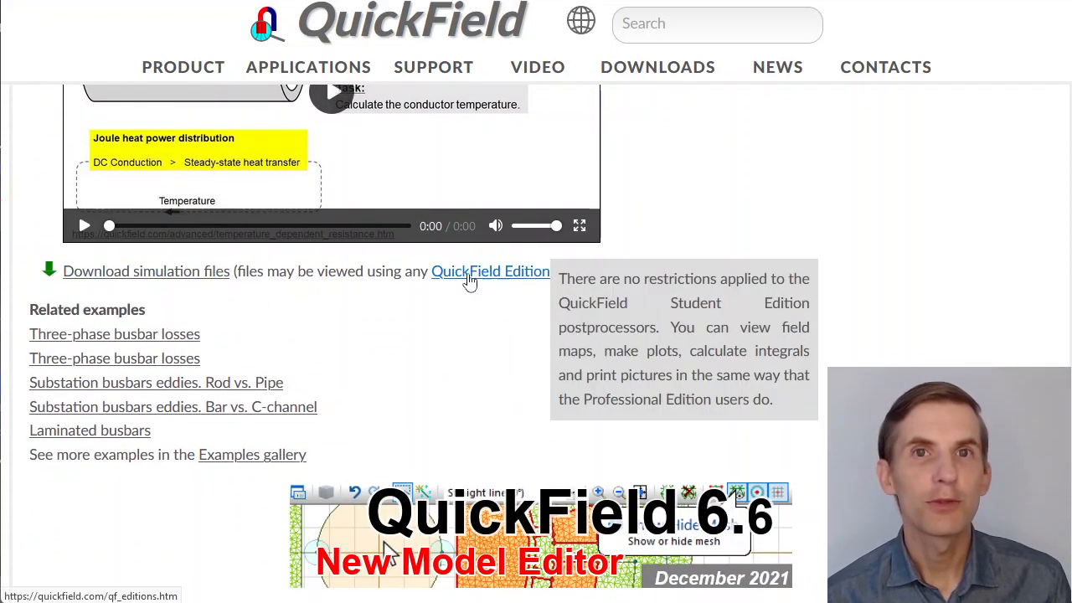